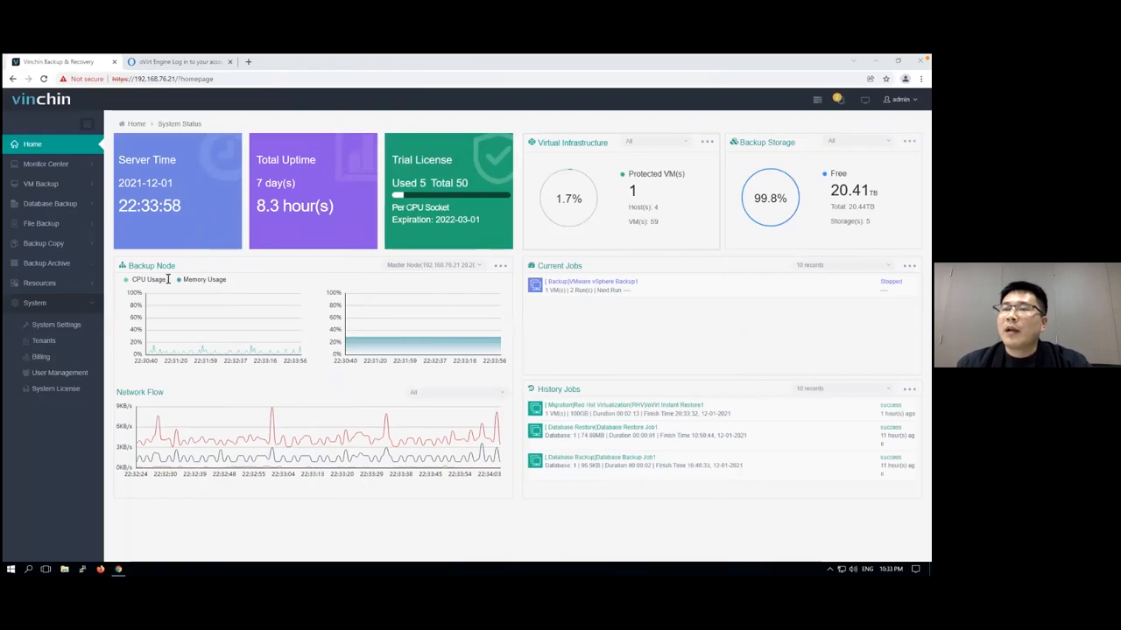
left_click(72, 151)
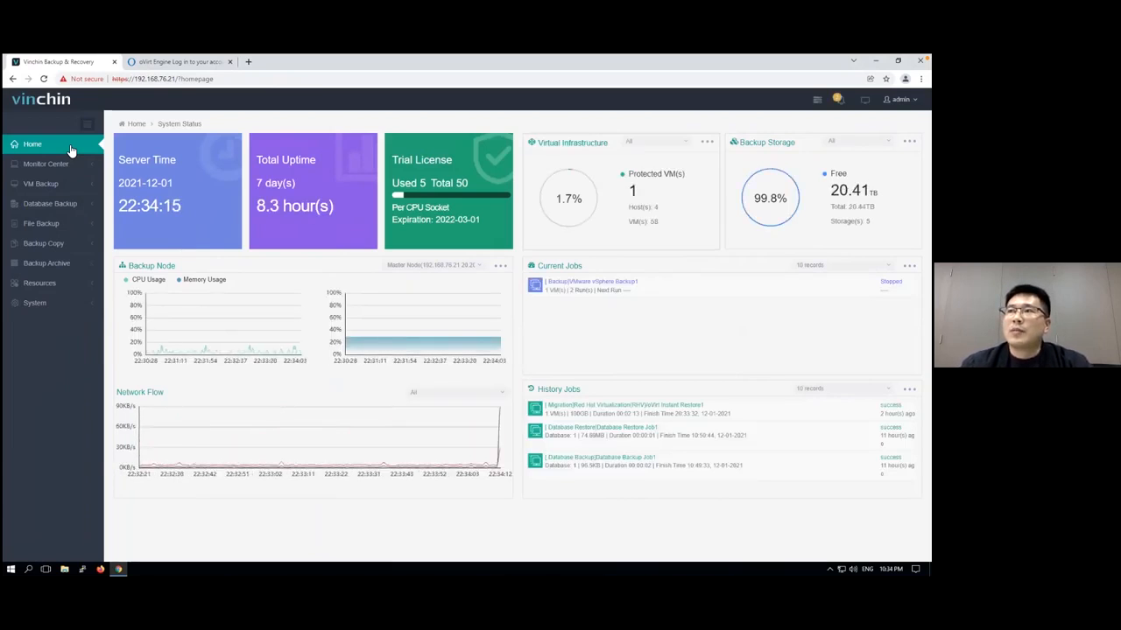
left_click(84, 210)
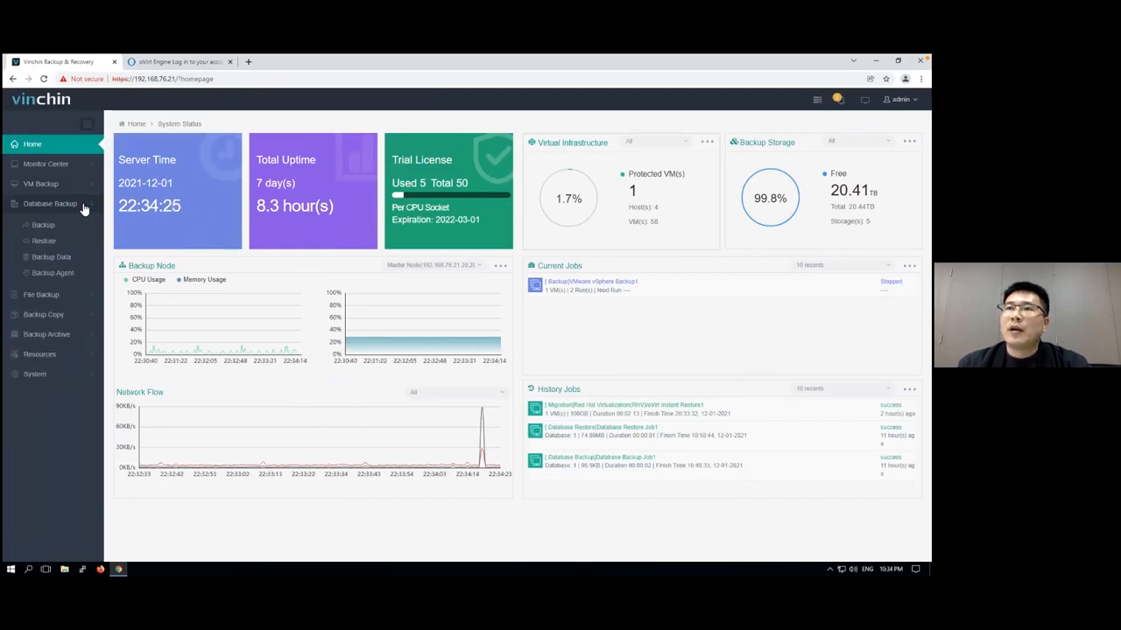
left_click(70, 184)
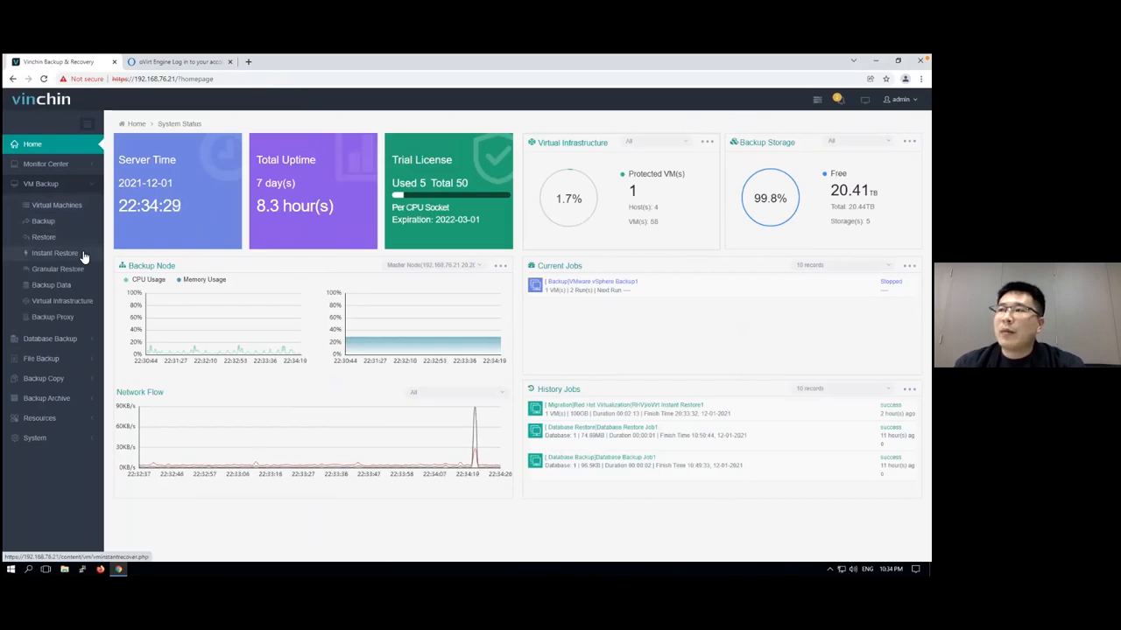
left_click(84, 254)
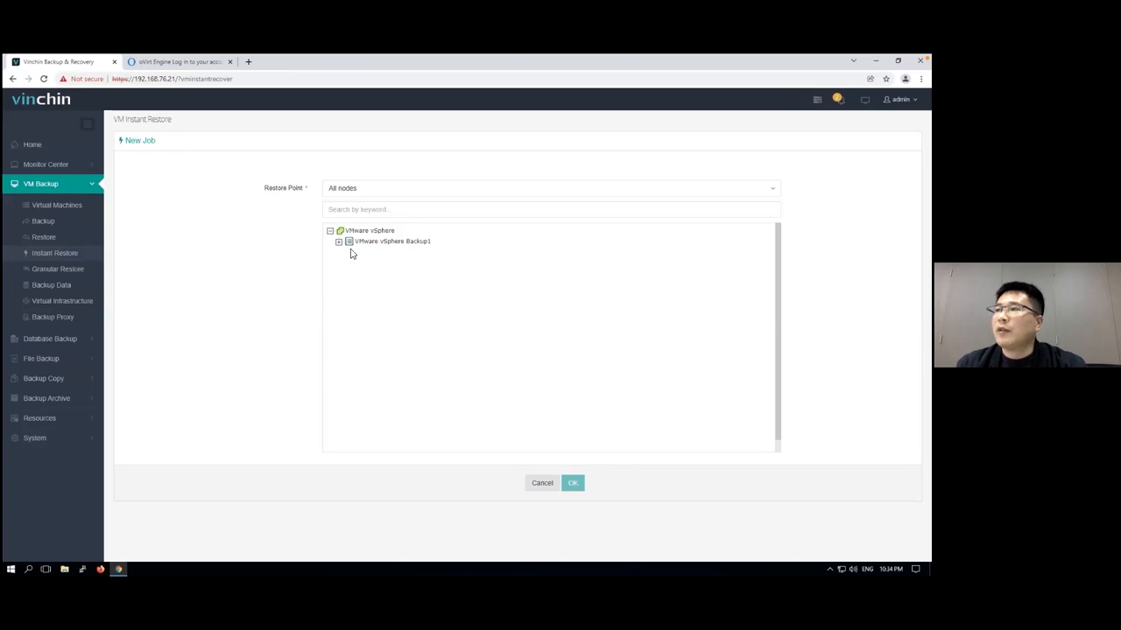
left_click(339, 242)
left_click(347, 252)
left_click(366, 265)
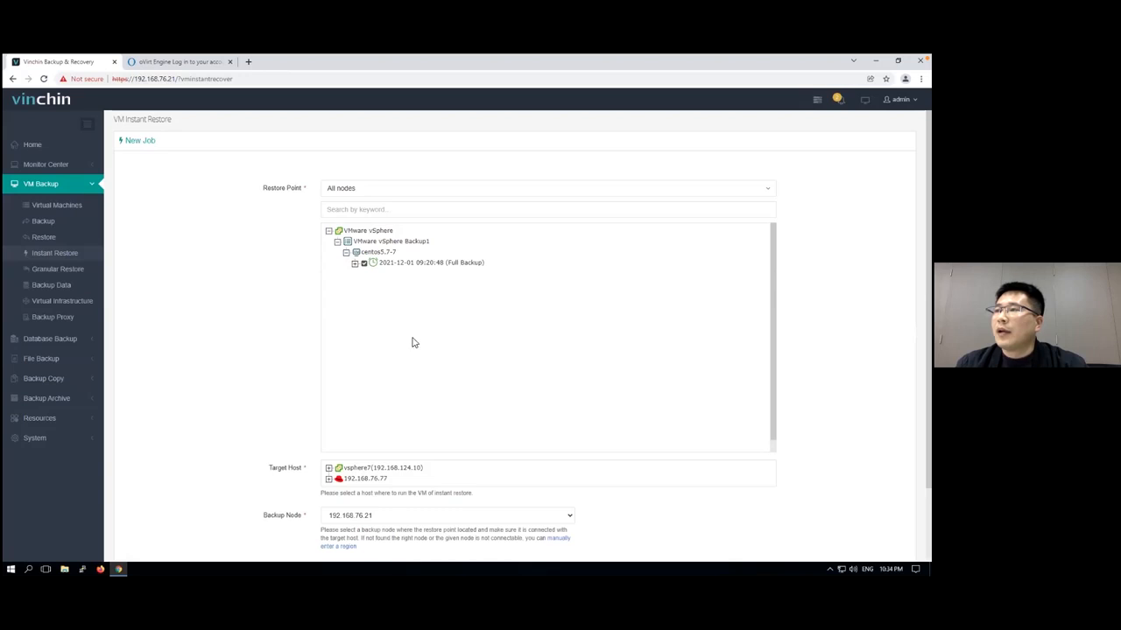
Choose host 192.168.64.33 under 192.168.76.77 as the restore target and create the job with the default VM configuration
scroll(406, 326, "down", 1)
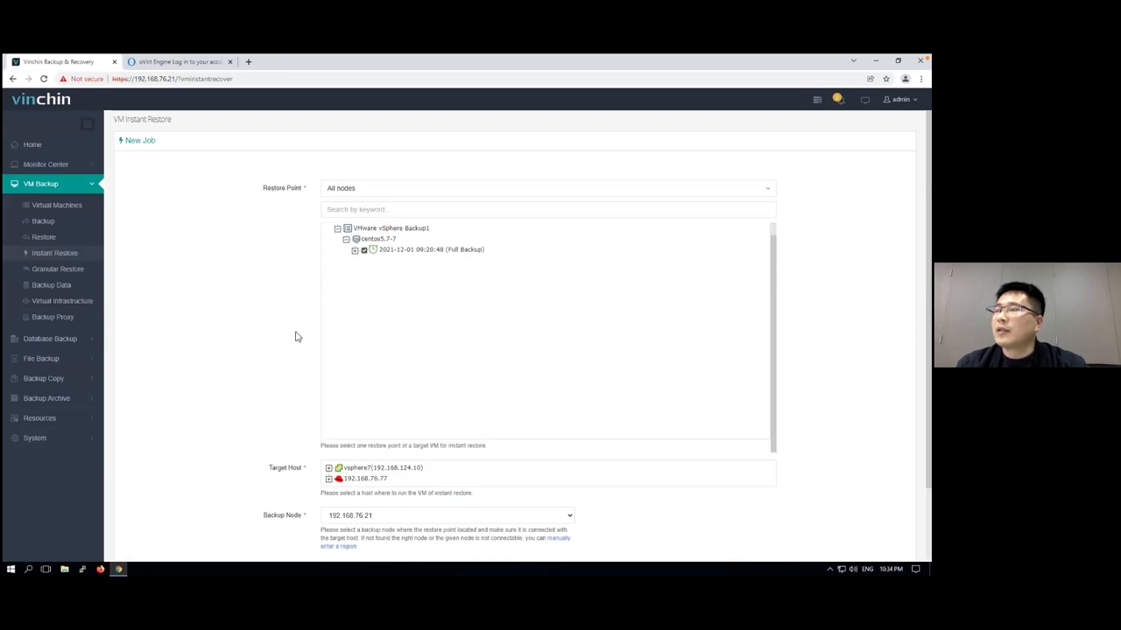
scroll(280, 338, "down", 1)
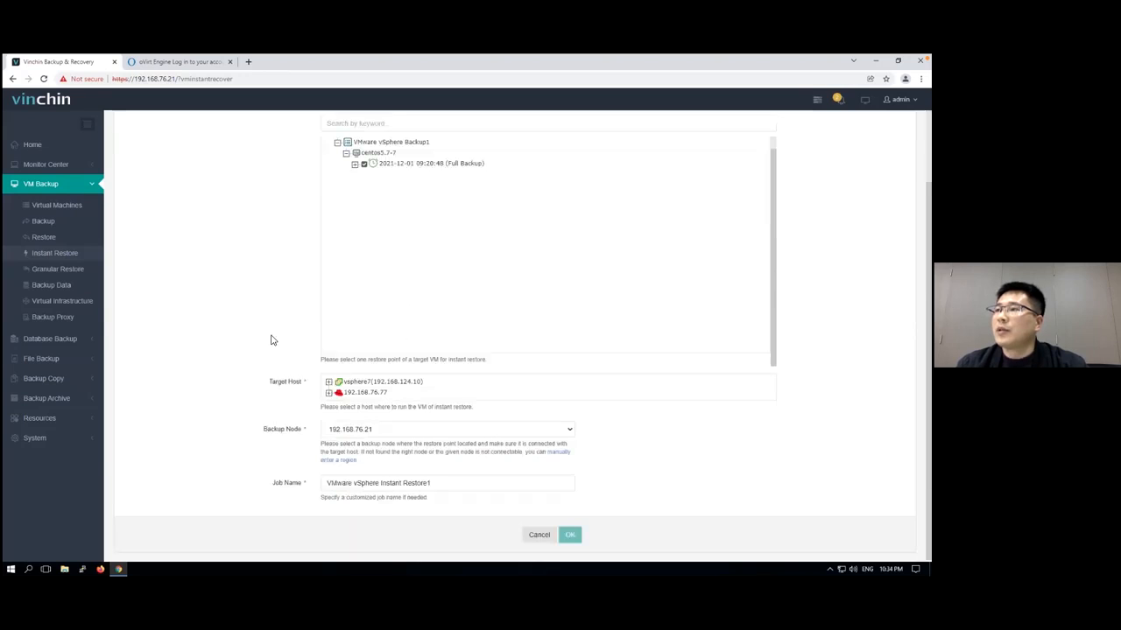
left_click(328, 392)
left_click(346, 393)
scroll(311, 405, "down", 2)
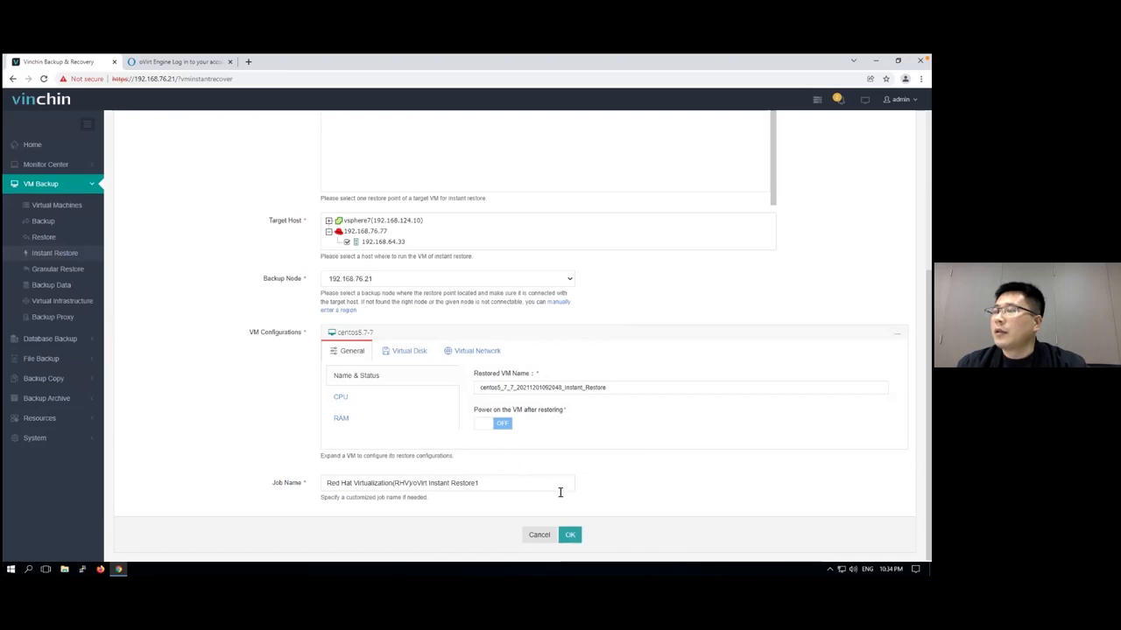
left_click(570, 535)
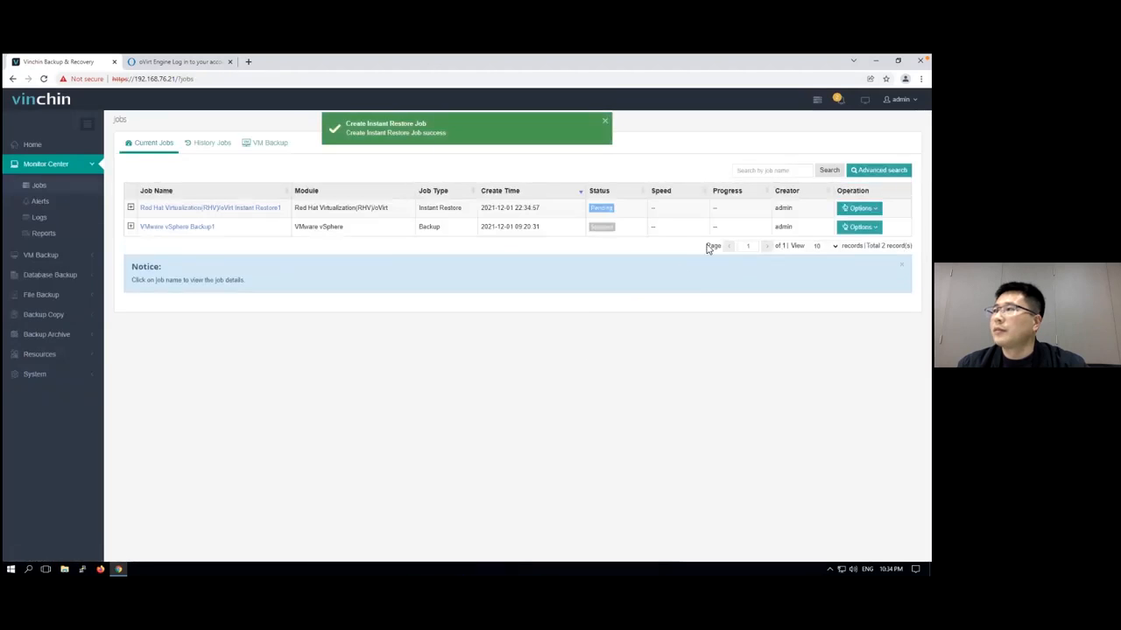
Start the Red Hat Virtualization(RHV)/oVirt instant restore job and open its details
left_click(859, 208)
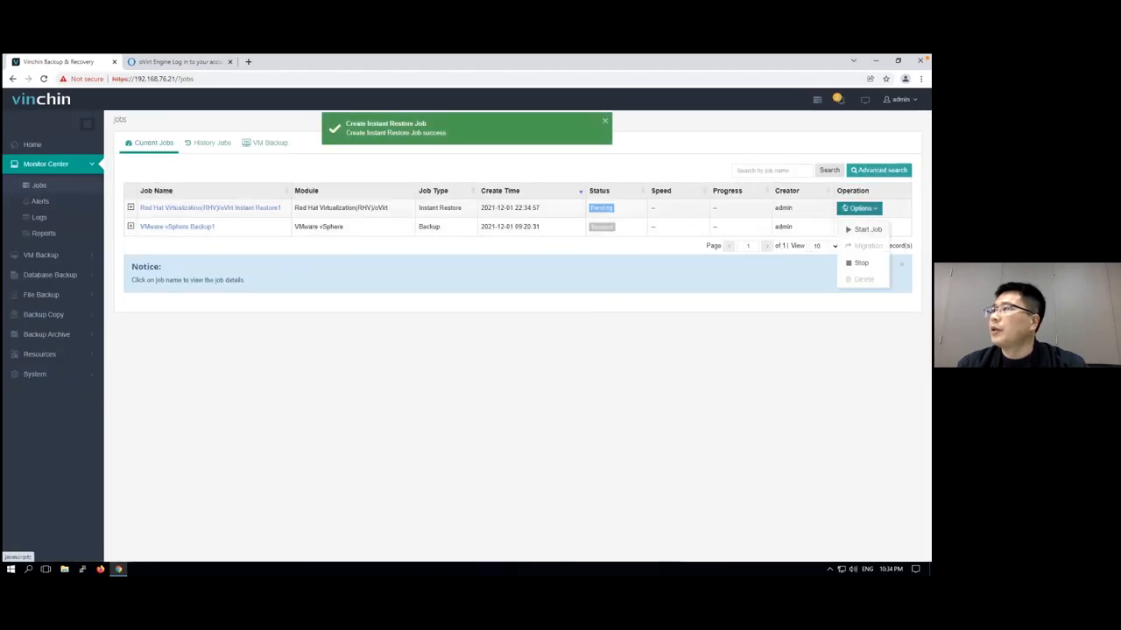
left_click(868, 229)
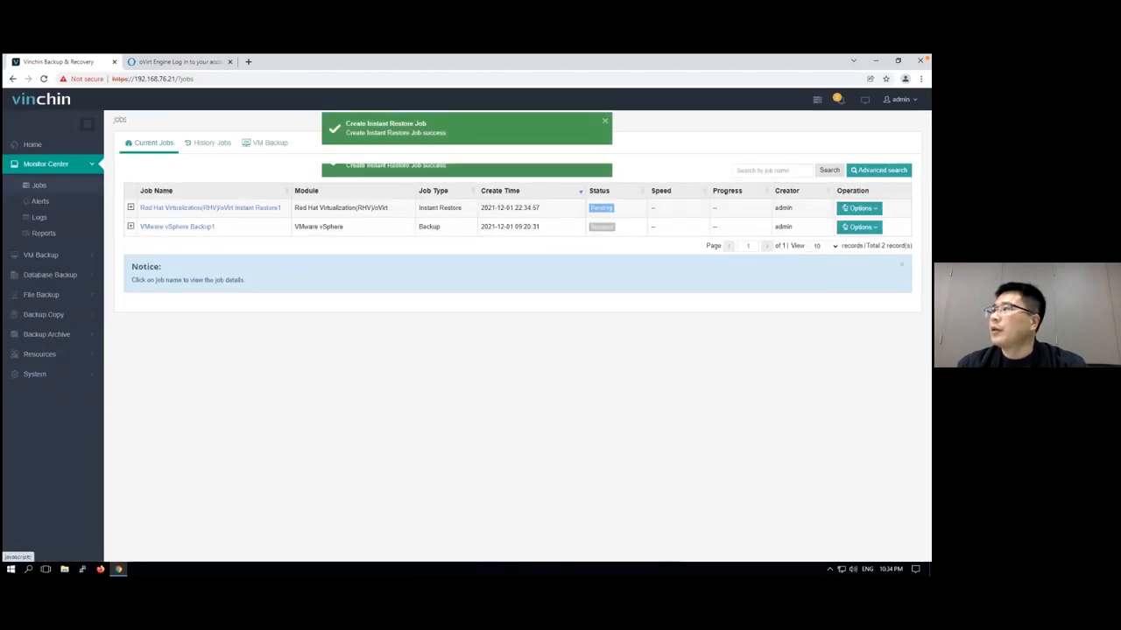
left_click(254, 210)
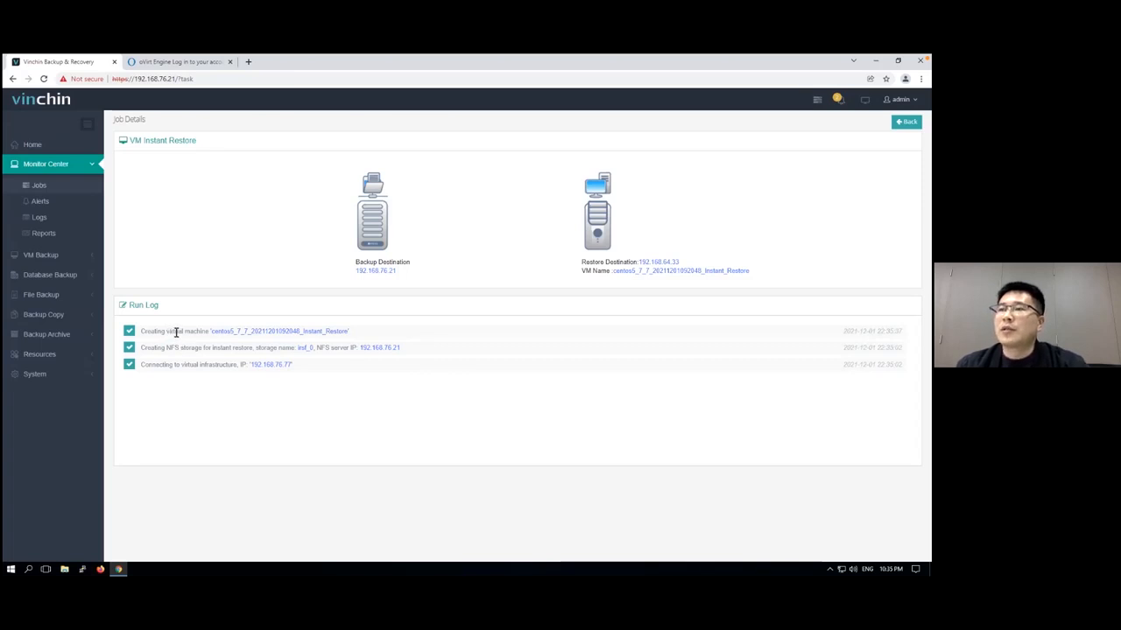
Switch to the oVirt Engine page and log in as admin with the account password
left_click(178, 61)
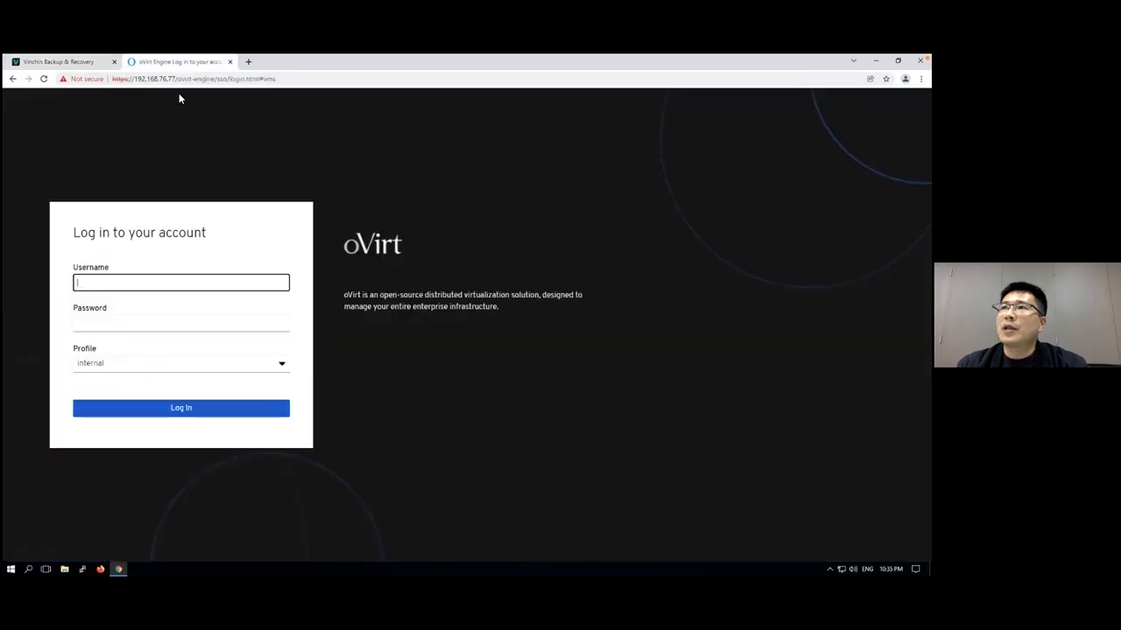
left_click(195, 281)
type("admin")
key("Tab")
type("••••")
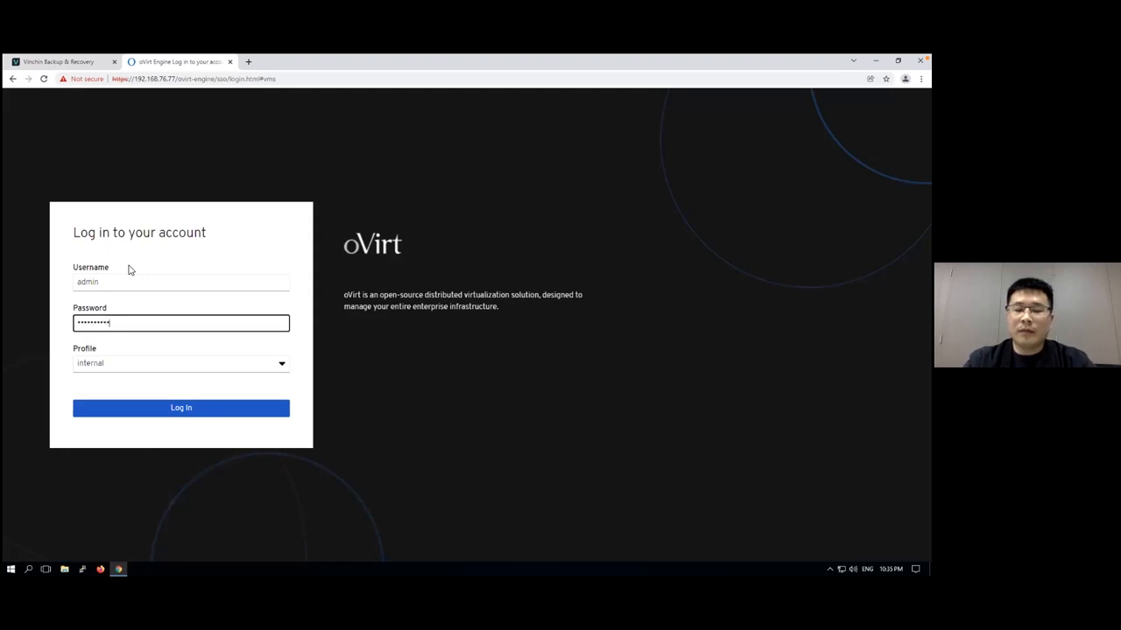
key("Return")
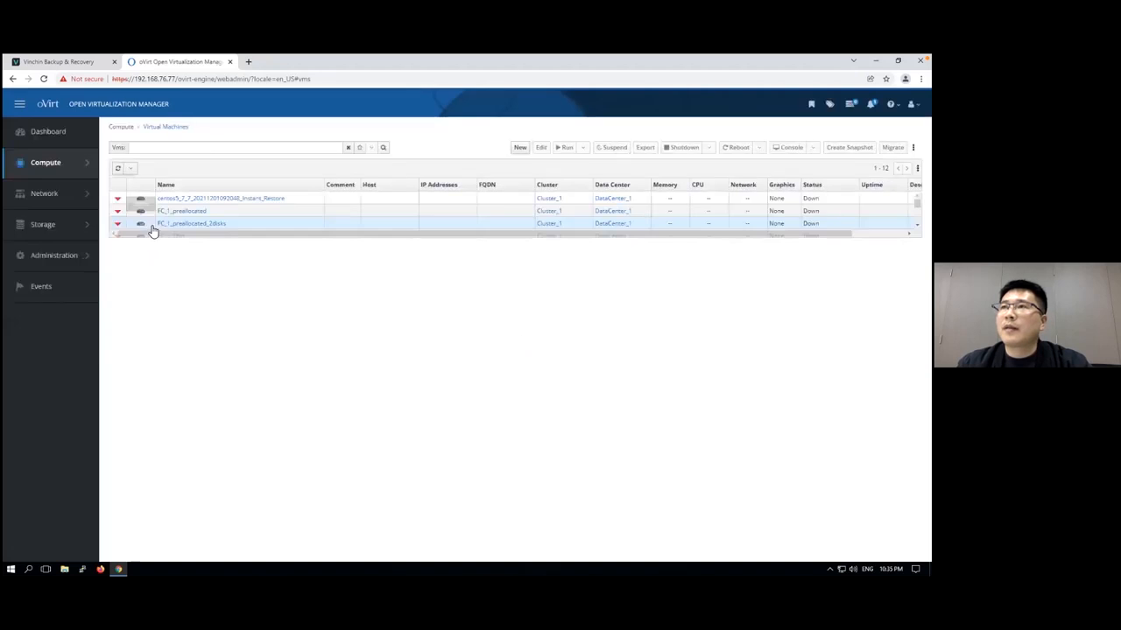
Examine the NFS storage domain described as instant recovery storage in the storage domains list
mouse_move(58, 225)
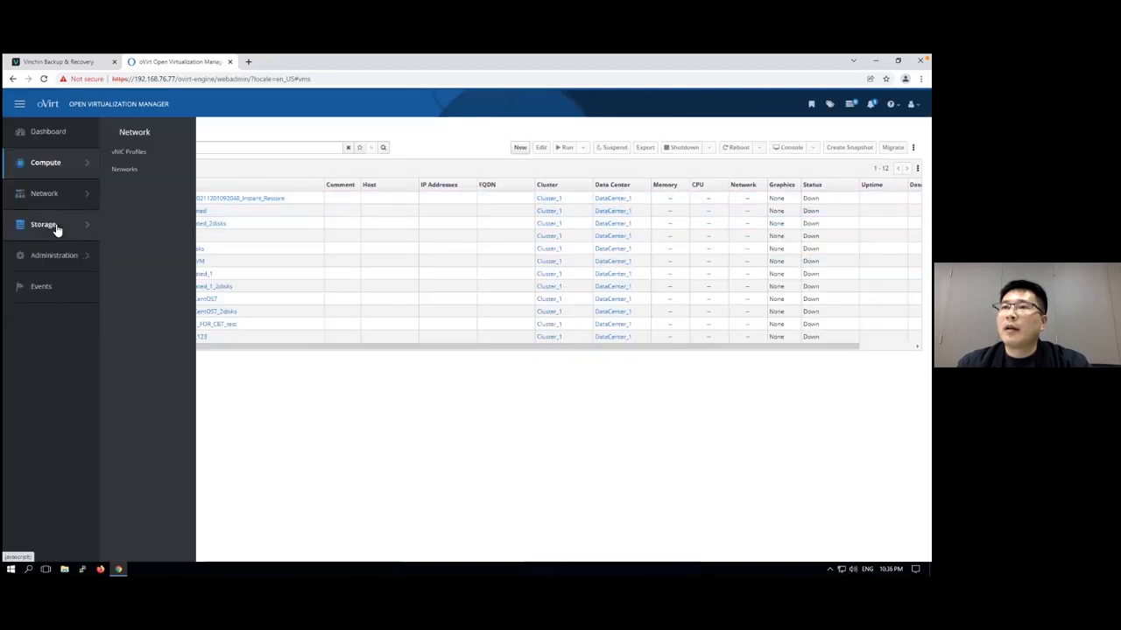
left_click(128, 173)
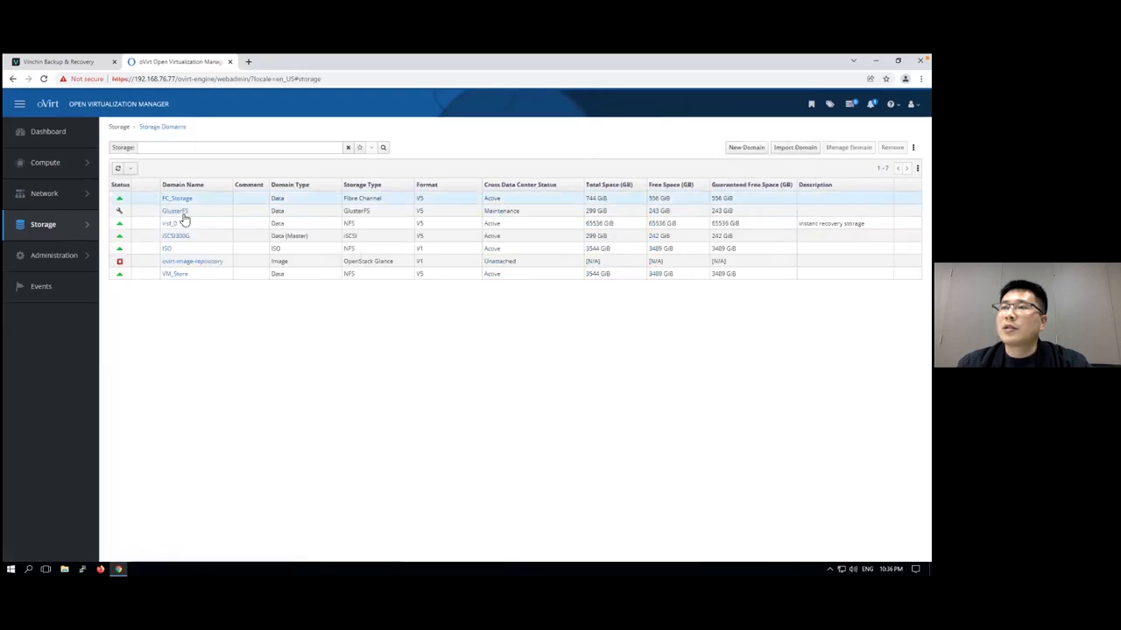
left_click(253, 226)
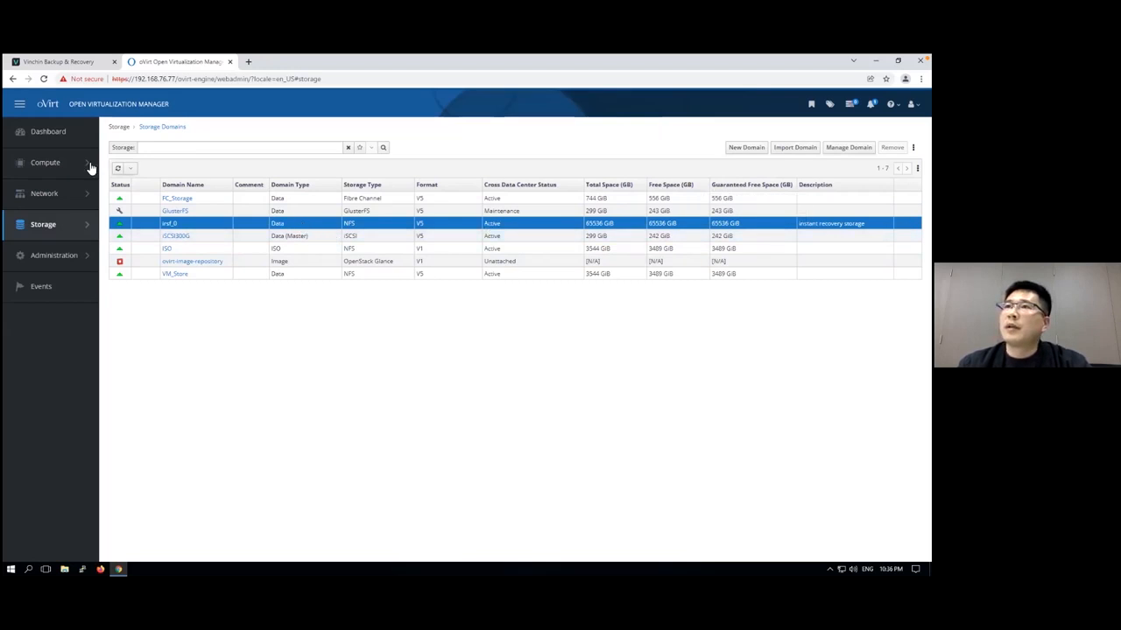
mouse_move(57, 167)
left_click(123, 149)
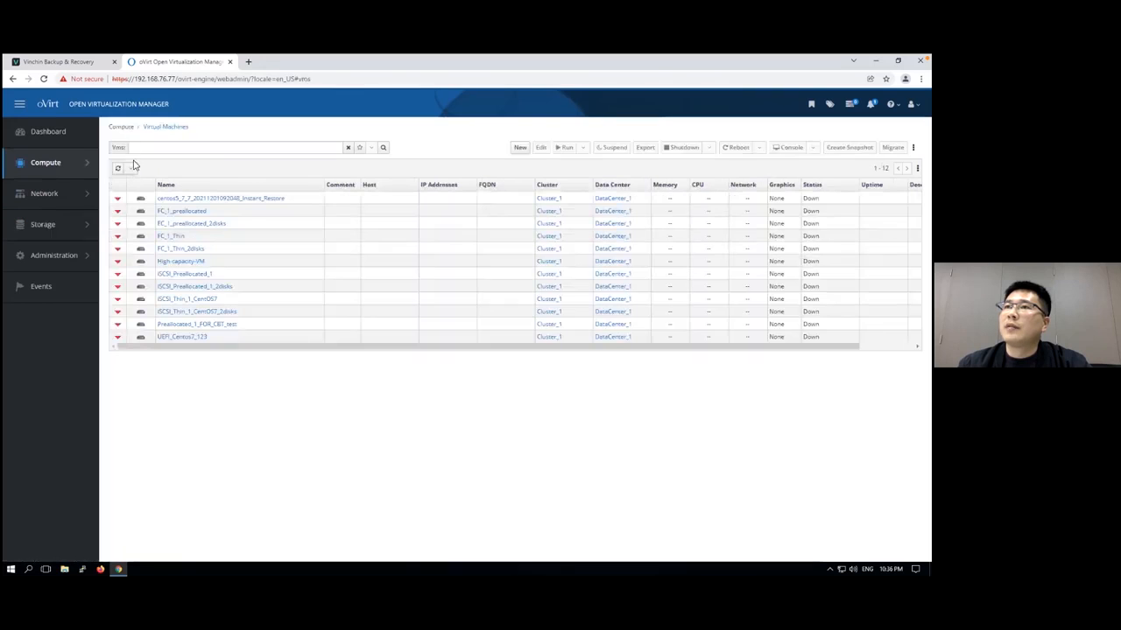
left_click(345, 200)
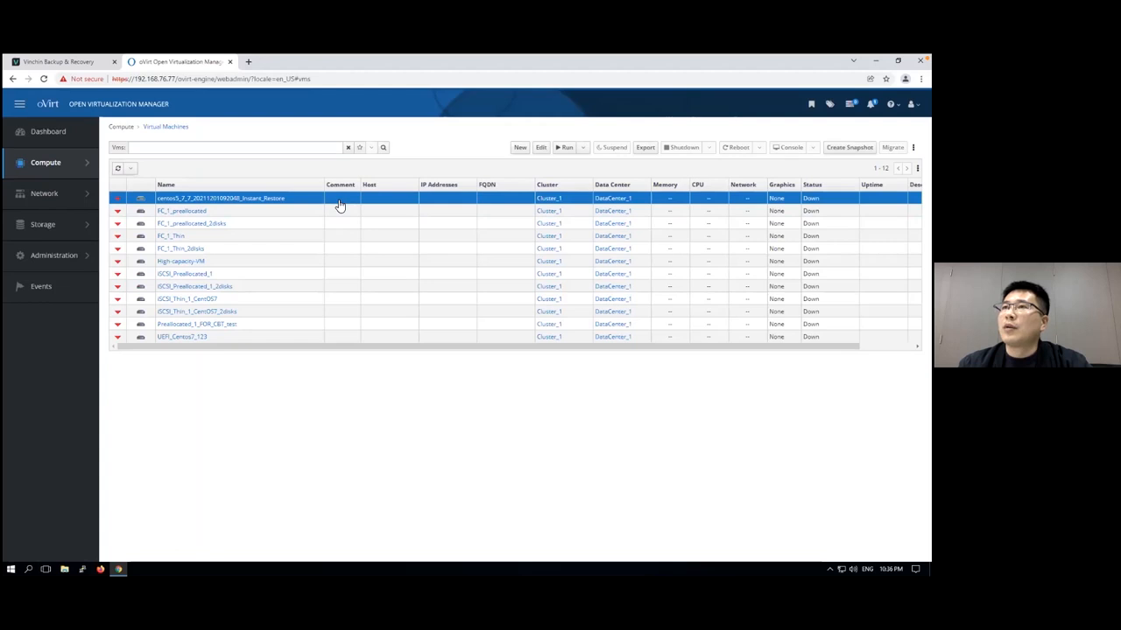
left_click(65, 61)
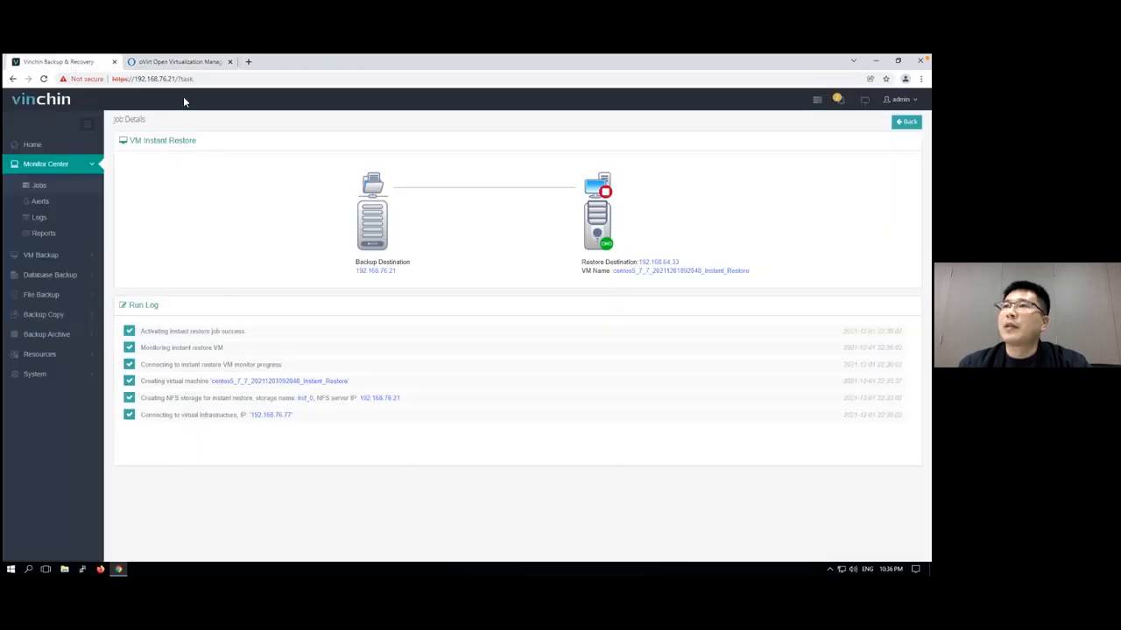
left_click(187, 62)
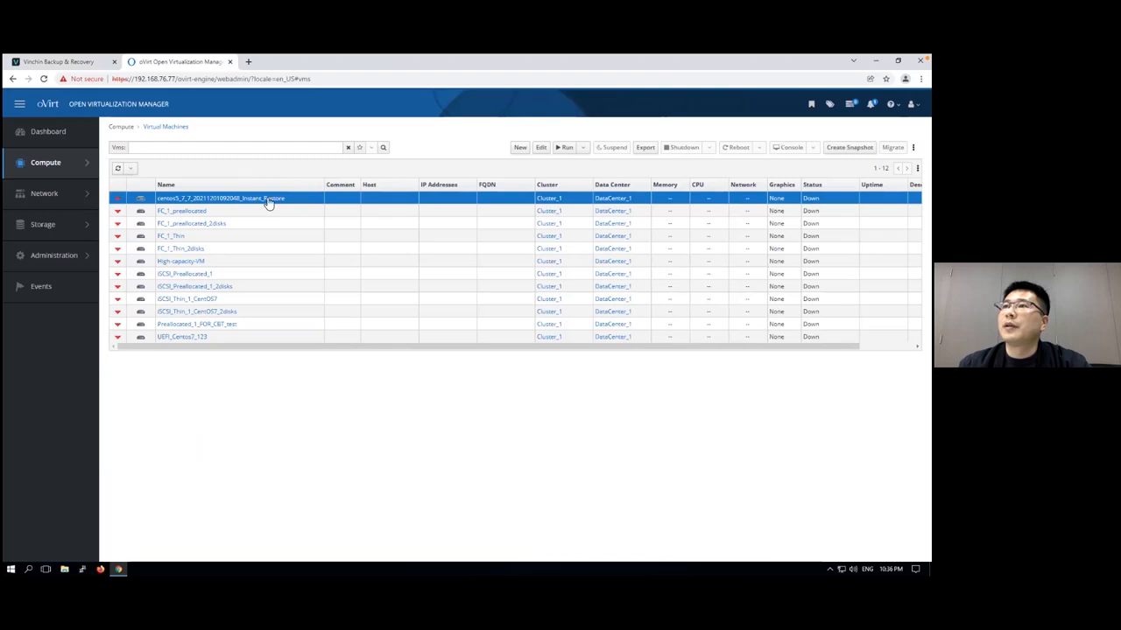
Edit the restored VM's console settings to use the combined SPICE graphics protocol and save the changes
right_click(338, 201)
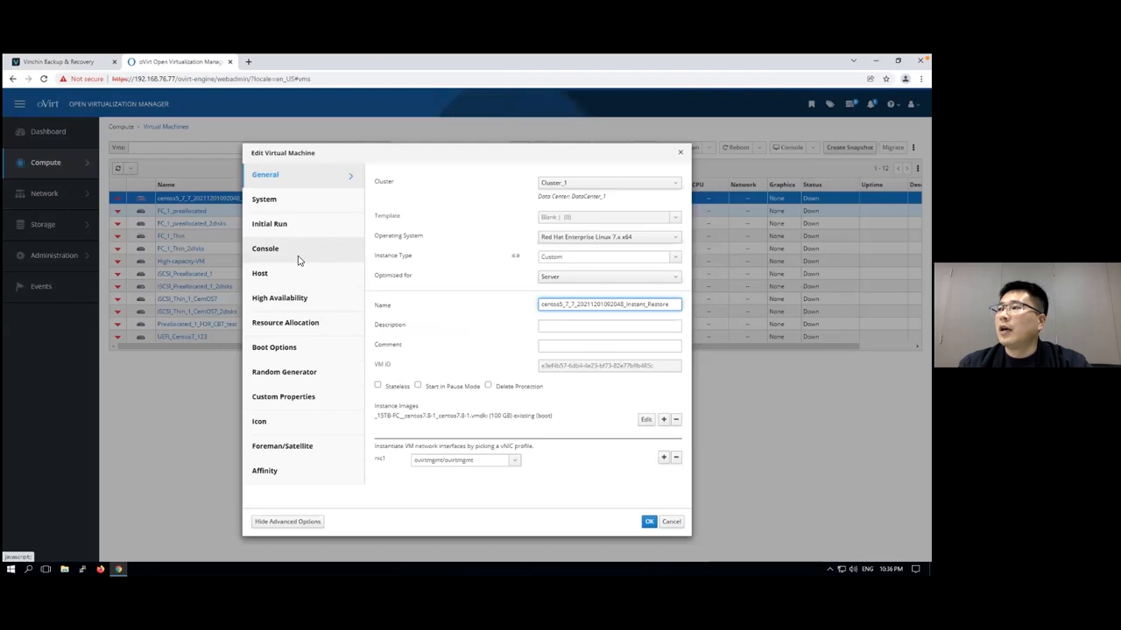
left_click(298, 252)
left_click(605, 352)
left_click(579, 391)
left_click(649, 522)
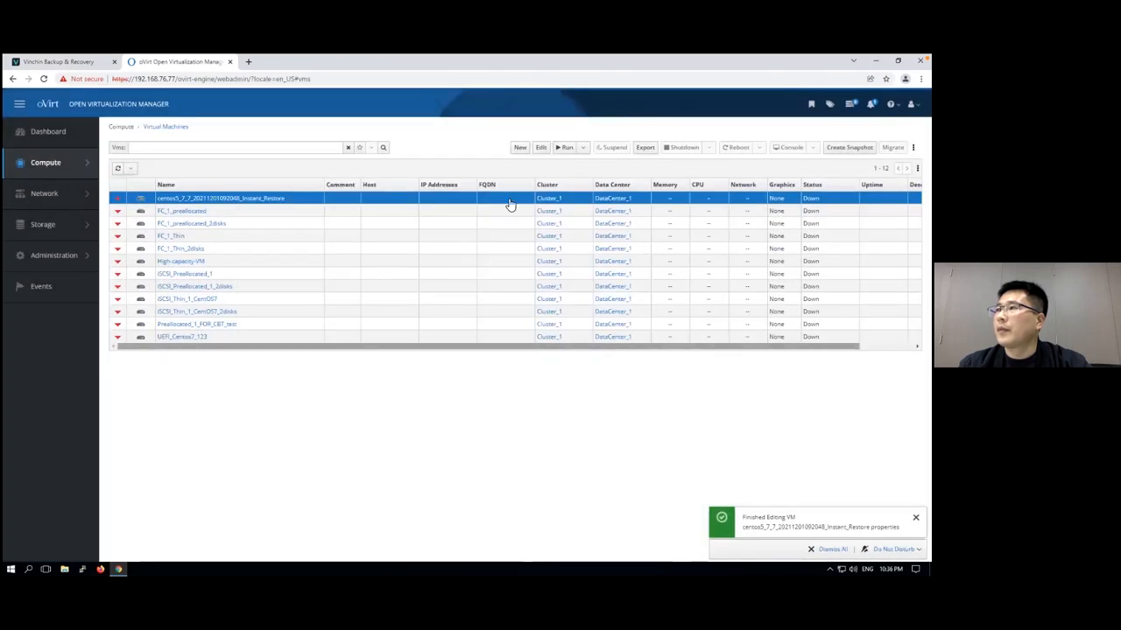
Run the restored VM and open its console from the downloaded console.vv file in Remote Viewer
left_click(565, 148)
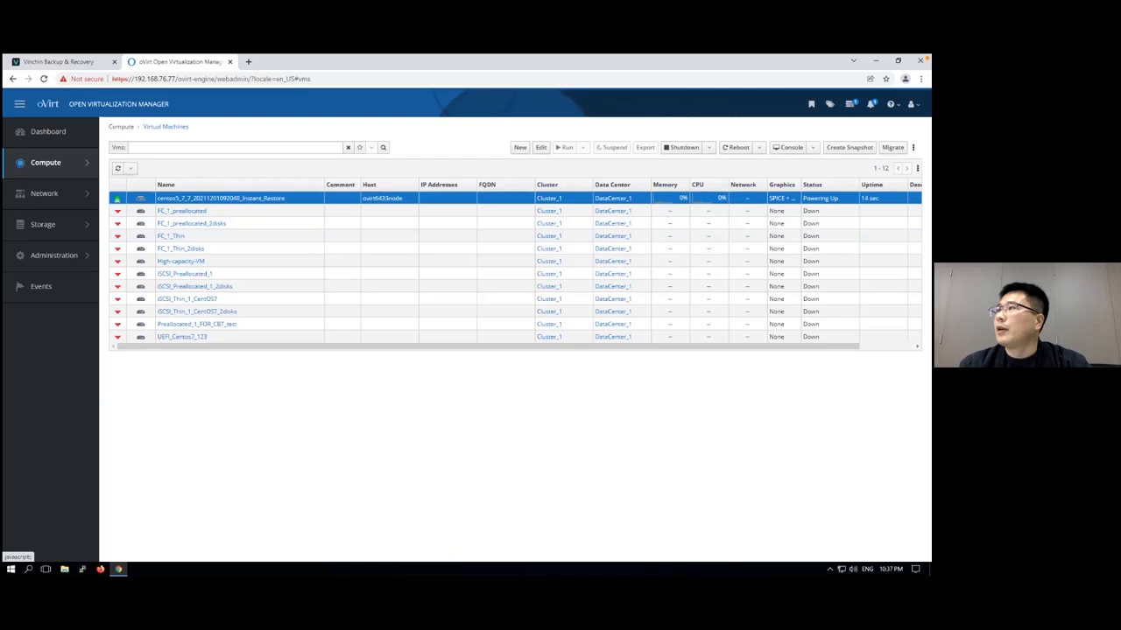
left_click(788, 147)
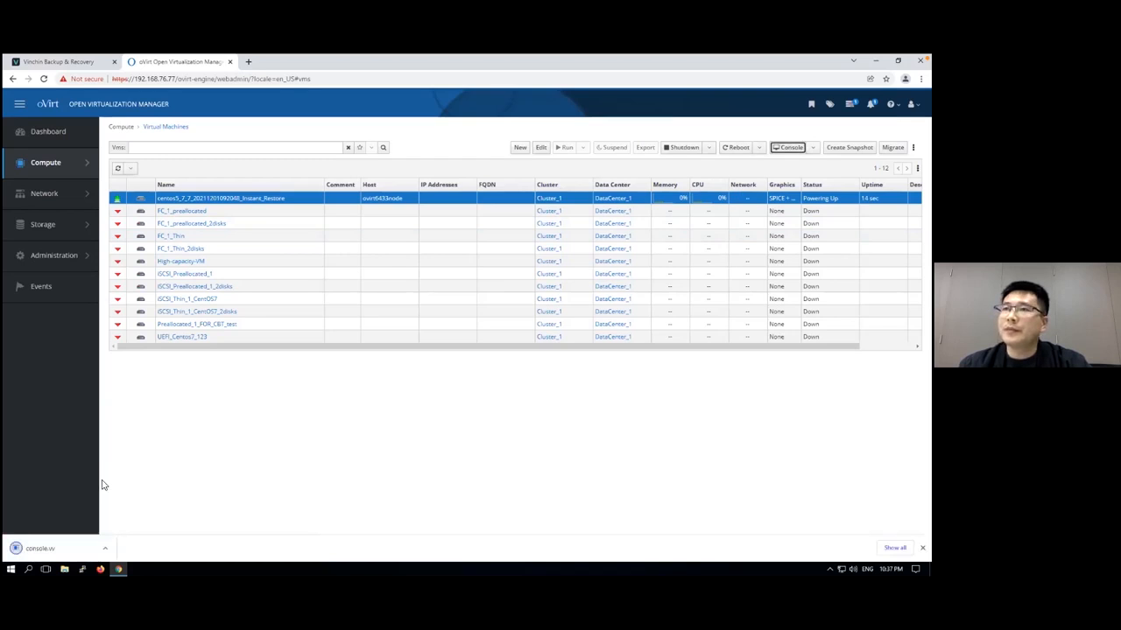
left_click(61, 545)
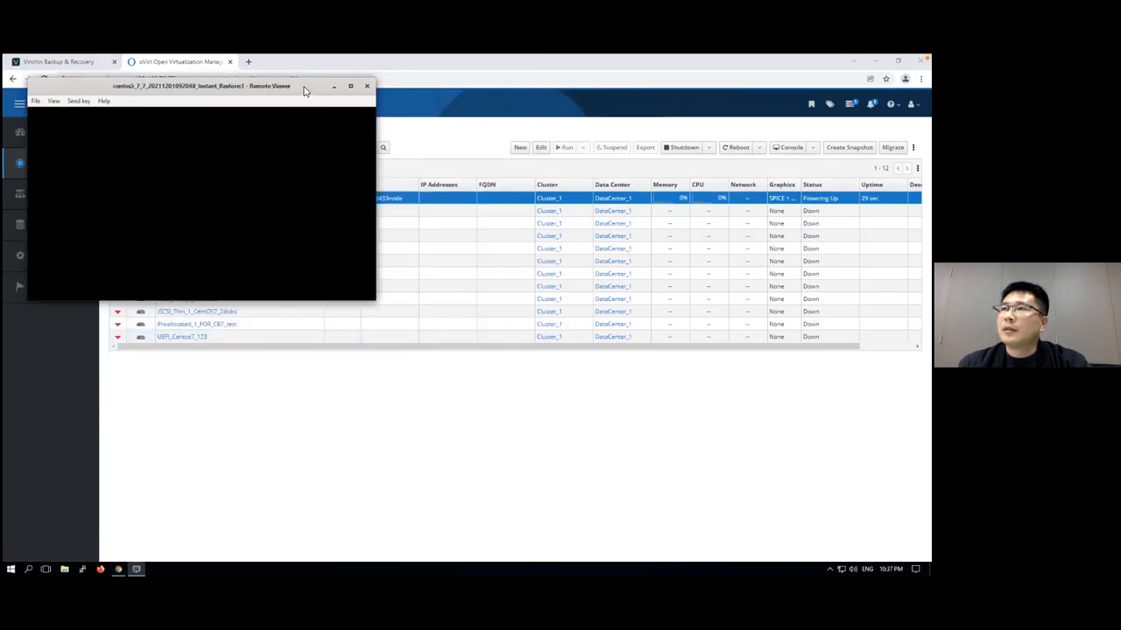
left_click_drag(300, 89, 403, 150)
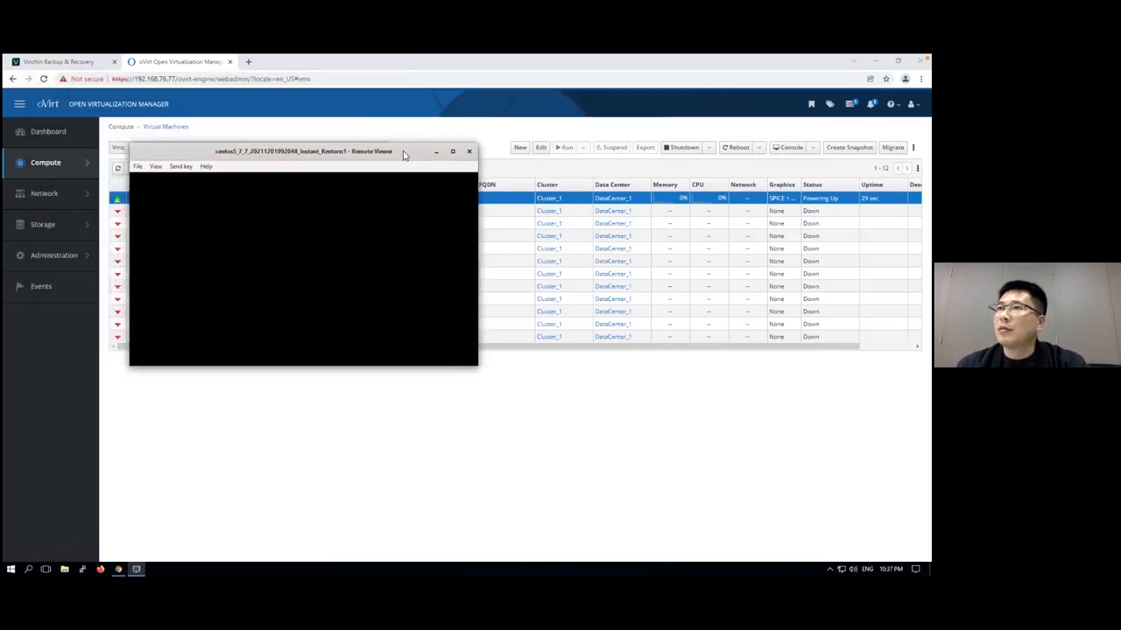
left_click_drag(404, 156, 418, 184)
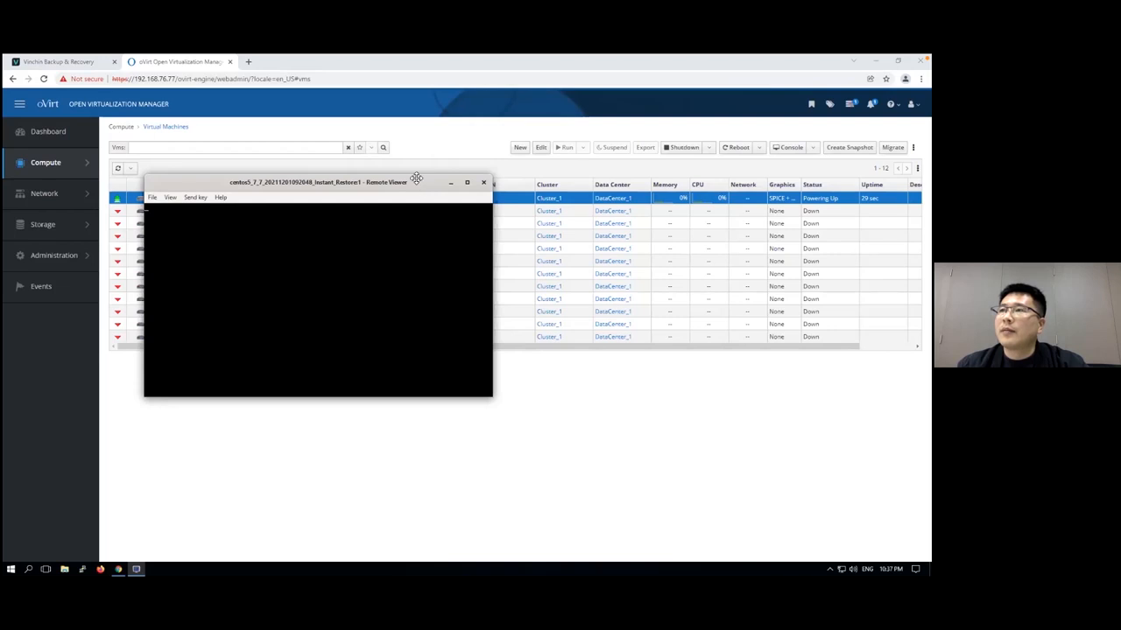
left_click_drag(419, 184, 414, 182)
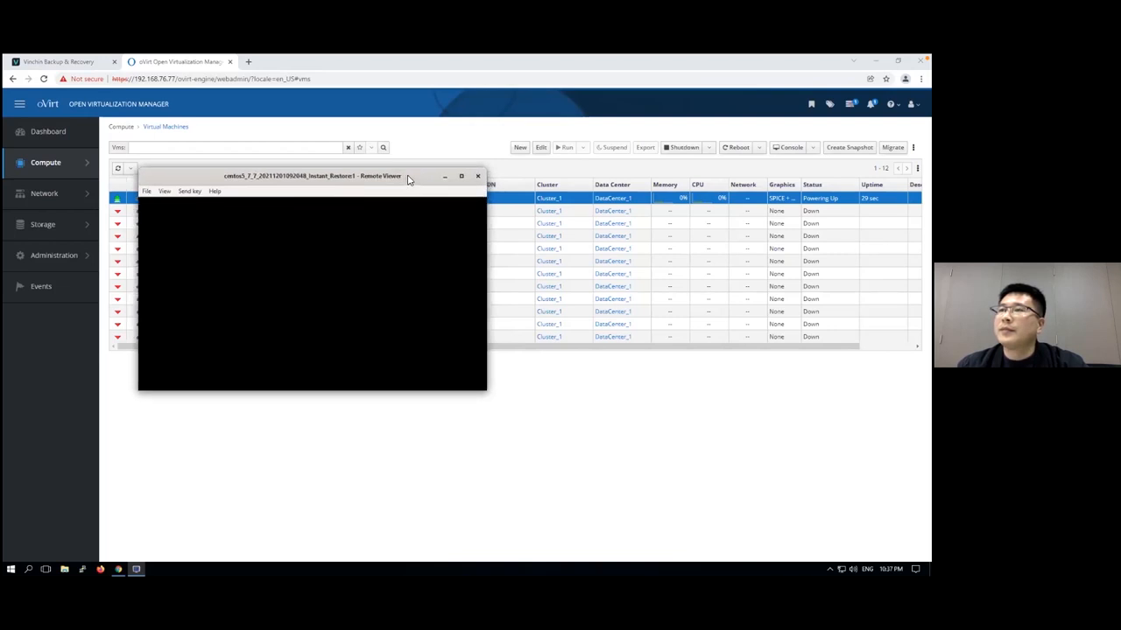
left_click_drag(407, 179, 414, 190)
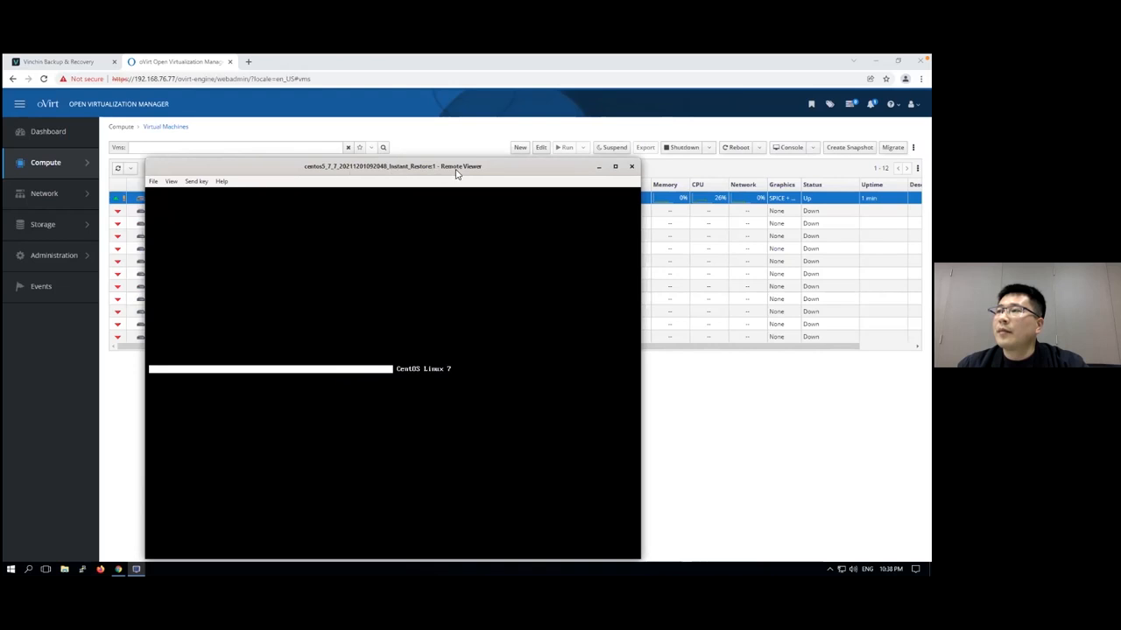
left_click_drag(491, 169, 486, 156)
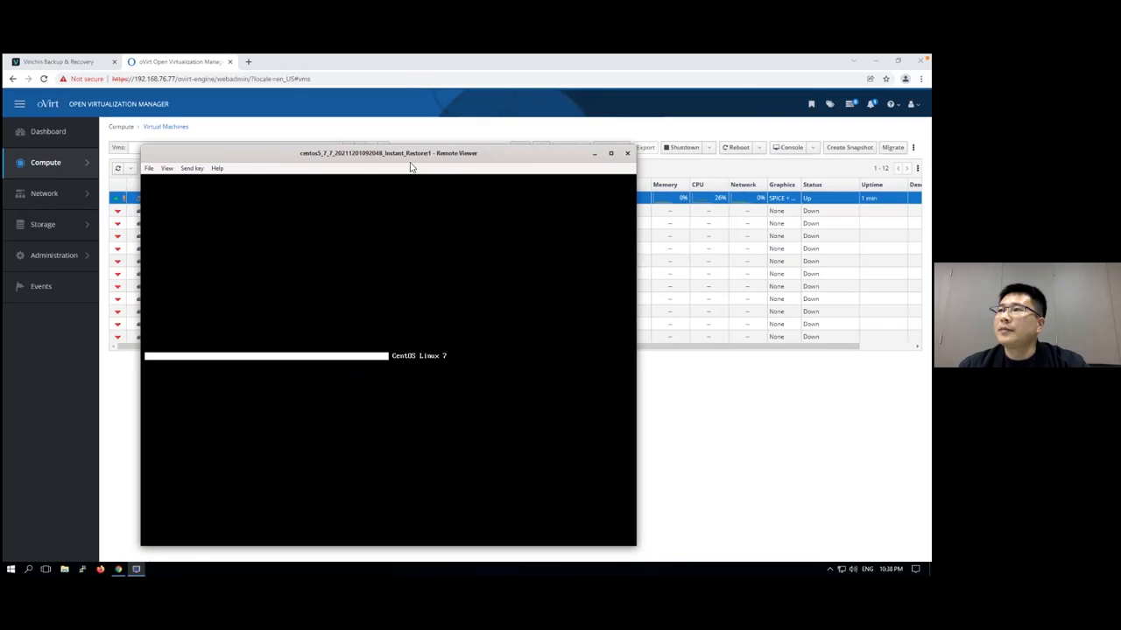
left_click_drag(481, 153, 473, 150)
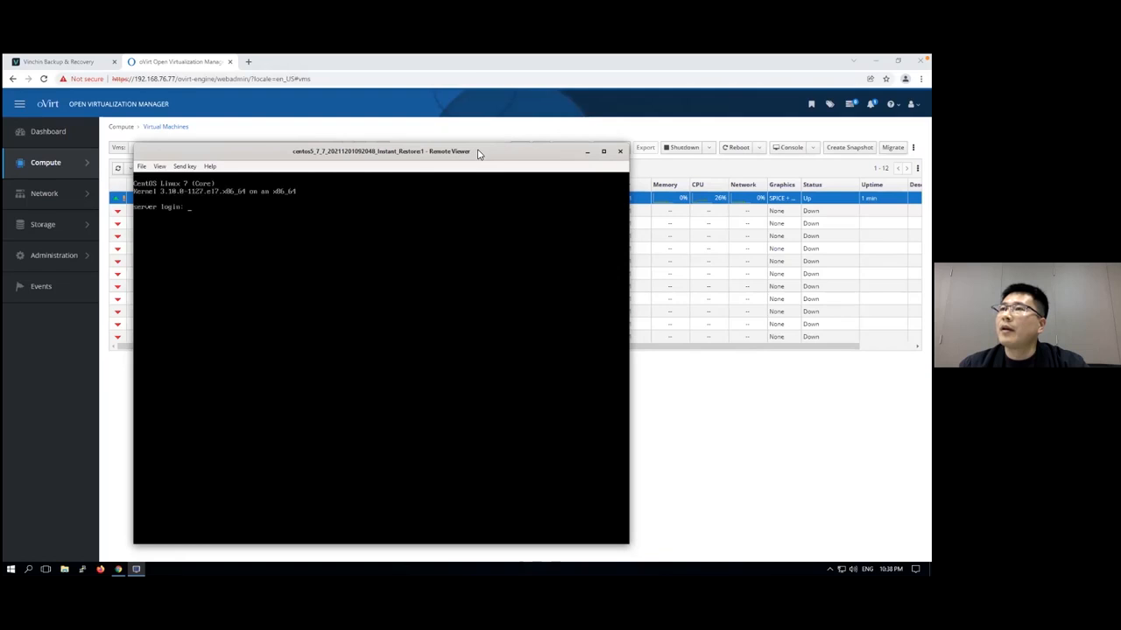
Log in to the restored CentOS server's console as root with the account password
type("oot")
key("Return")
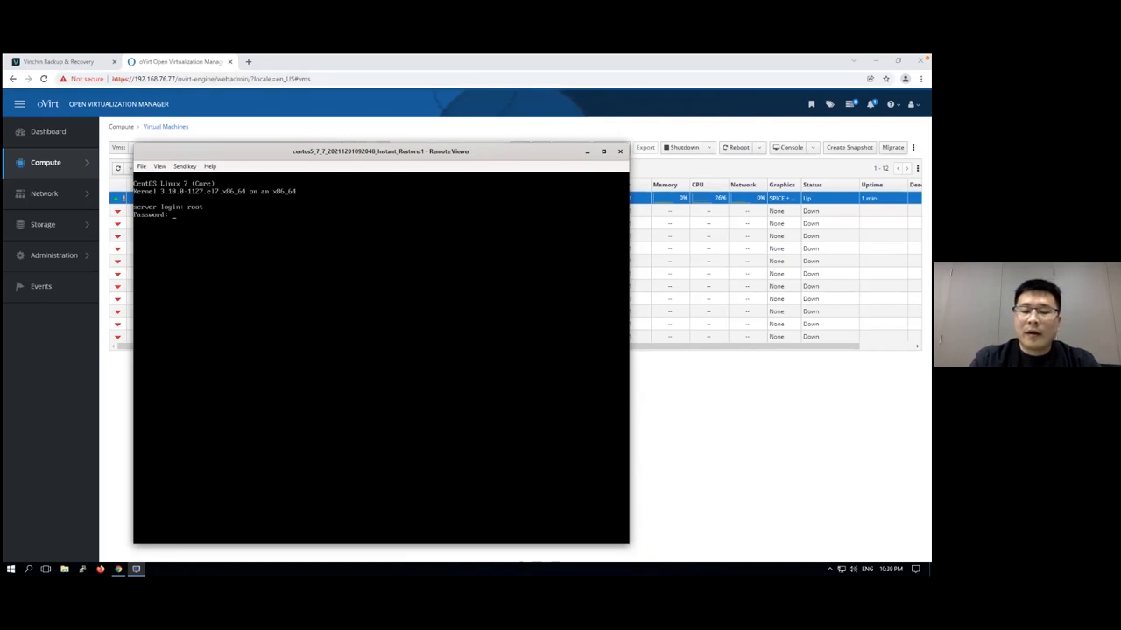
key("Return")
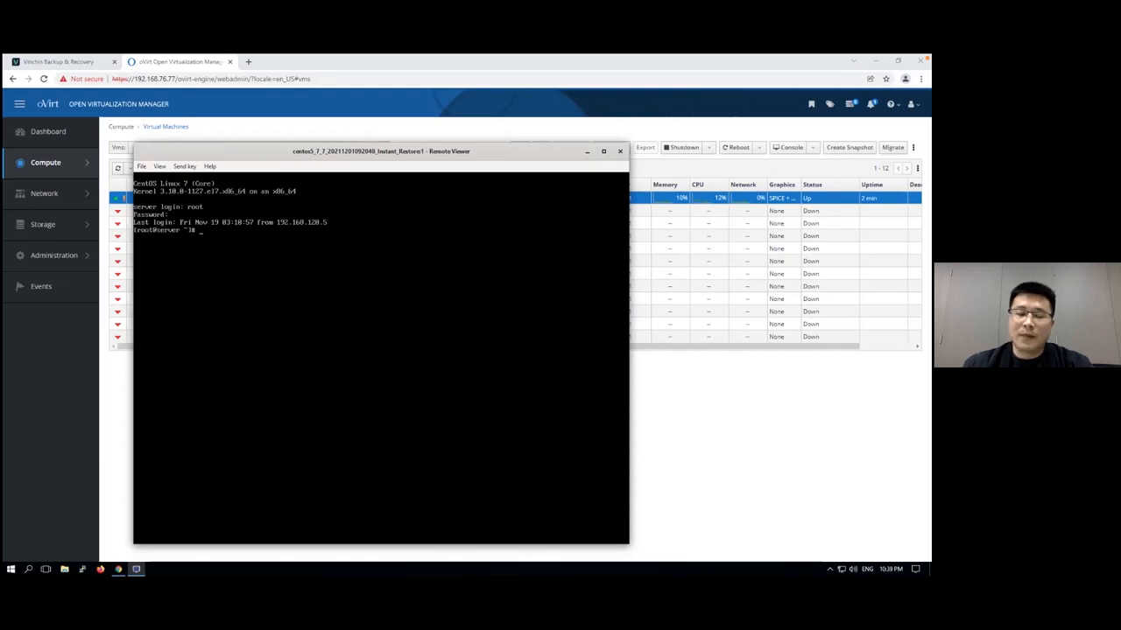
Log out of the restored server's console, close the viewer and return to the restore job details in Vinchin
key("Return")
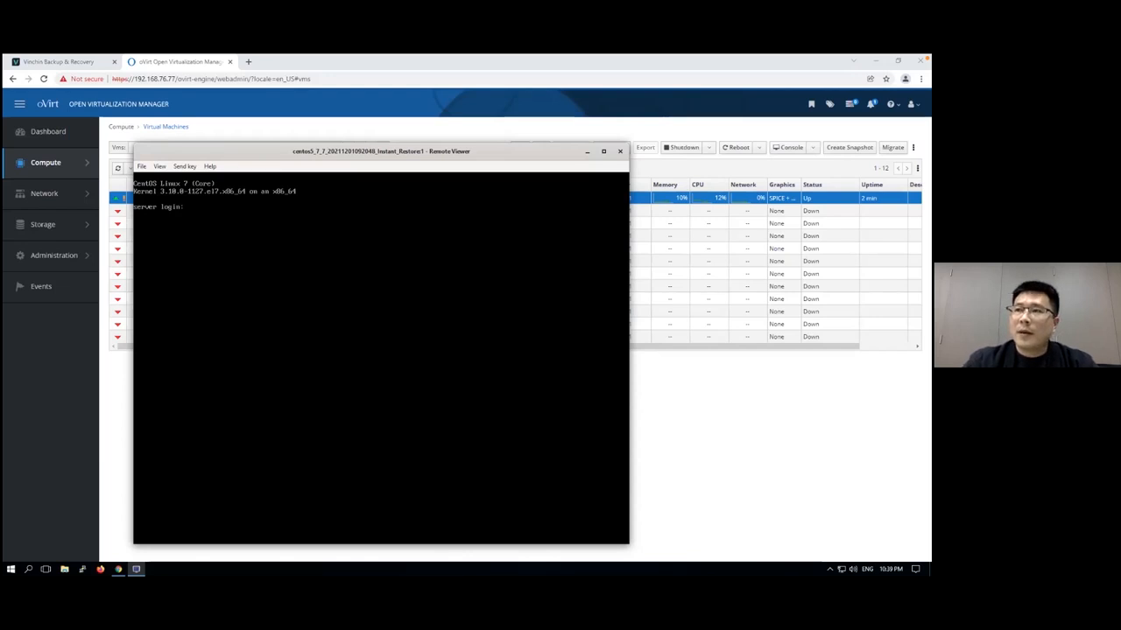
left_click(619, 154)
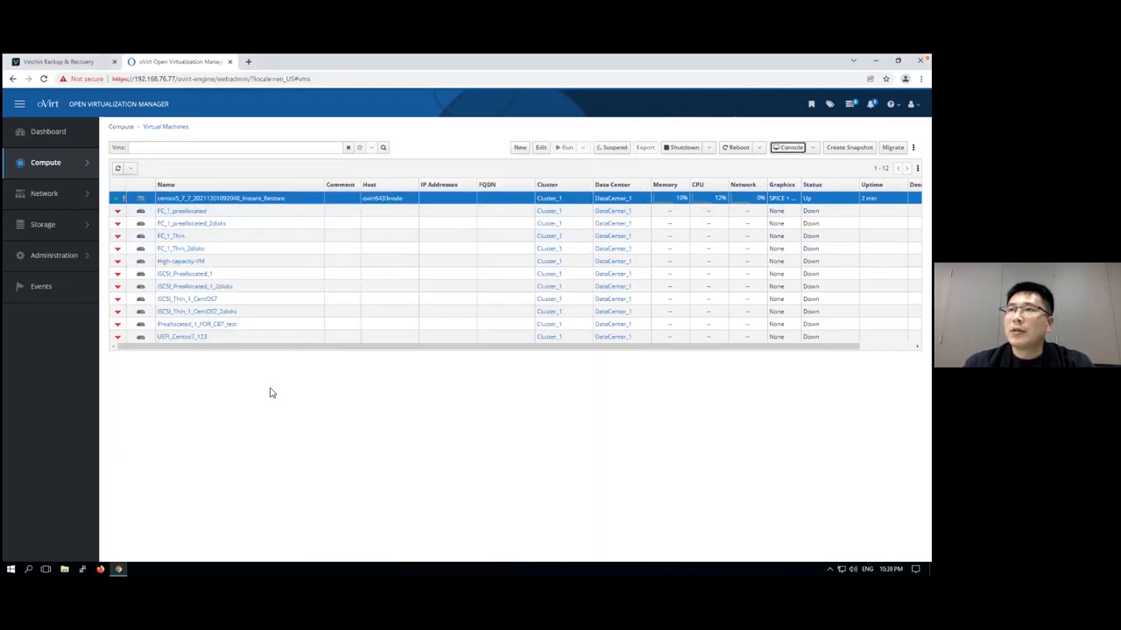
left_click(69, 62)
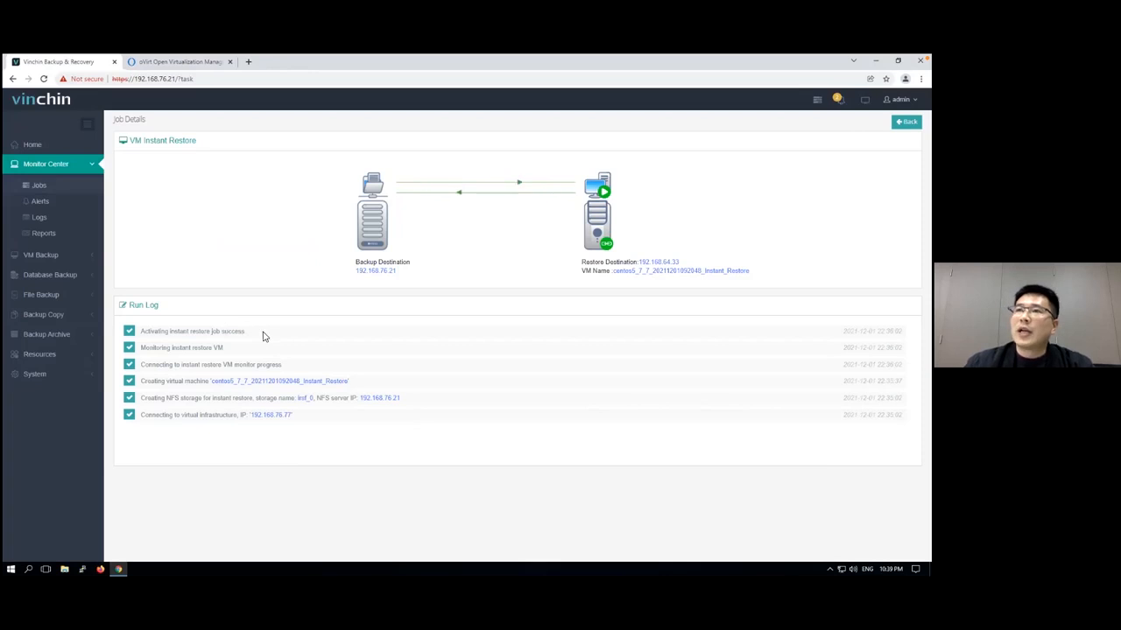
Start a migration of the running oVirt instant restore job and select 192.168.64.33 as the target host
left_click(69, 193)
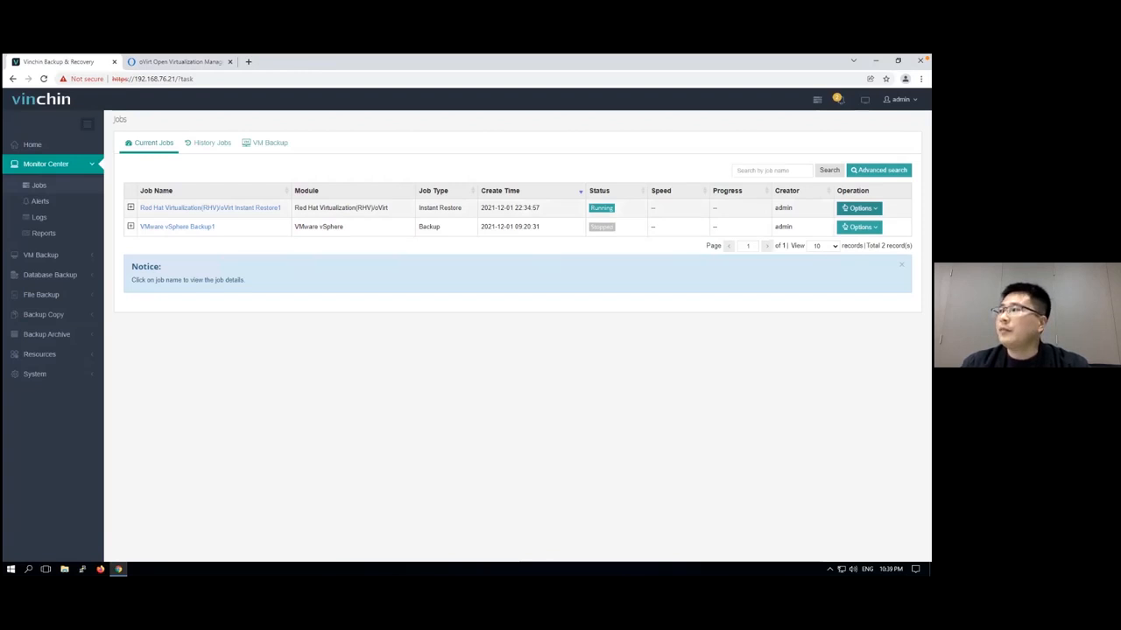
left_click(859, 207)
left_click(867, 246)
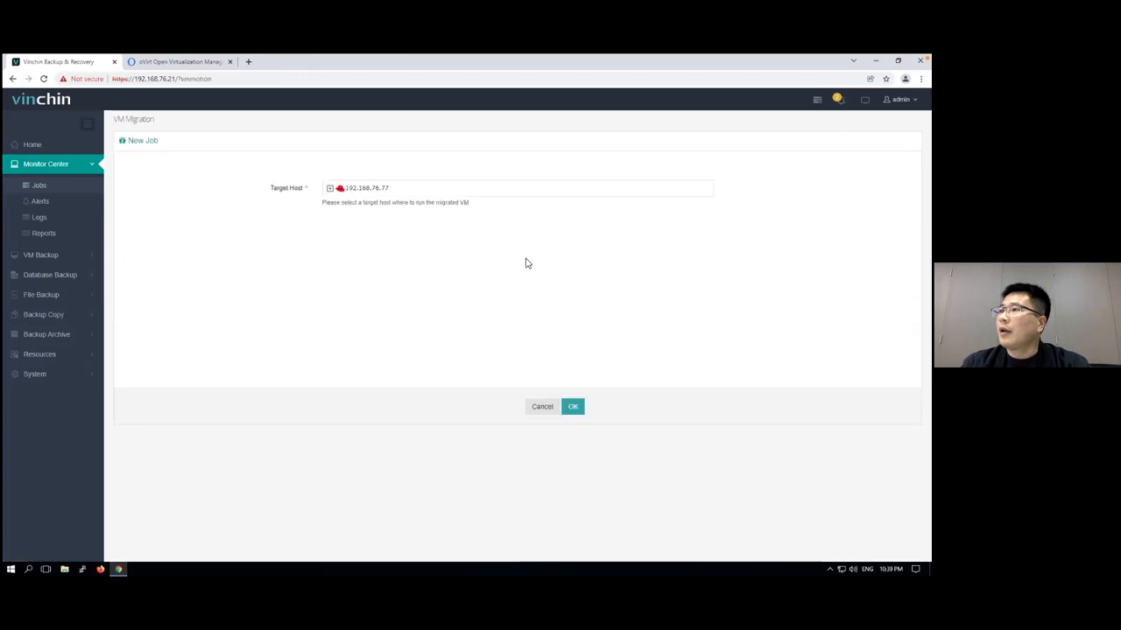
left_click(329, 188)
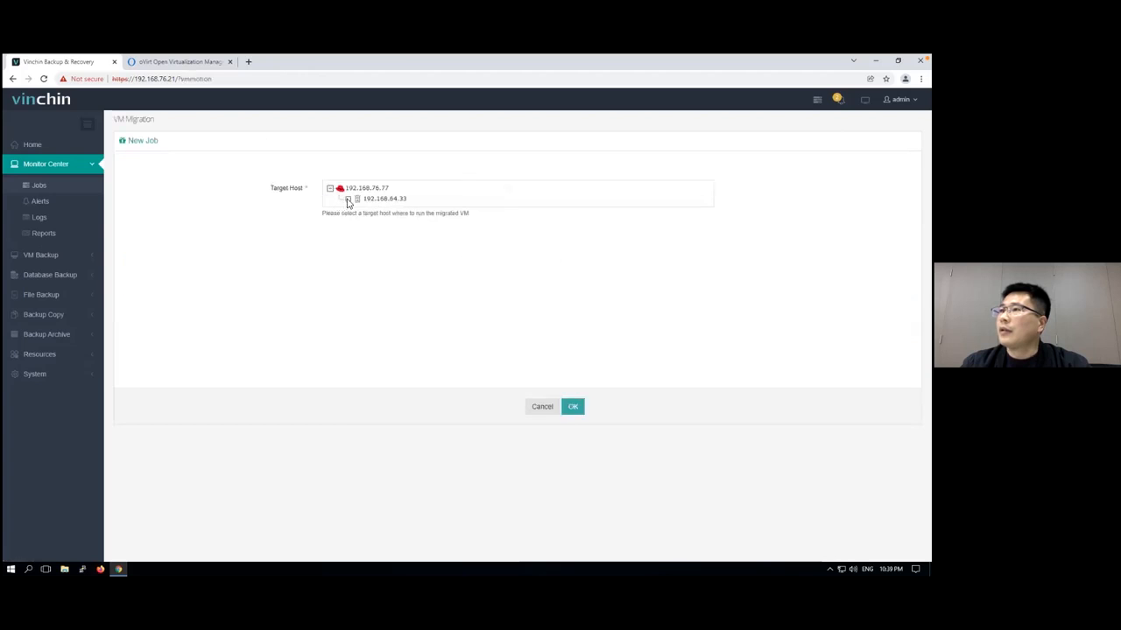
left_click(348, 199)
Set the migration's transfer method to ImageIO and create the live migration job
left_click(429, 380)
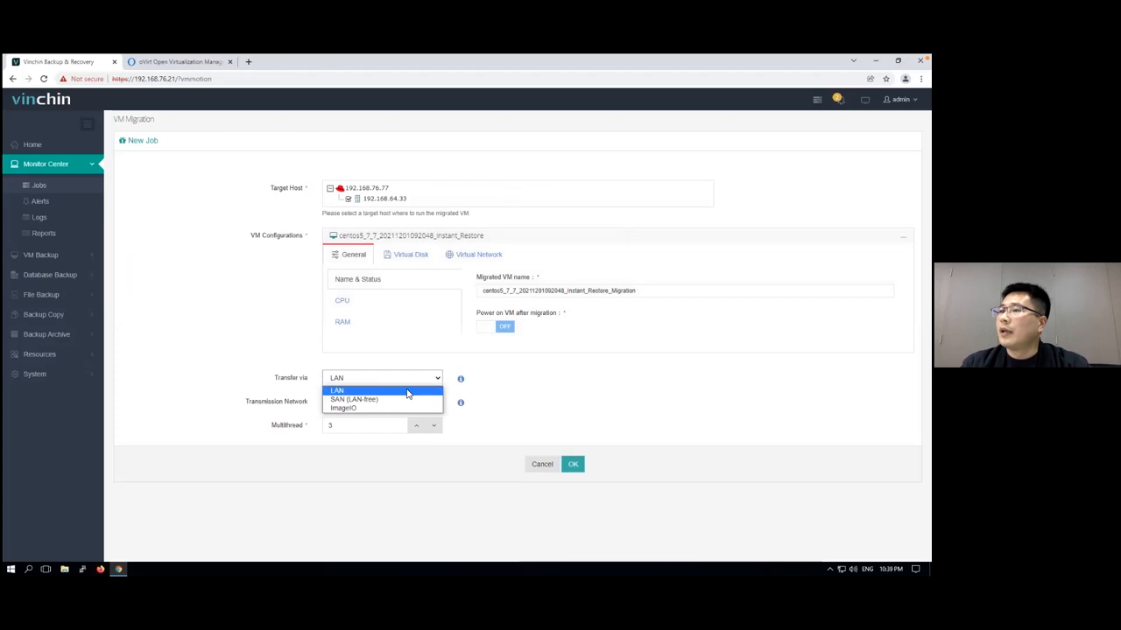
left_click(394, 408)
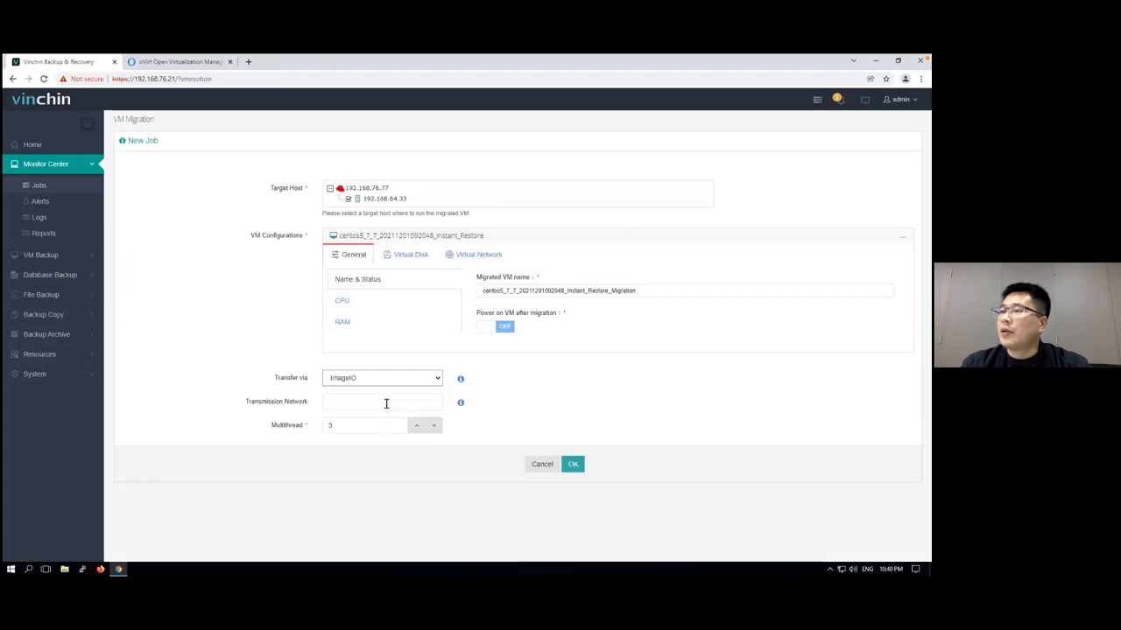
left_click(573, 465)
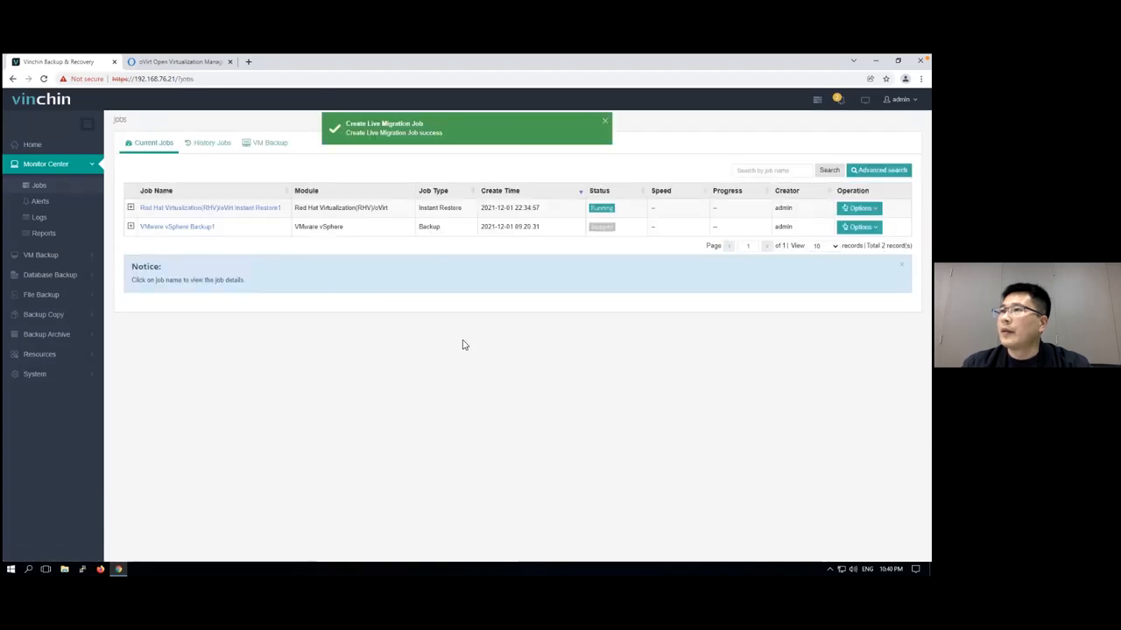
Check the job type of the oVirt restore job in the current jobs and open its details to follow the run log
double_click(438, 208)
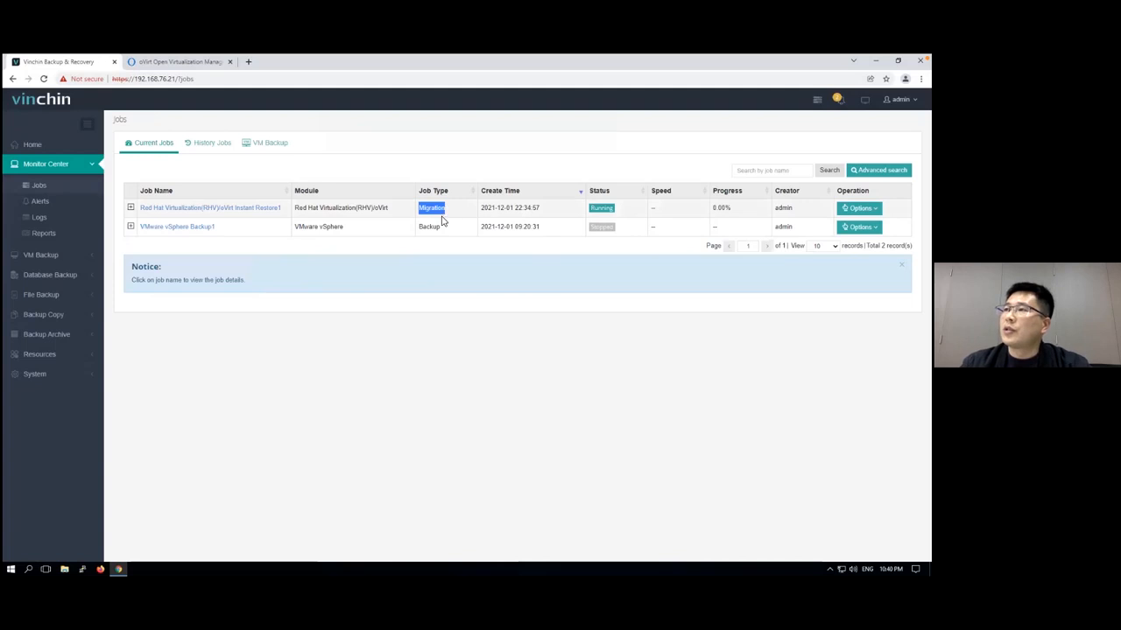
left_click(232, 210)
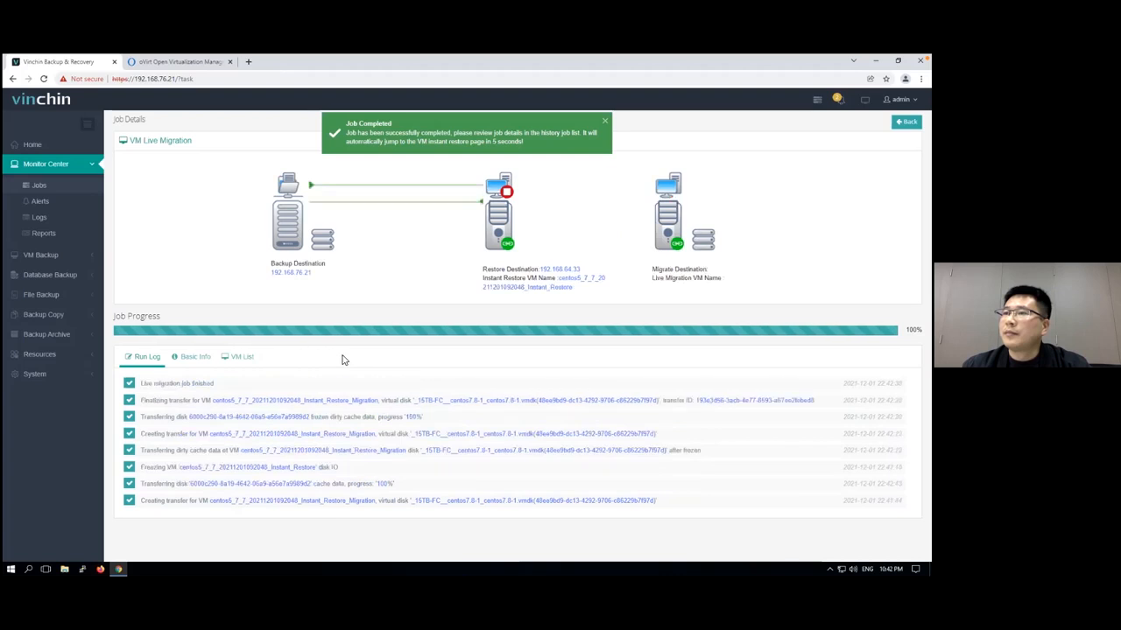
left_click(192, 63)
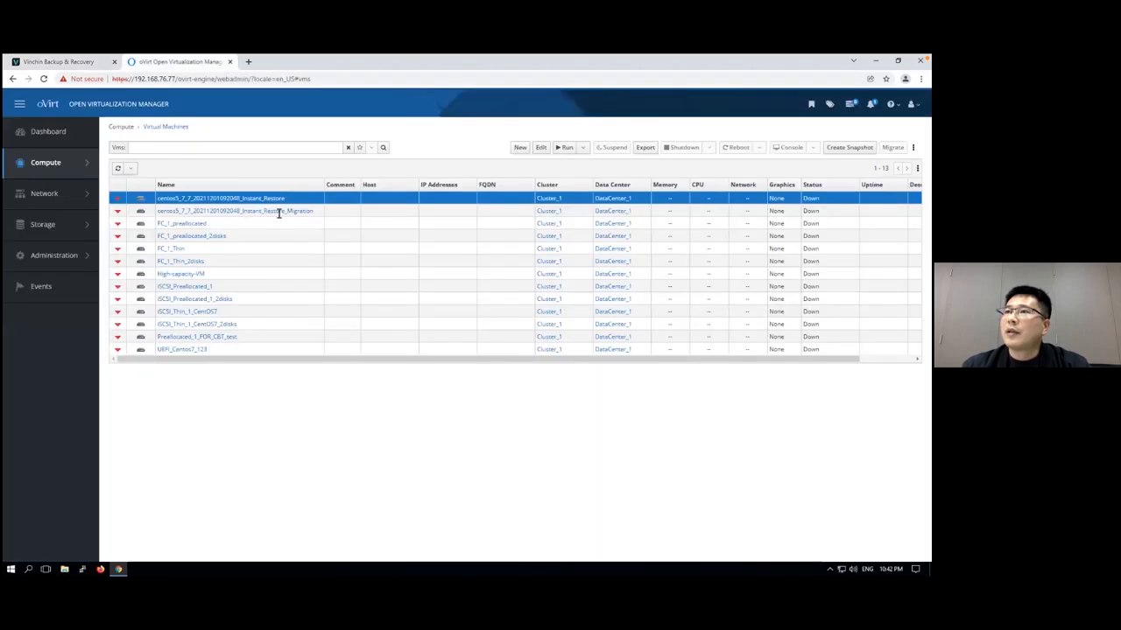
right_click(340, 211)
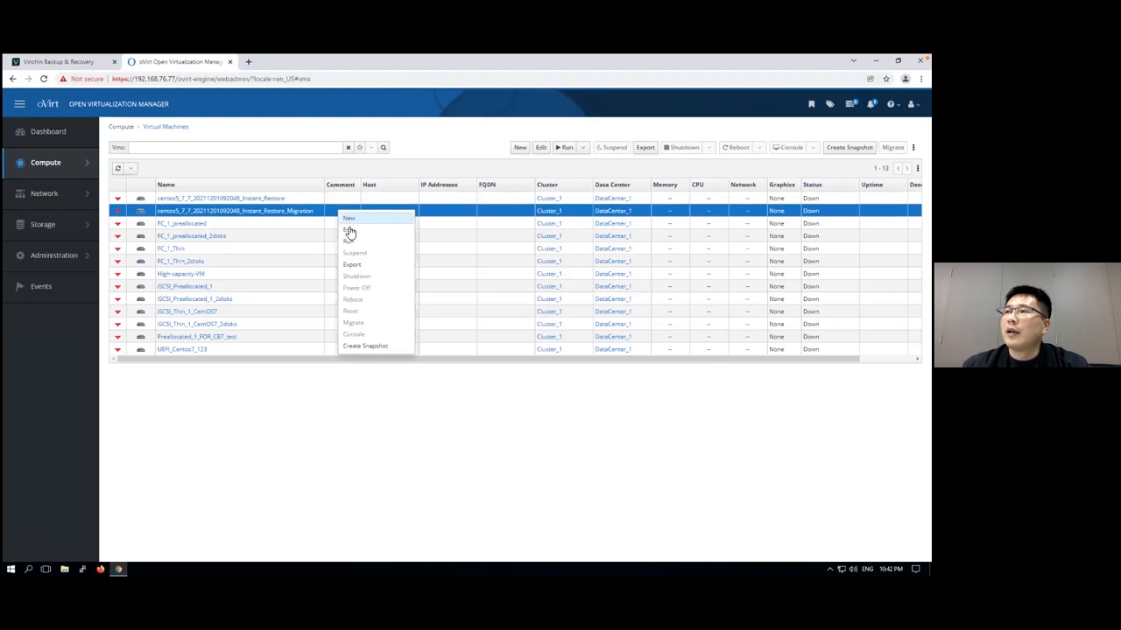
left_click(377, 230)
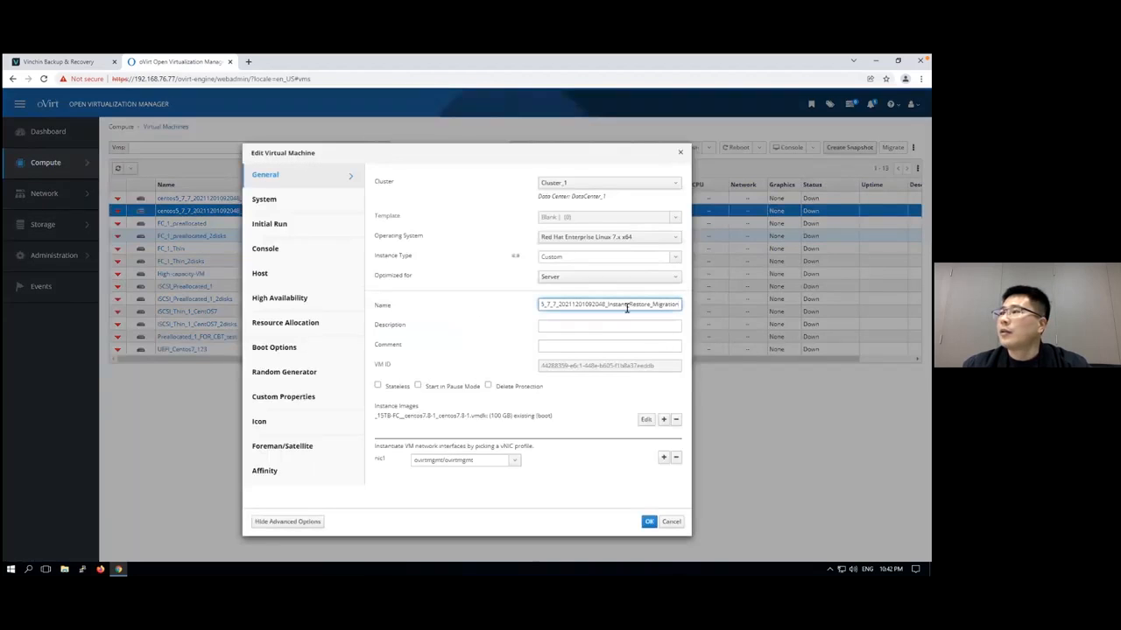
left_click(296, 250)
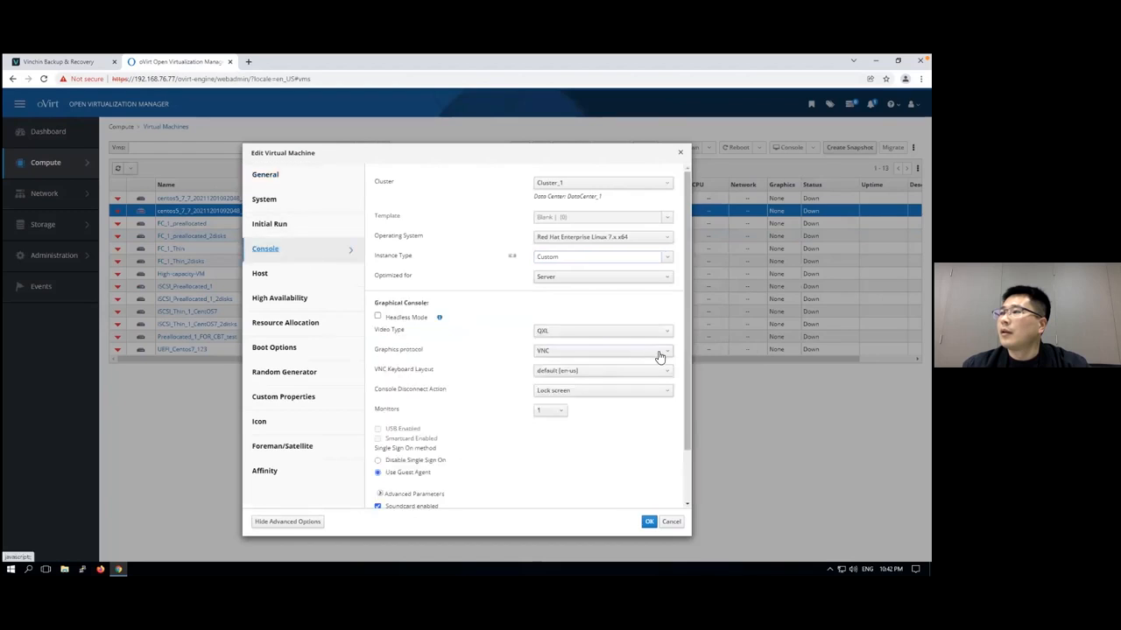
left_click(657, 355)
left_click(619, 389)
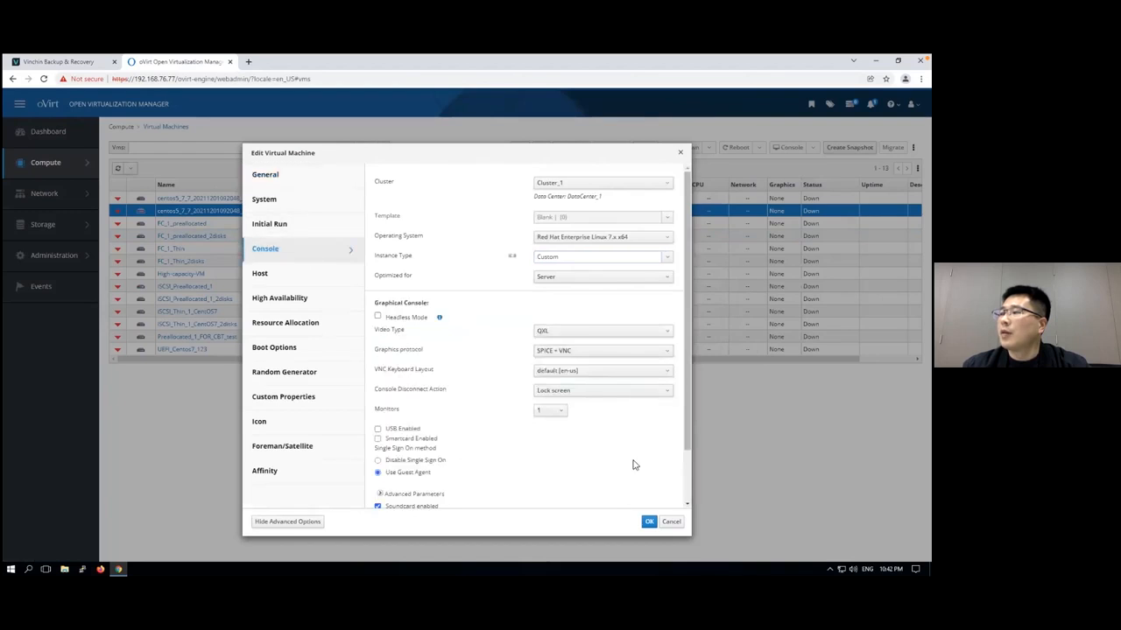
left_click(649, 523)
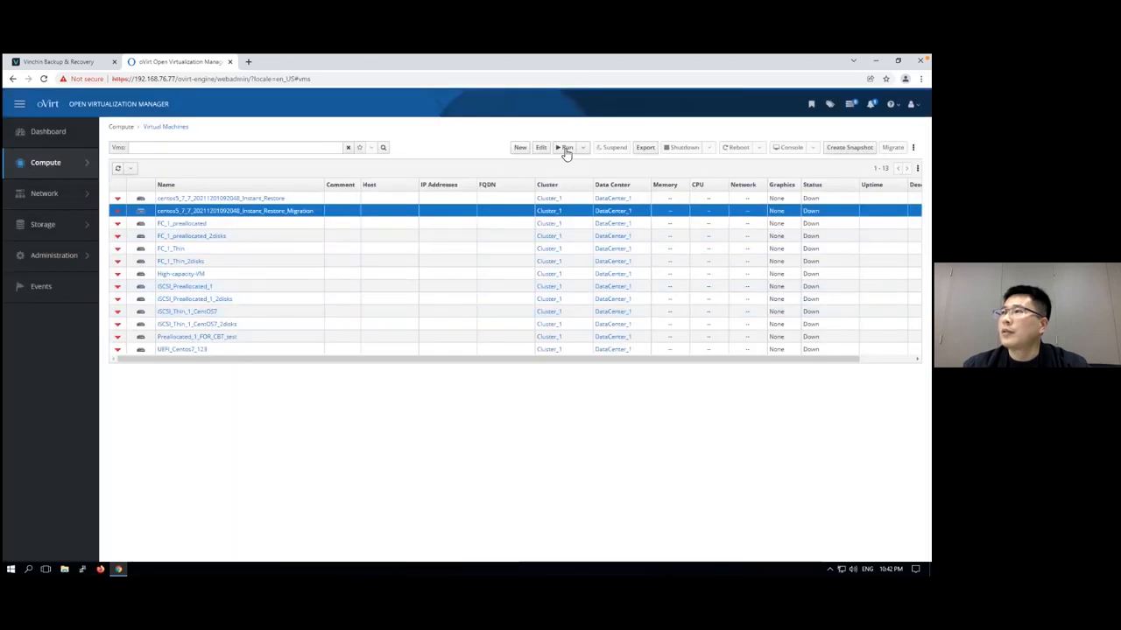
left_click(566, 149)
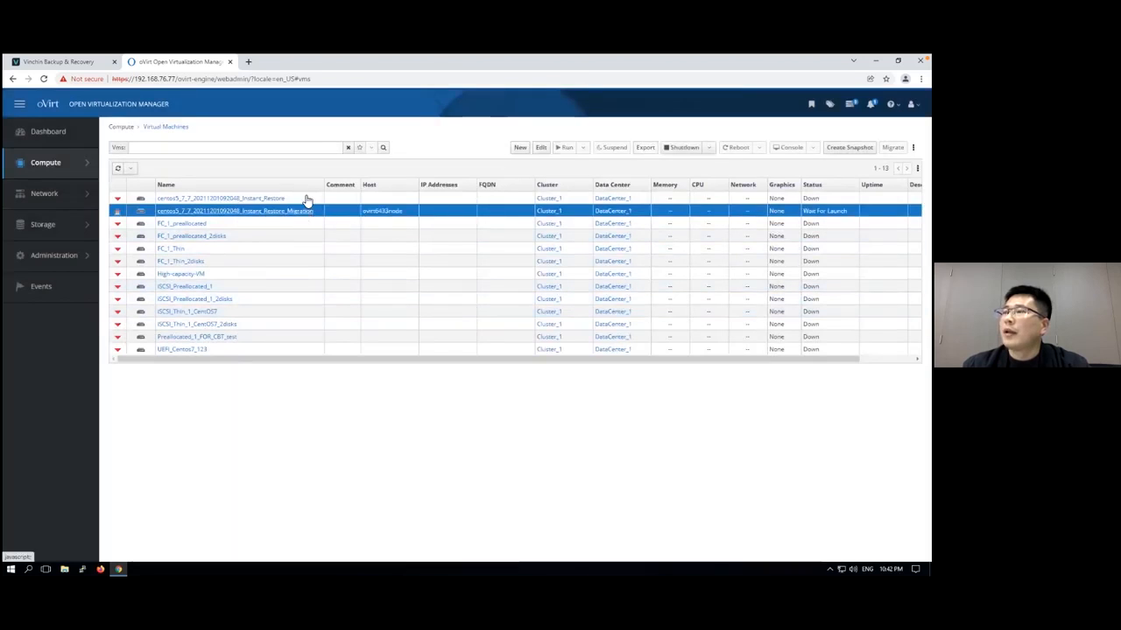
Stop the oVirt instant restore job in Vinchin and confirm the stop
left_click(66, 63)
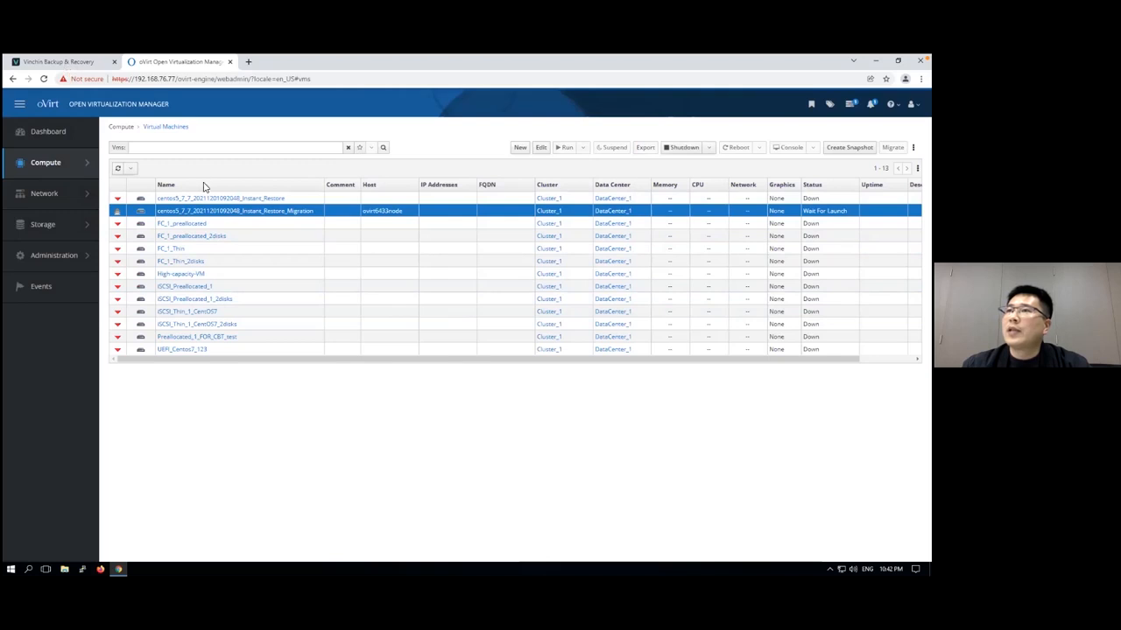
left_click(67, 187)
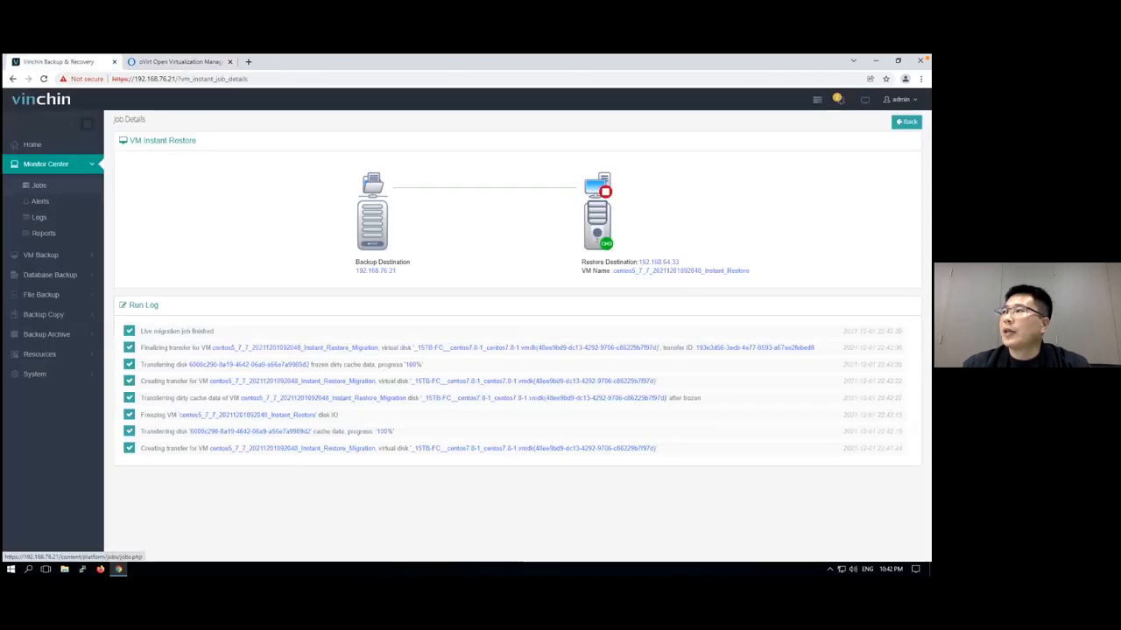
left_click(859, 208)
left_click(862, 261)
left_click(591, 239)
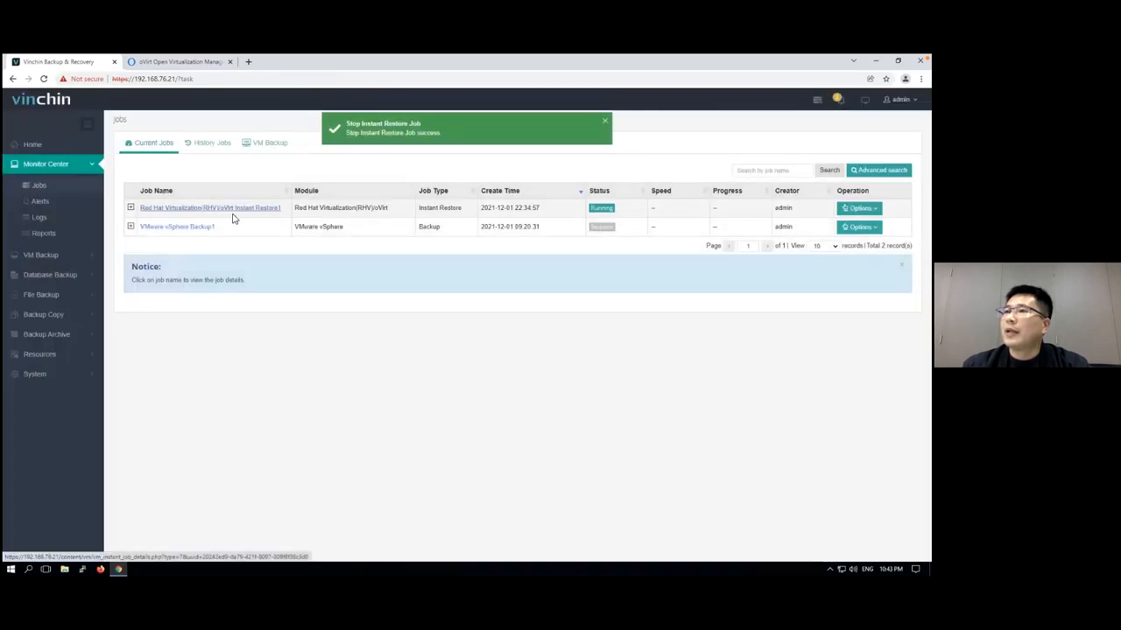
View the instant restore job's details in Vinchin and check the instant recovery storage irsf_0 among oVirt's storage domains
left_click(234, 209)
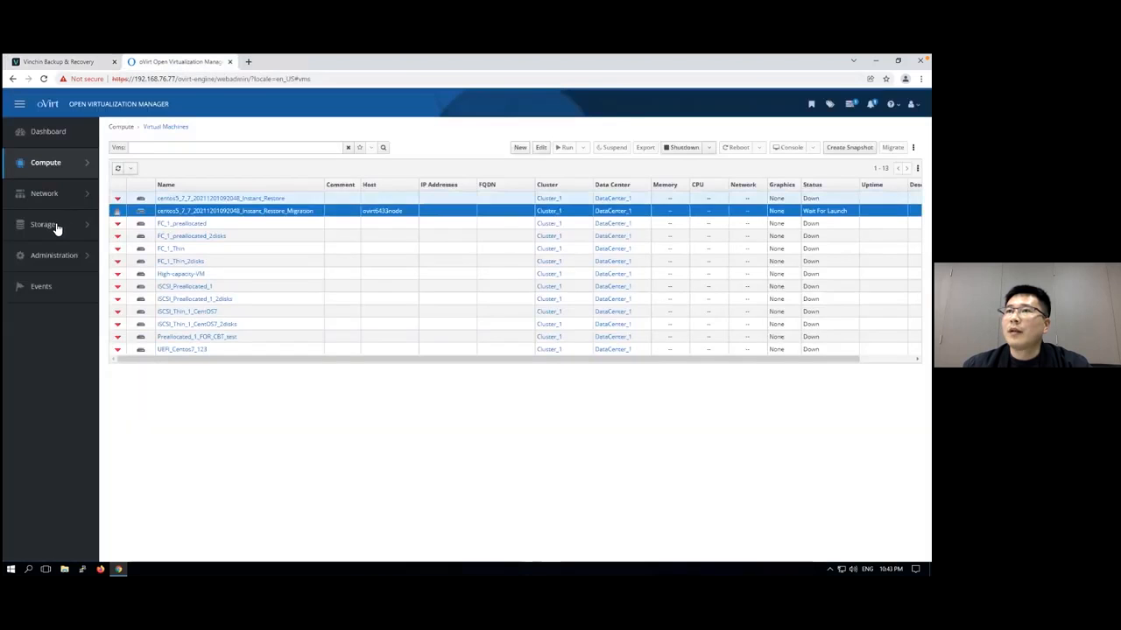
mouse_move(57, 229)
left_click(136, 177)
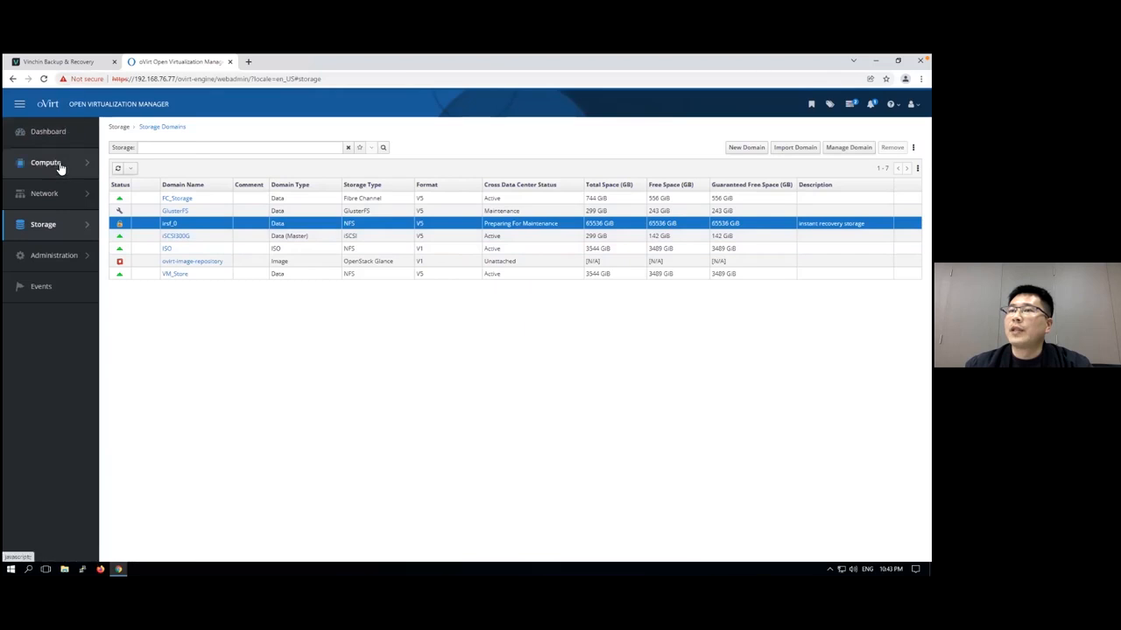
Open the migrated VM's console from the downloaded console.vv file, check that it boots, and close the viewer
mouse_move(60, 168)
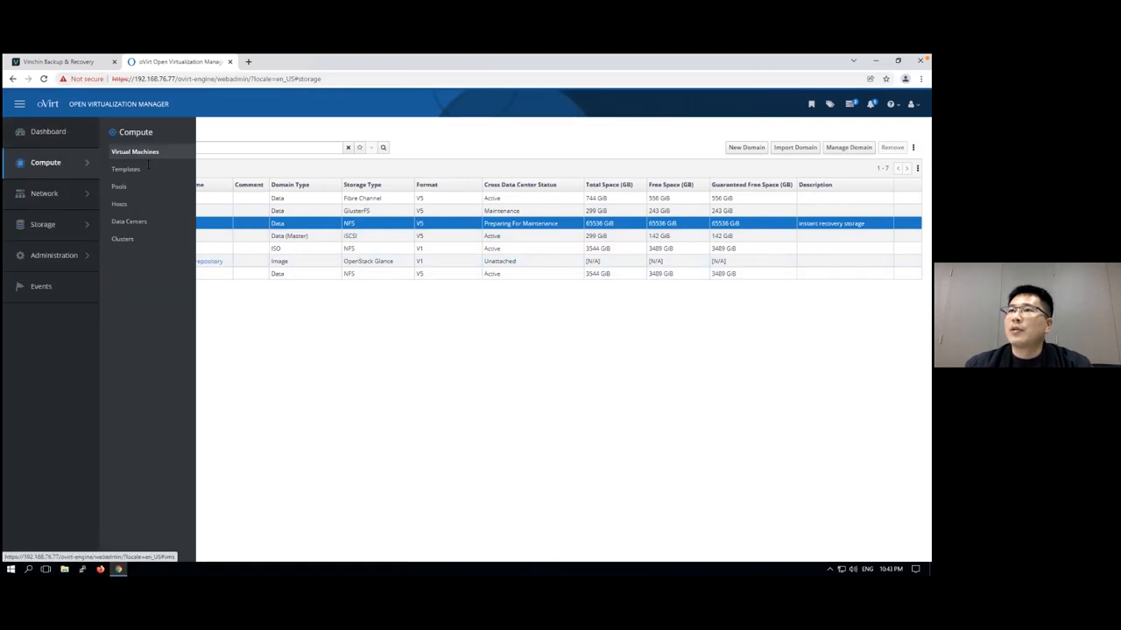
left_click(140, 155)
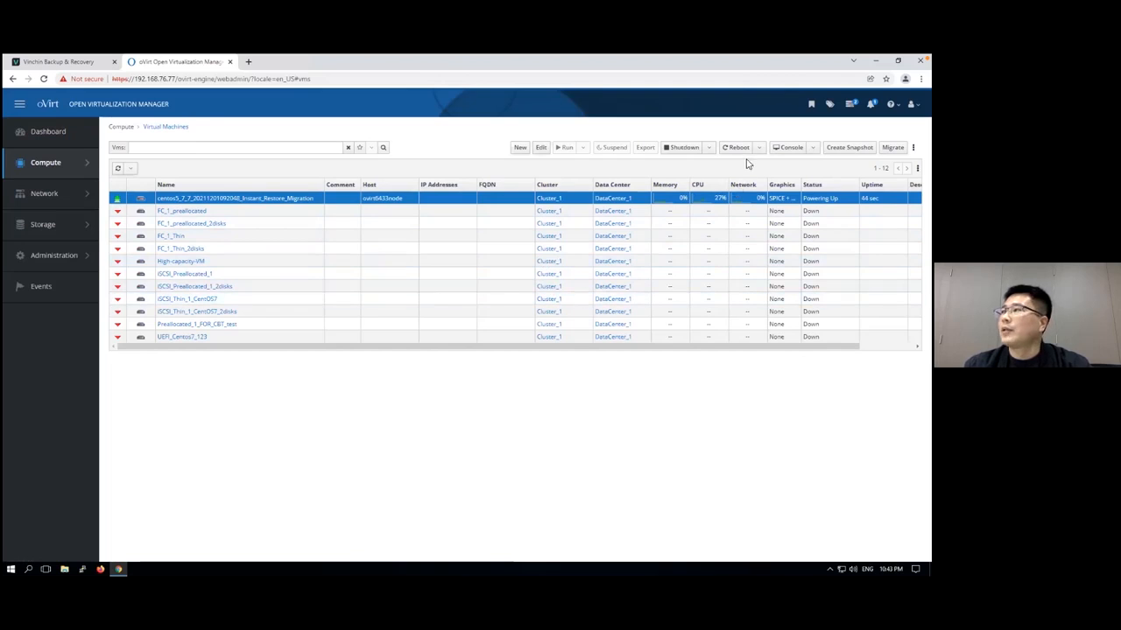
left_click(788, 147)
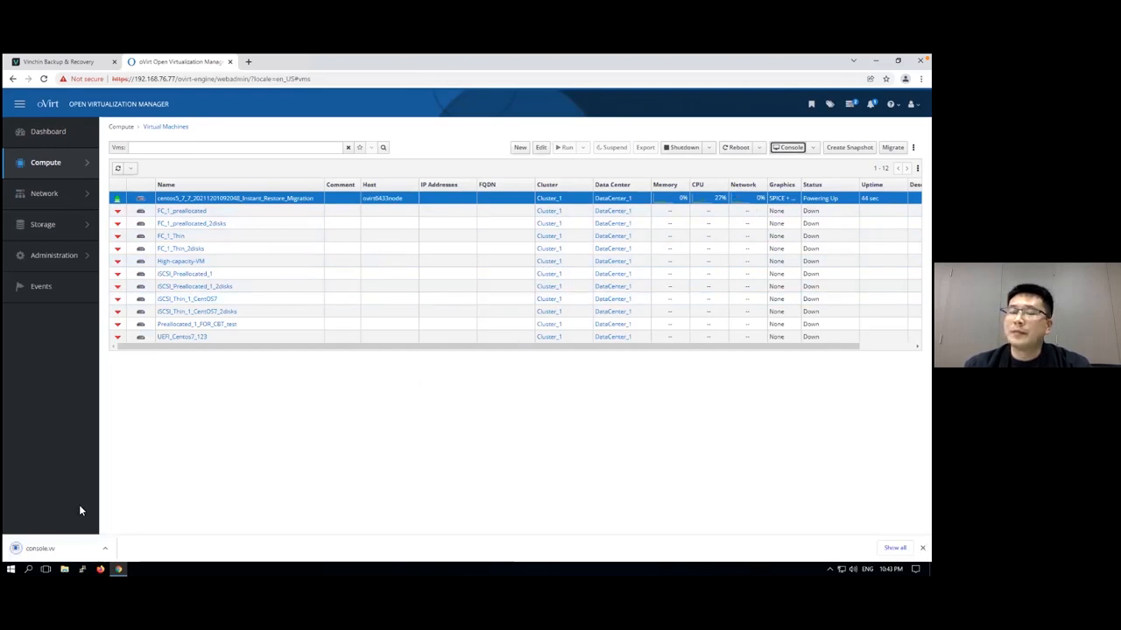
left_click(50, 545)
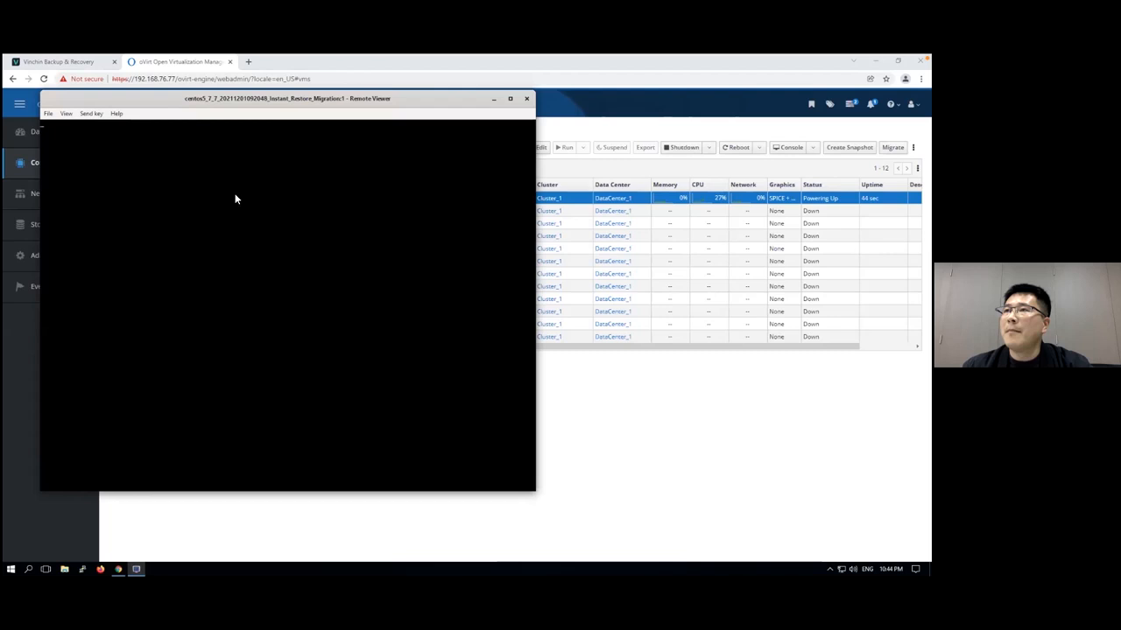
left_click_drag(160, 101, 218, 122)
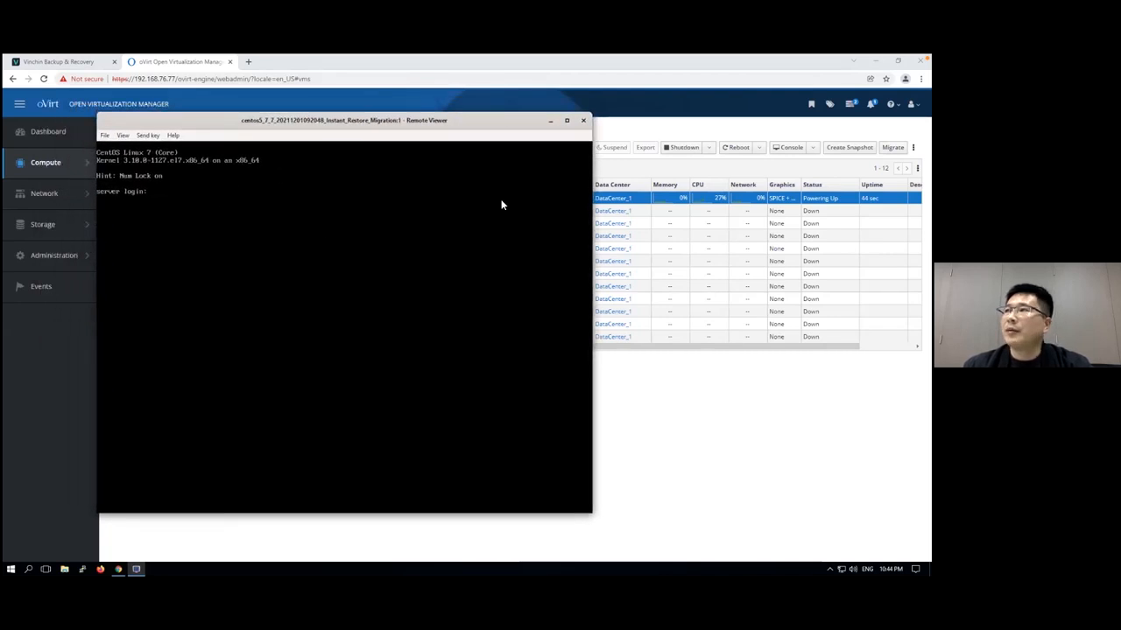
left_click(584, 122)
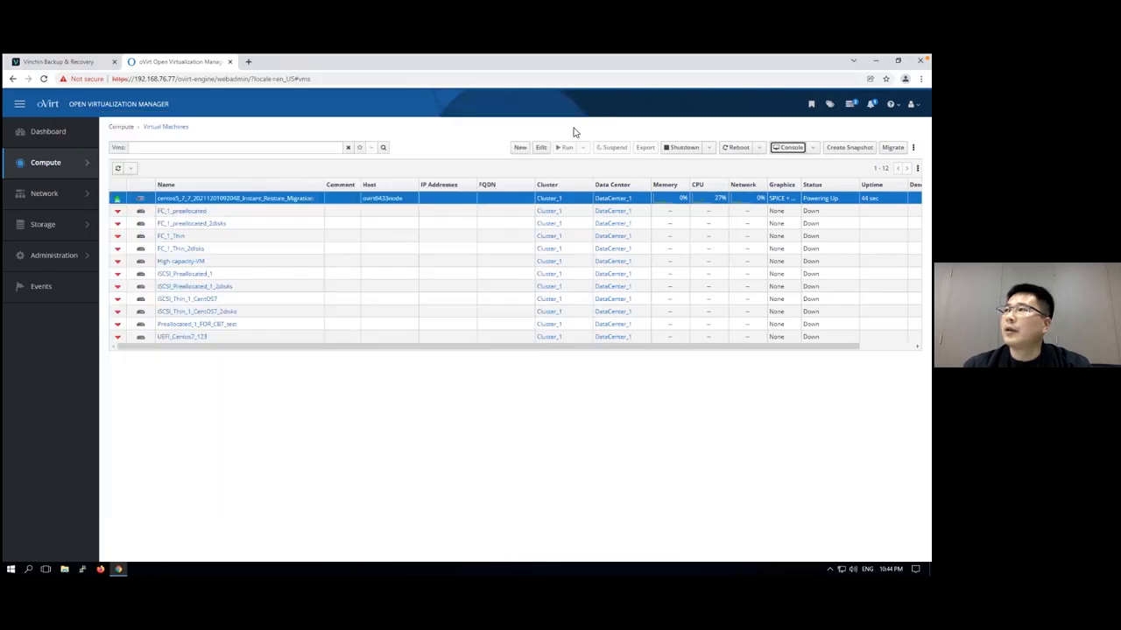
Check the status of the current jobs in Vinchin and open the database backup agent list
left_click(74, 62)
left_click(66, 192)
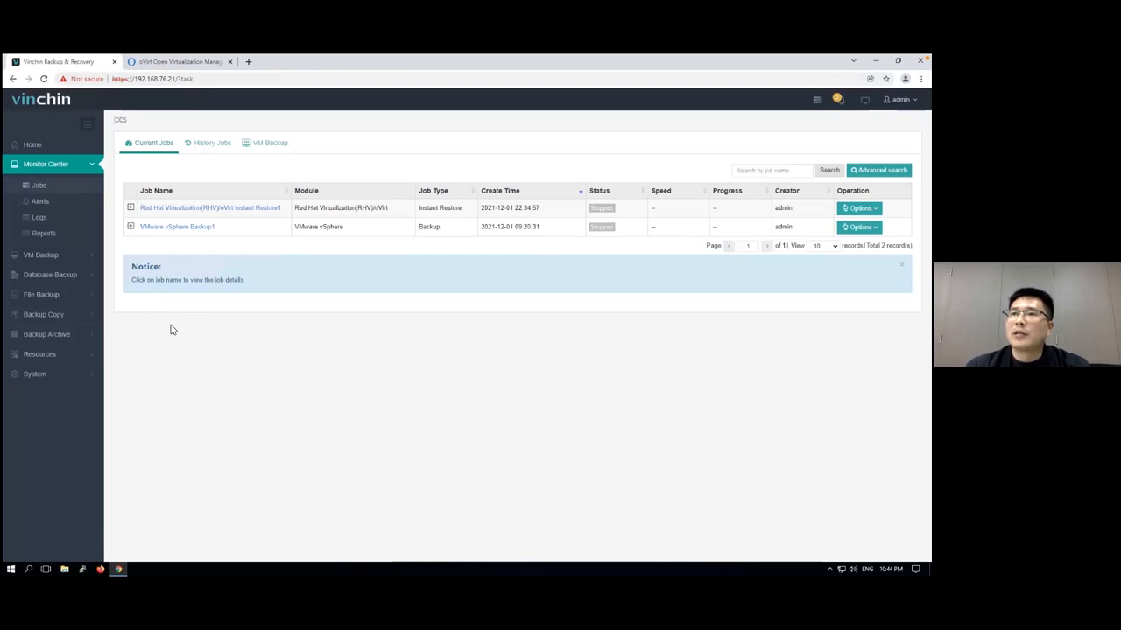
left_click(60, 277)
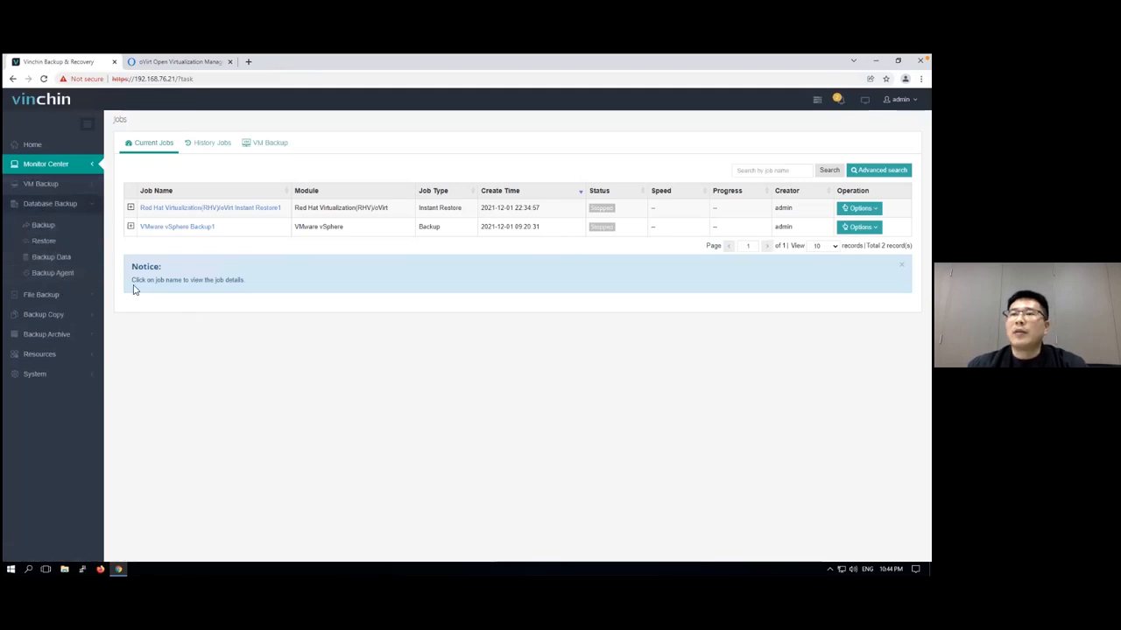
left_click(69, 276)
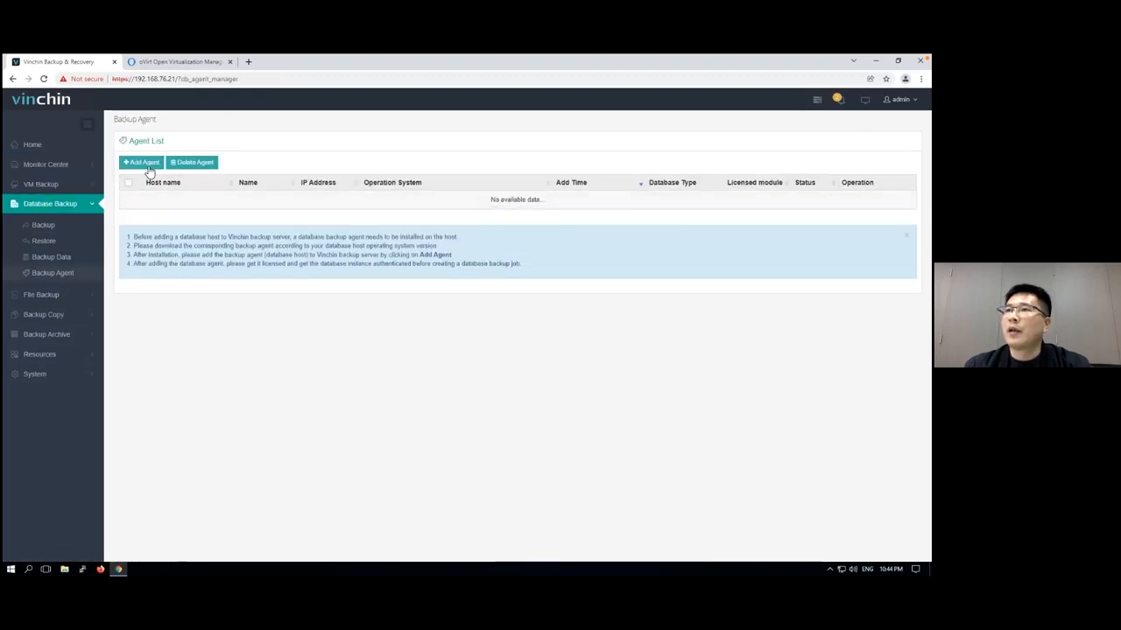
Add a database backup agent with IP address 192.168.69.10 and the name SQL Server, keeping the default ports
left_click(143, 162)
left_click(437, 251)
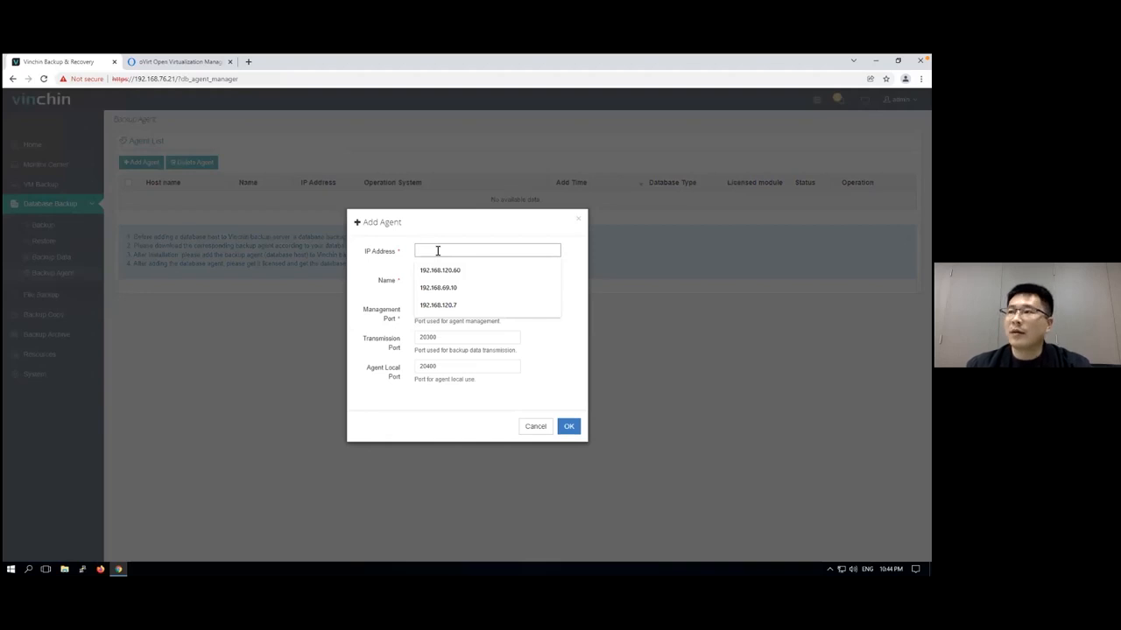
type("192.16")
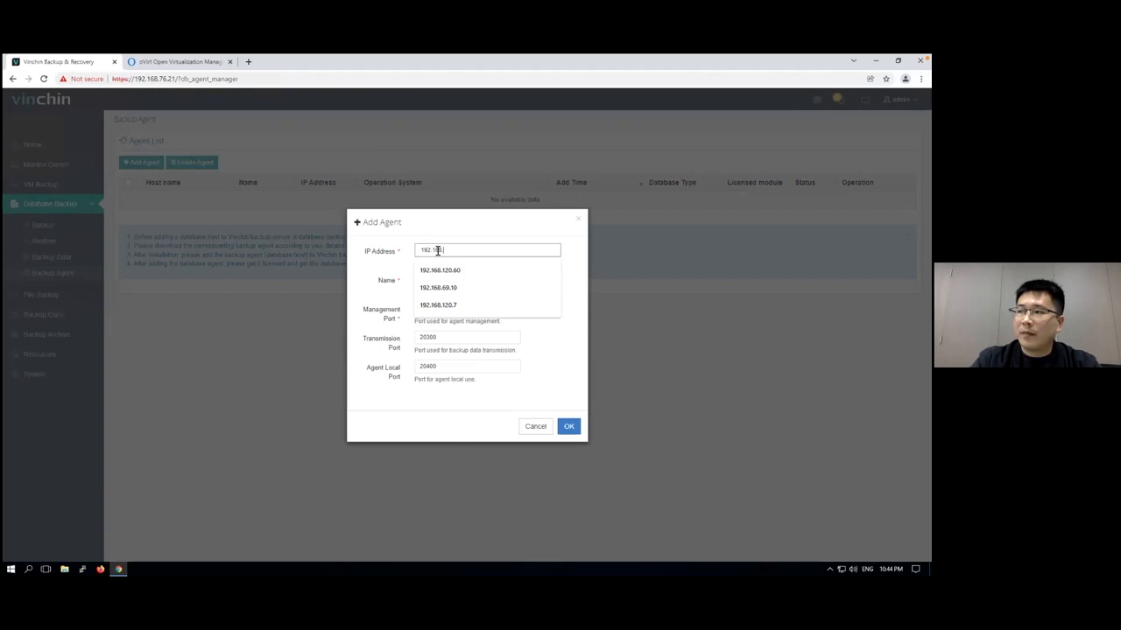
type("8.69.")
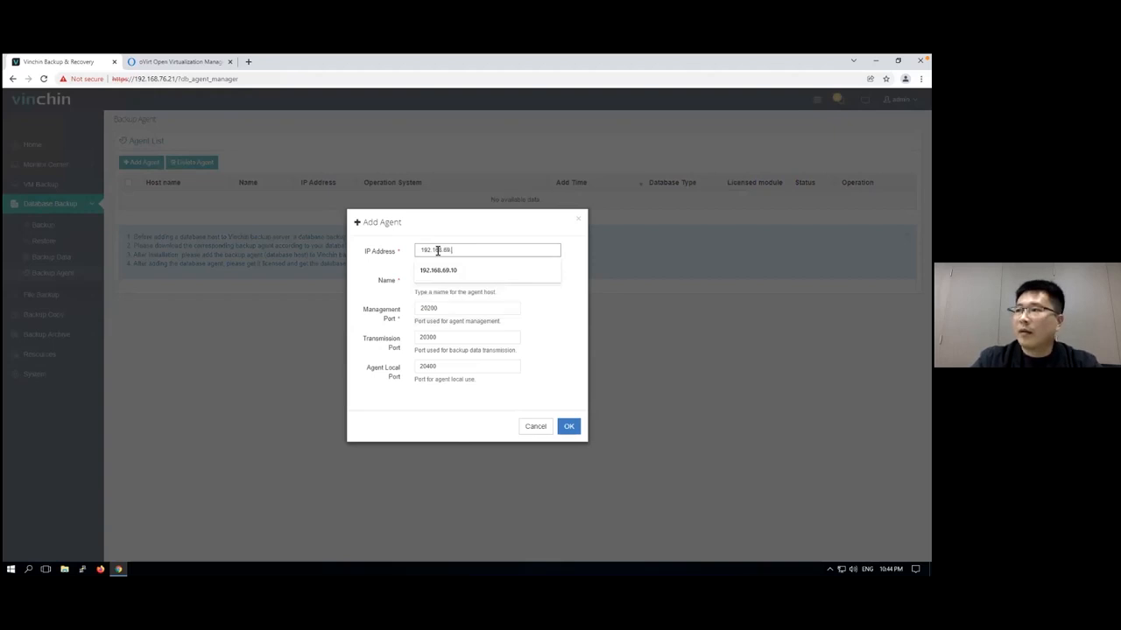
type("10")
left_click(458, 277)
left_click_drag(458, 277, 417, 282)
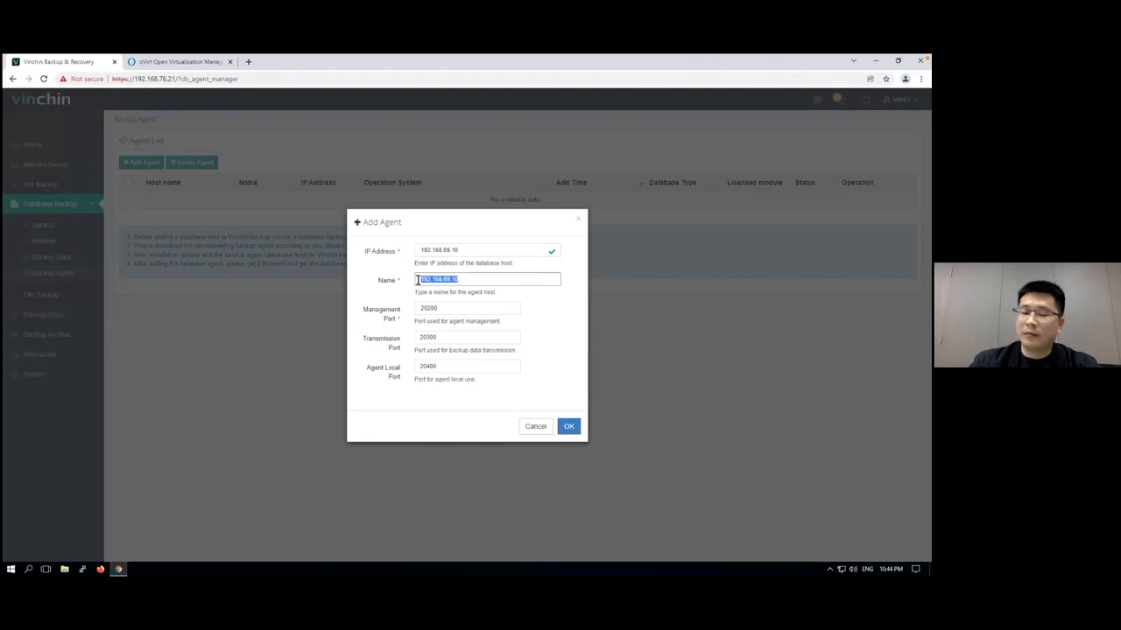
type("SQL Serve")
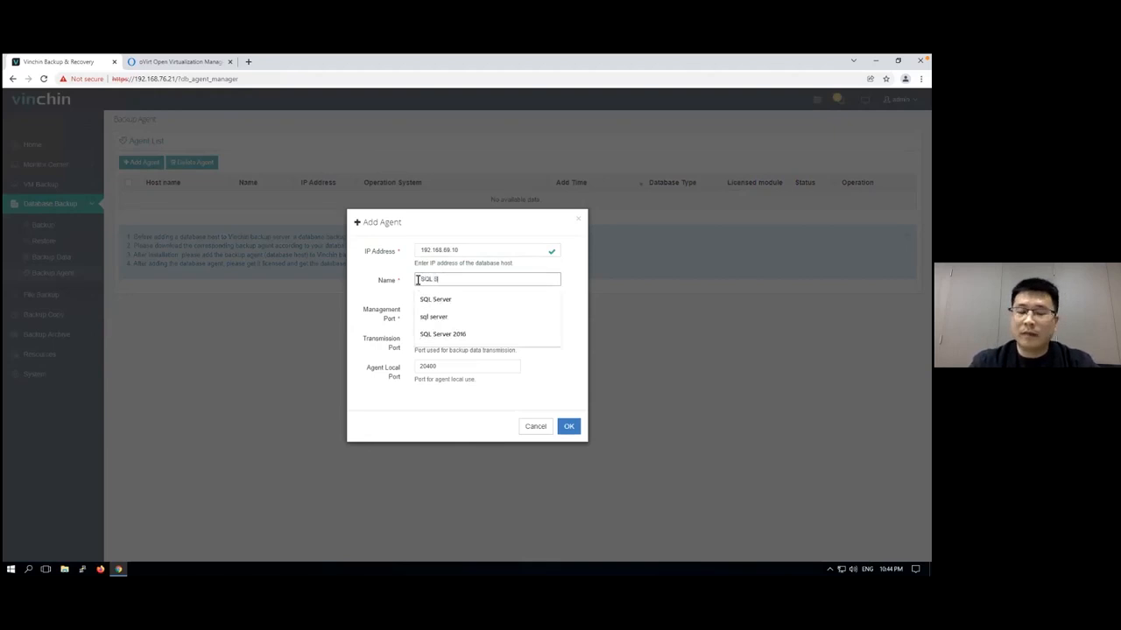
left_click(569, 426)
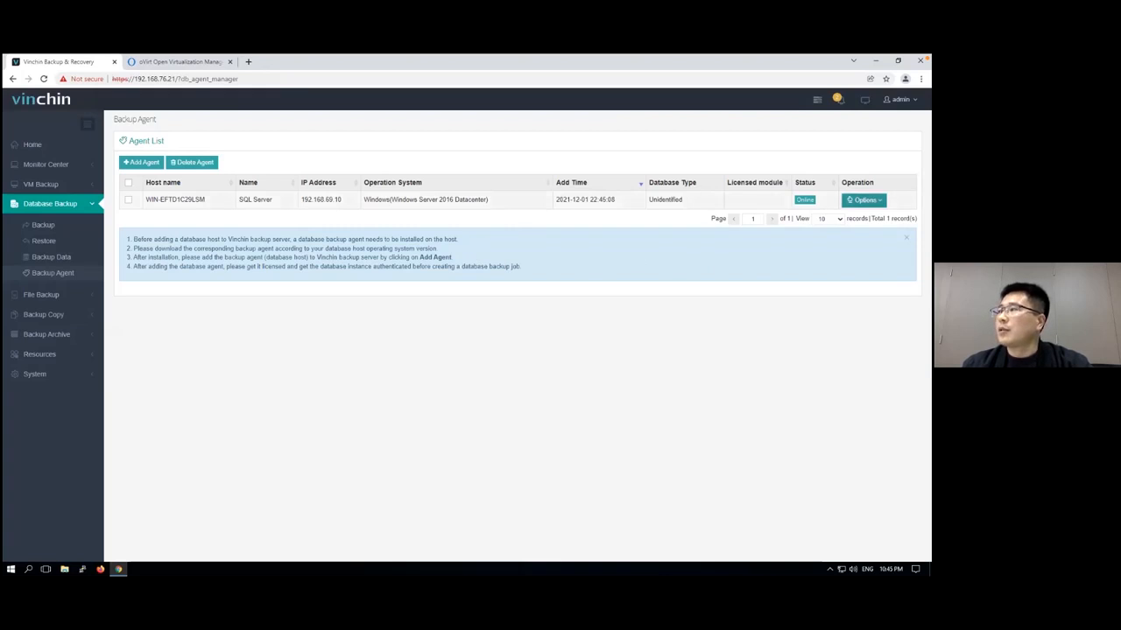
Assign a Database License to the SQL Server backup agent
left_click(865, 200)
left_click(869, 222)
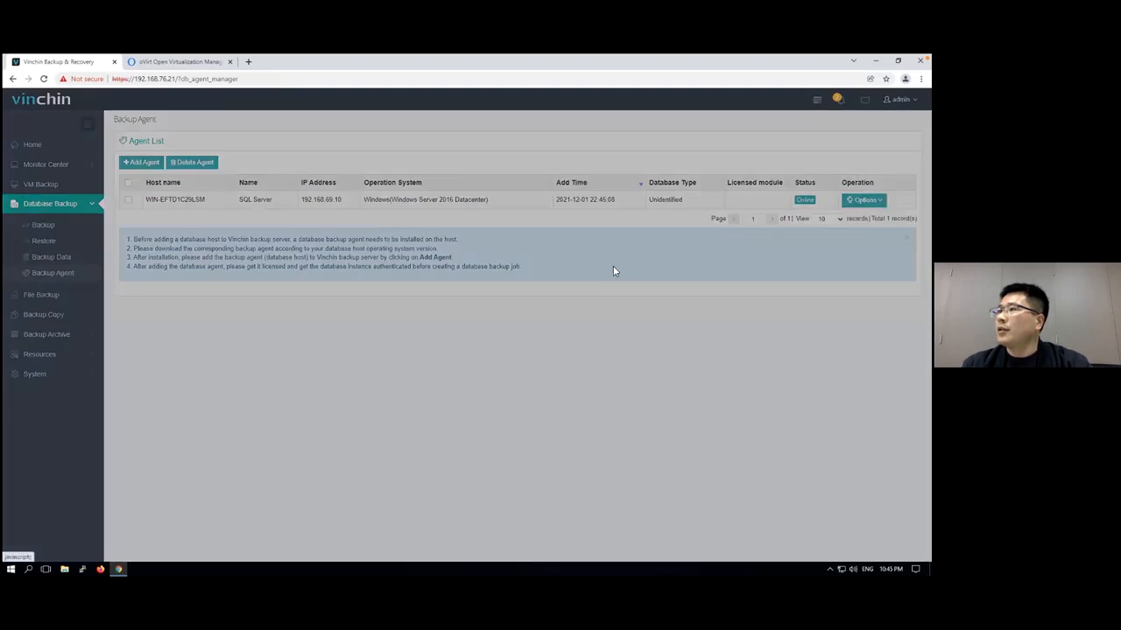
left_click(419, 338)
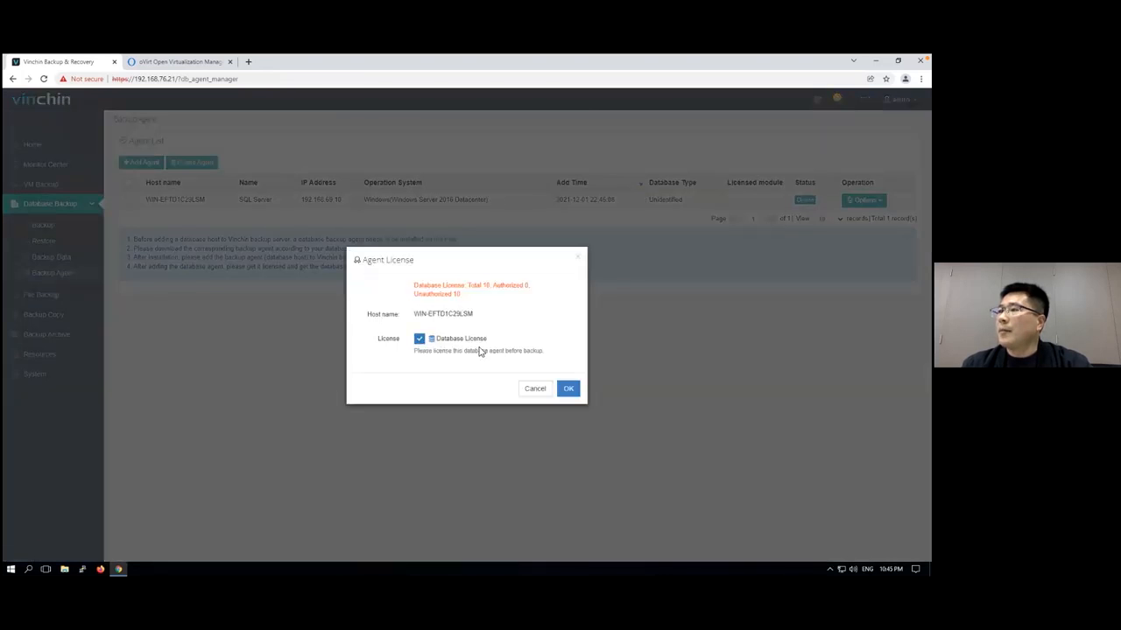
left_click(569, 389)
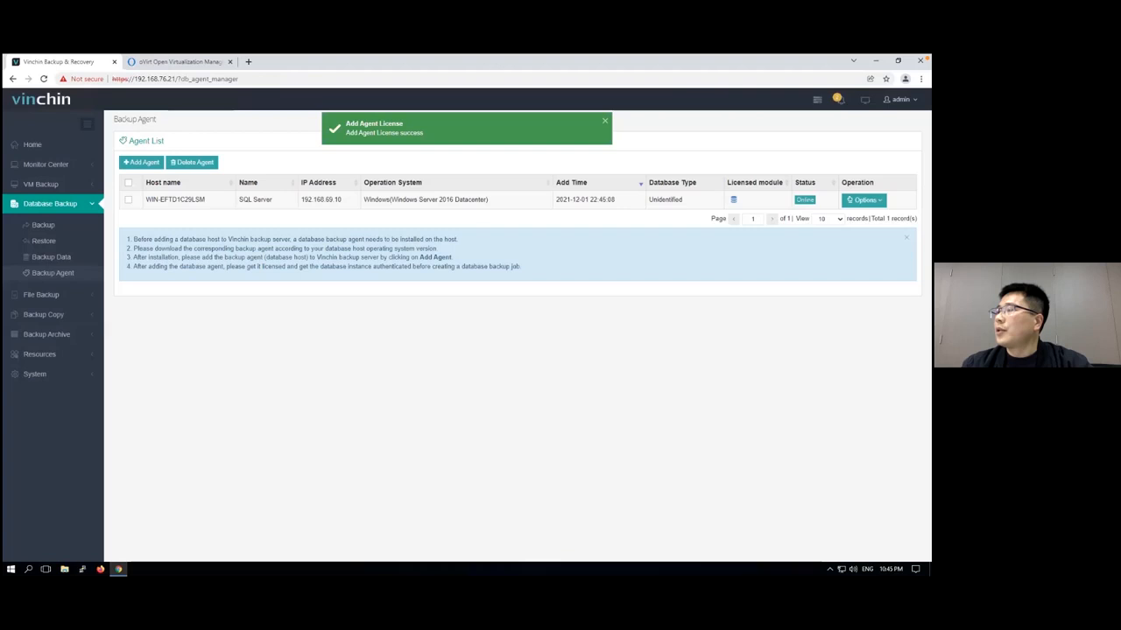
Authenticate the agent's MSSQLSERVER instance with SQL Server Authentication, entering username sa and the account password, and return to the agent list
left_click(864, 201)
left_click(873, 238)
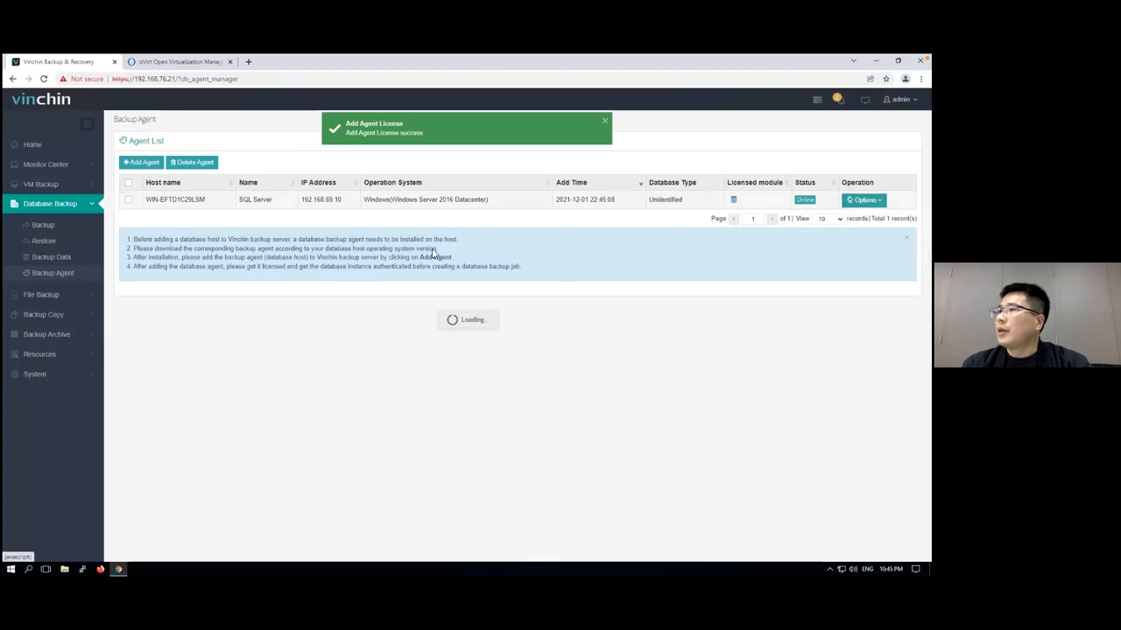
left_click(330, 267)
left_click(385, 322)
left_click(490, 266)
left_click(464, 286)
left_click(456, 283)
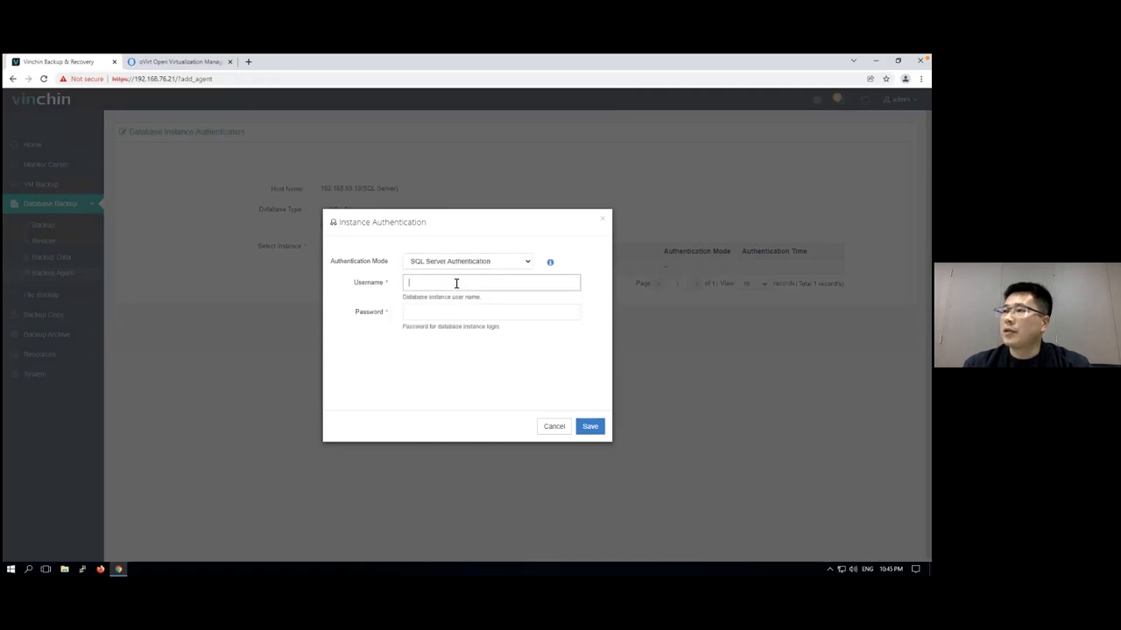
type("sa")
key("Tab")
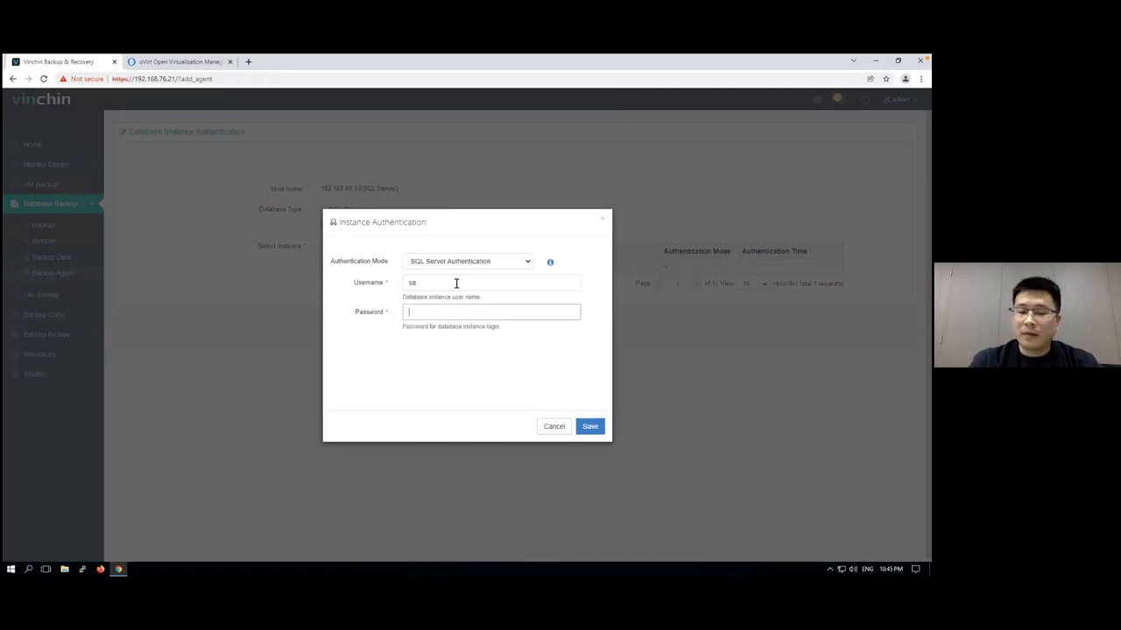
type("a")
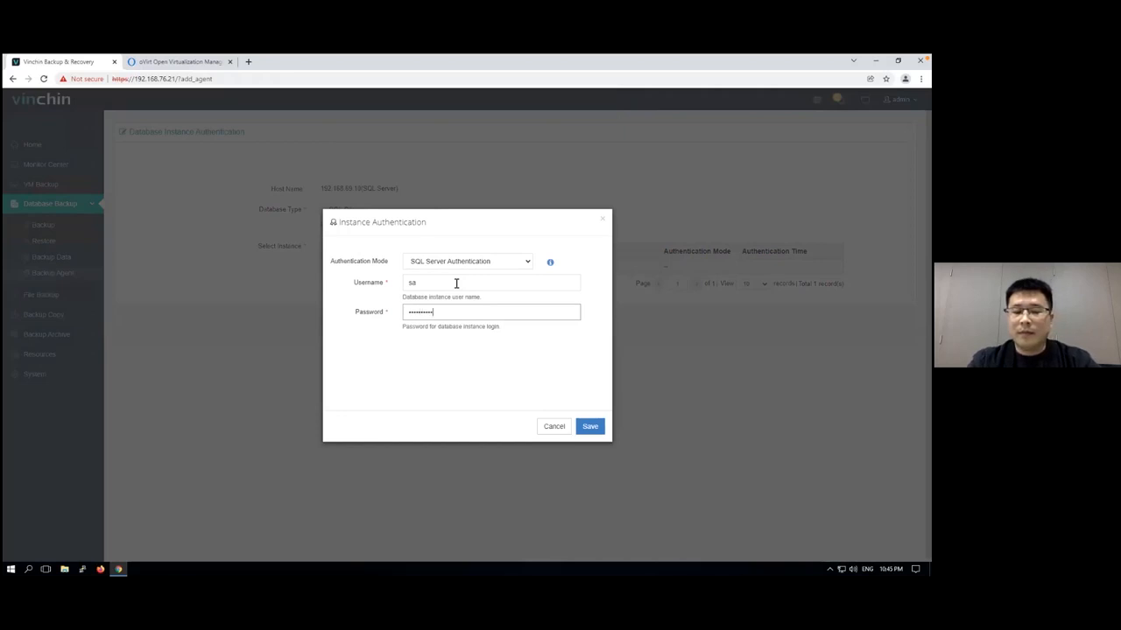
left_click(590, 427)
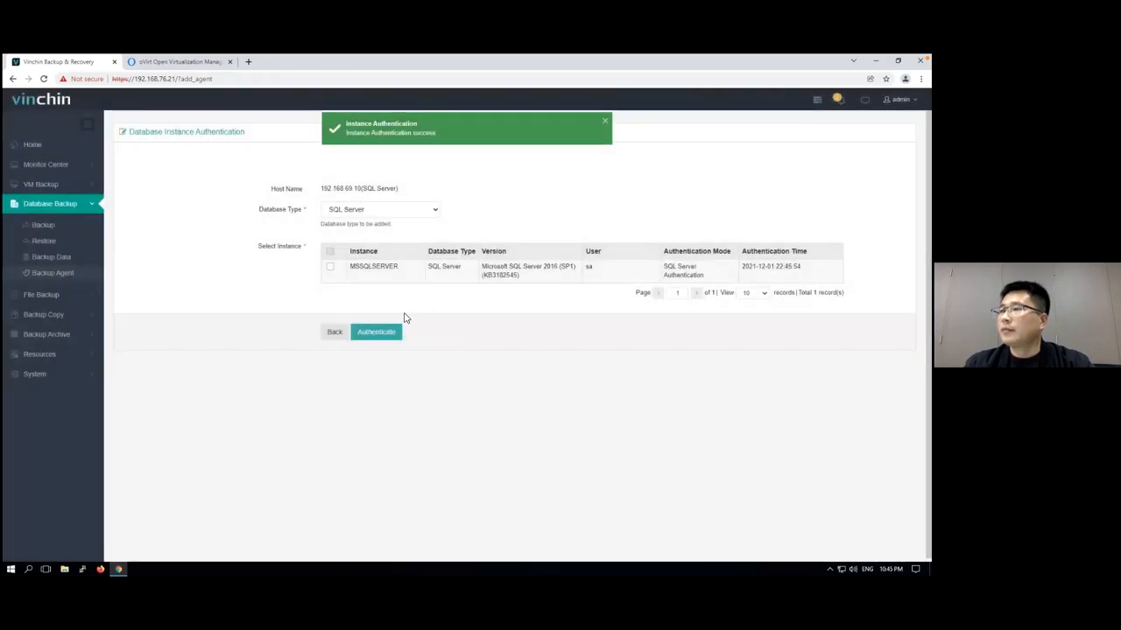
left_click(338, 333)
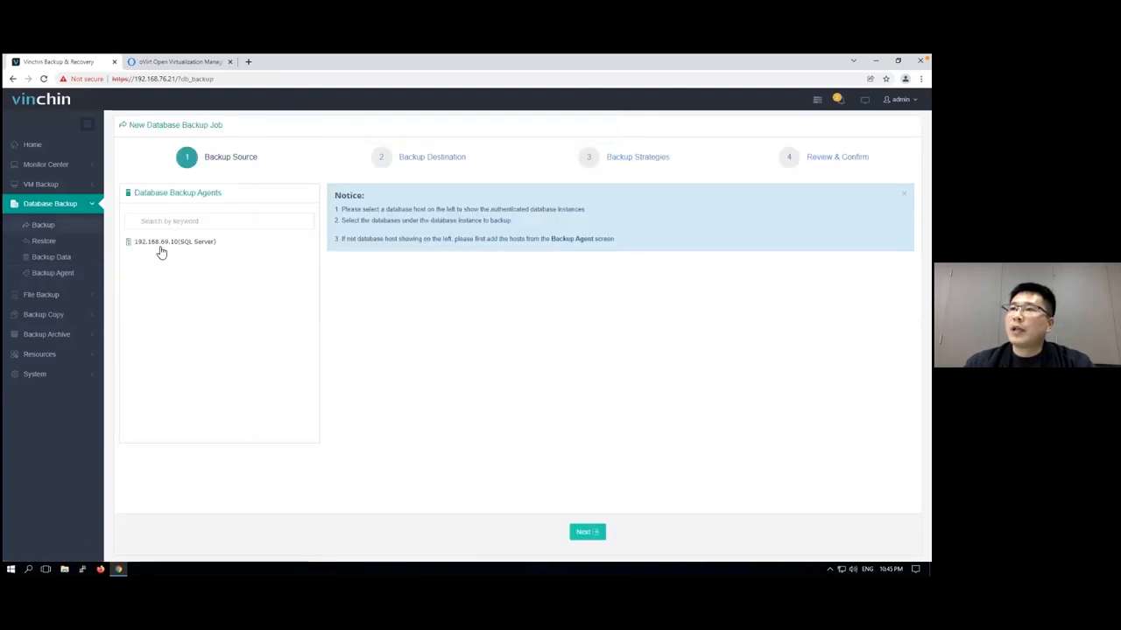
In a new database backup job, select testDB1 under MSSQLSERVER as the source and accept the default target node and storage
left_click(161, 244)
left_click(343, 227)
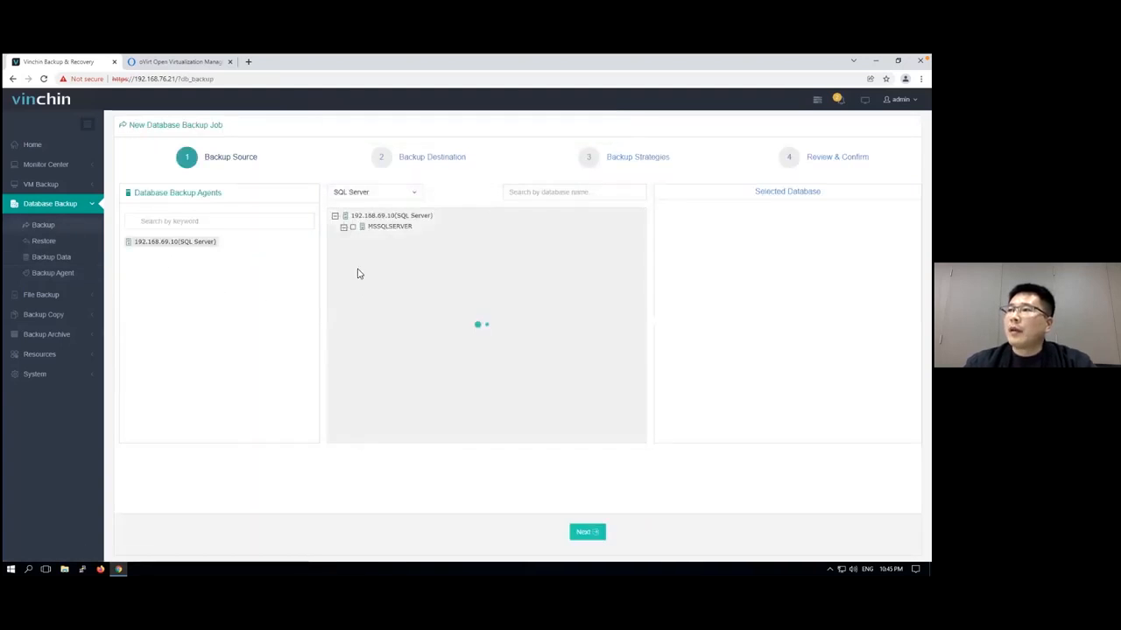
left_click(361, 324)
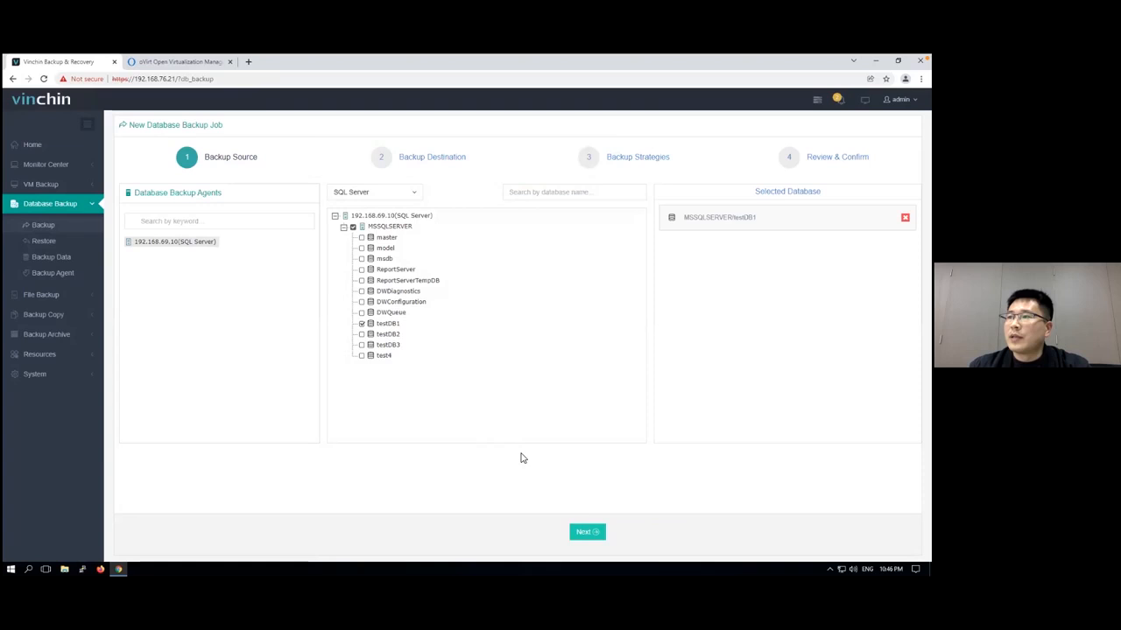
left_click(591, 532)
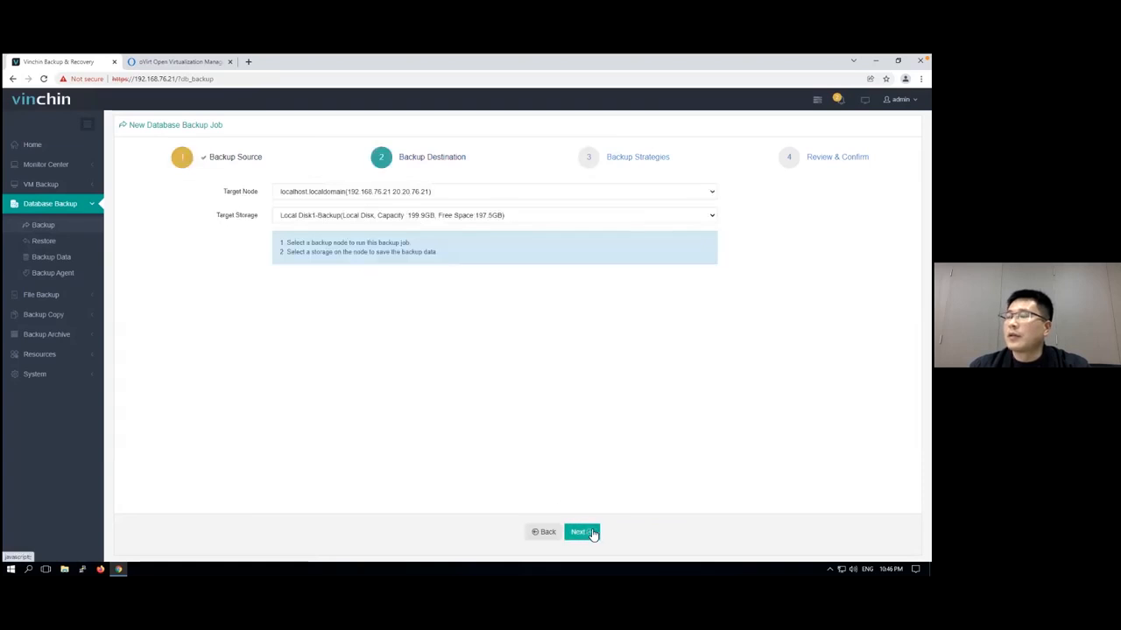
left_click(591, 532)
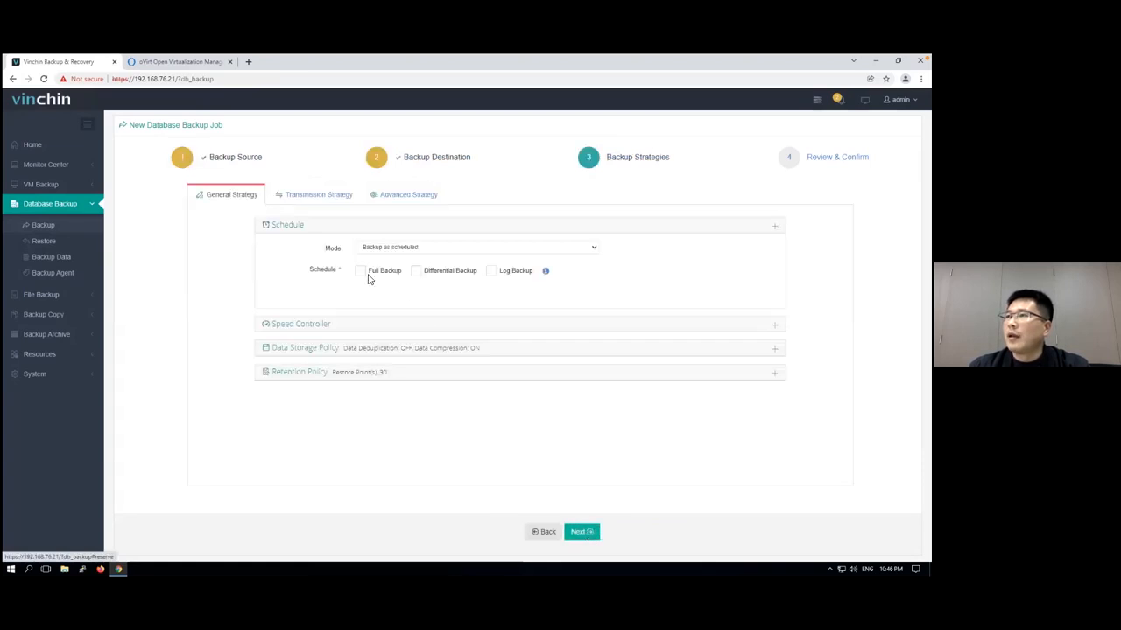
Enable full, differential and log backups in the job's schedule with their default times
left_click(360, 271)
left_click(416, 272)
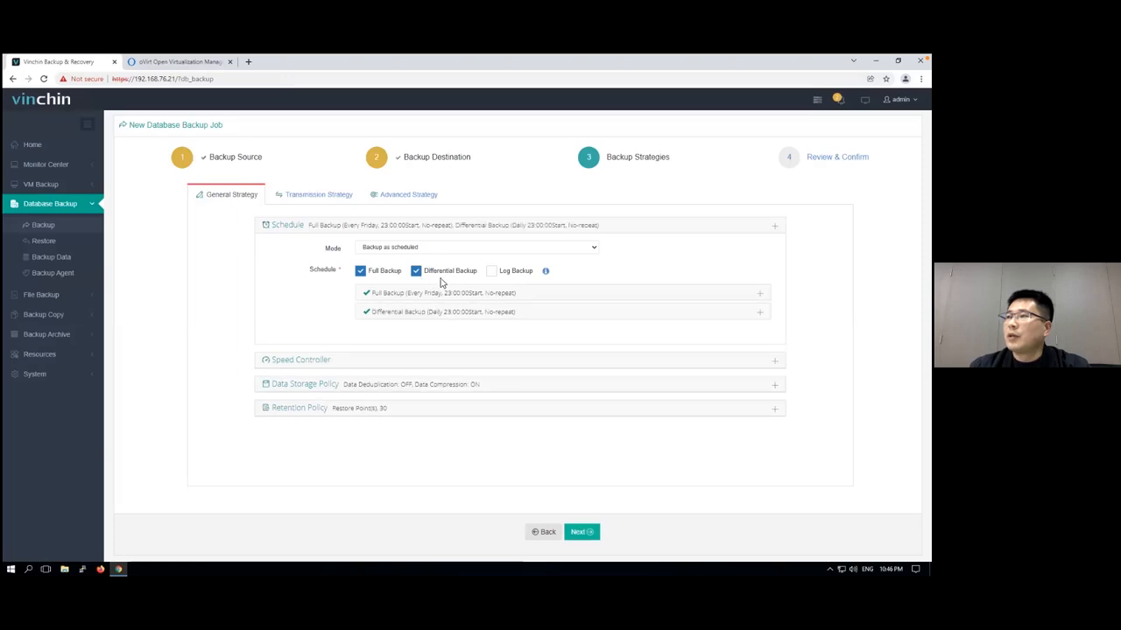
left_click(491, 272)
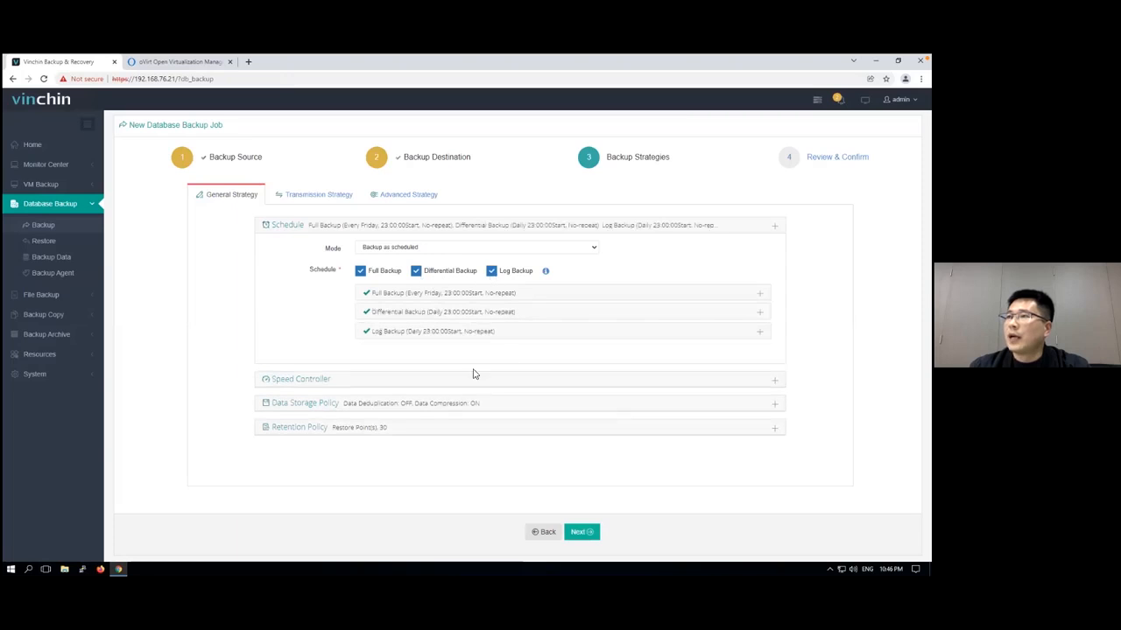
Review the job's data storage policy and the advanced options for database integrity check, SQL Server compression and page checksum
left_click(329, 406)
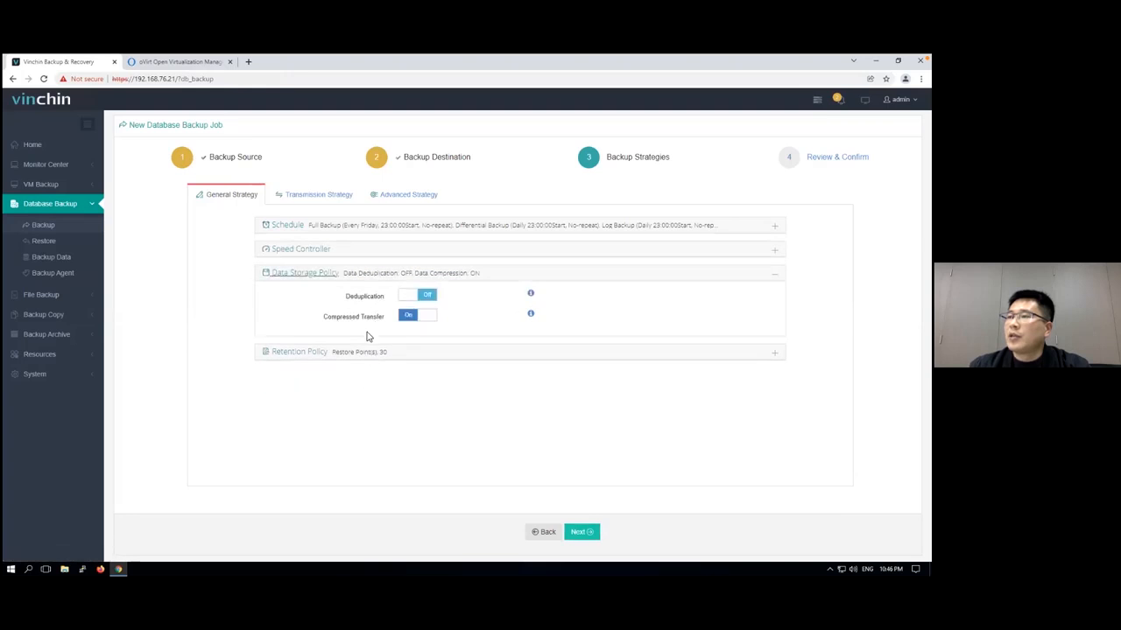
left_click(404, 200)
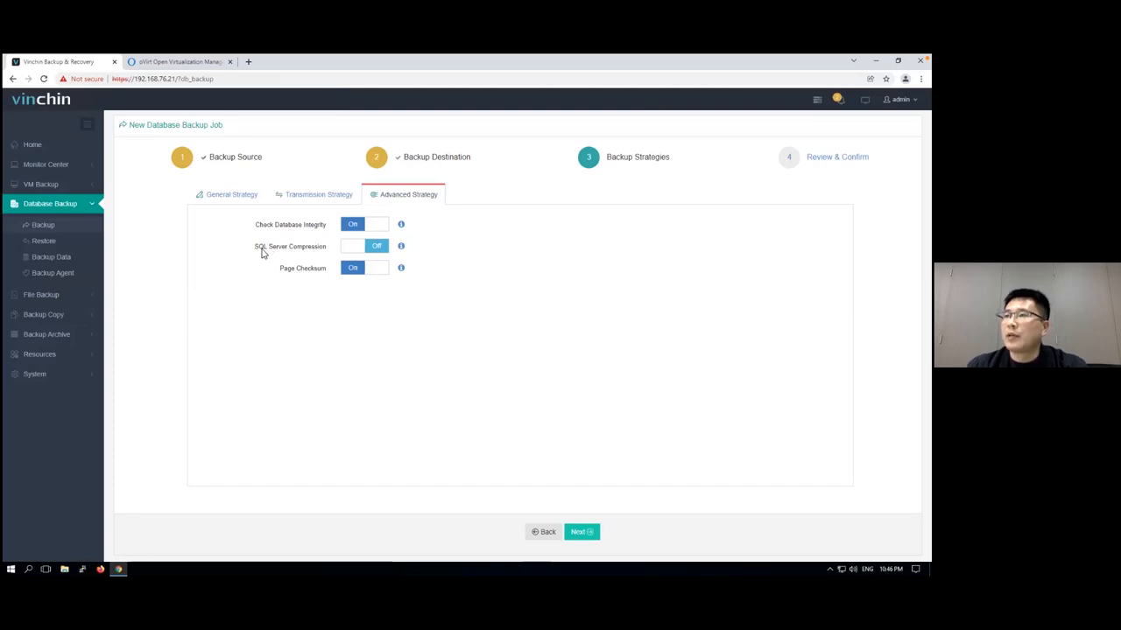
double_click(296, 252)
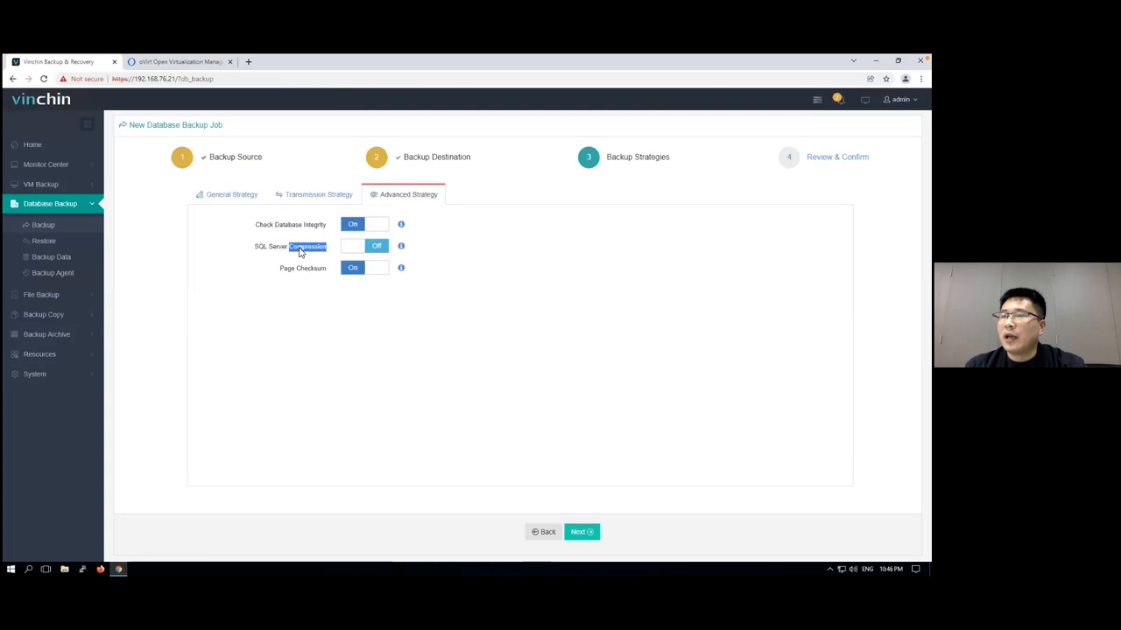
left_click(282, 253)
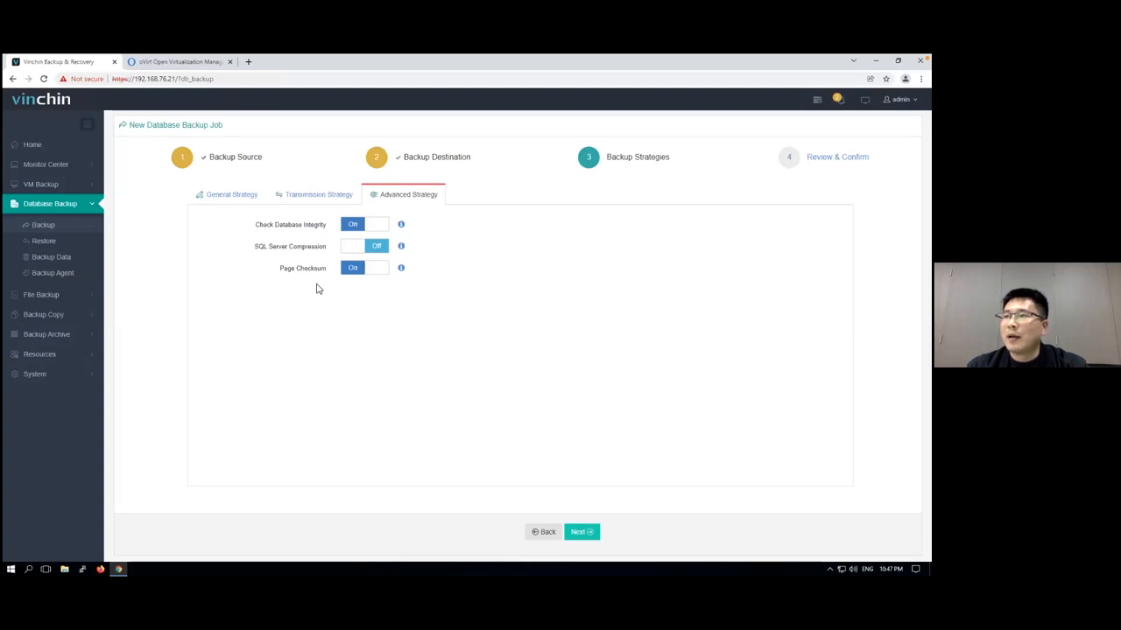
double_click(307, 267)
double_click(289, 271)
left_click(306, 275)
double_click(309, 274)
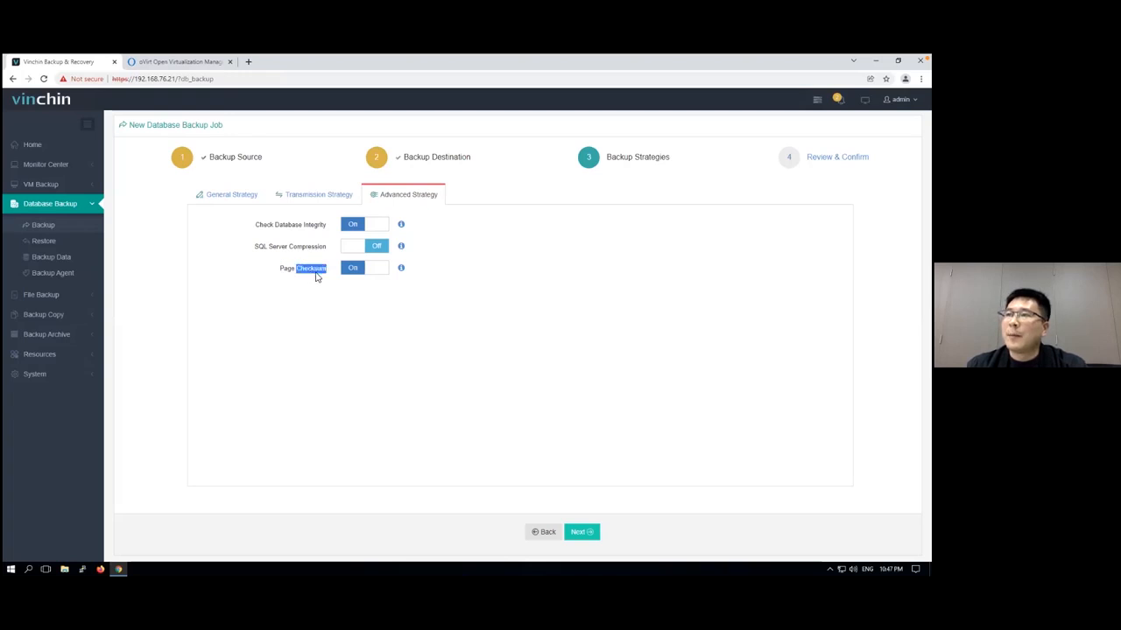
left_click(324, 291)
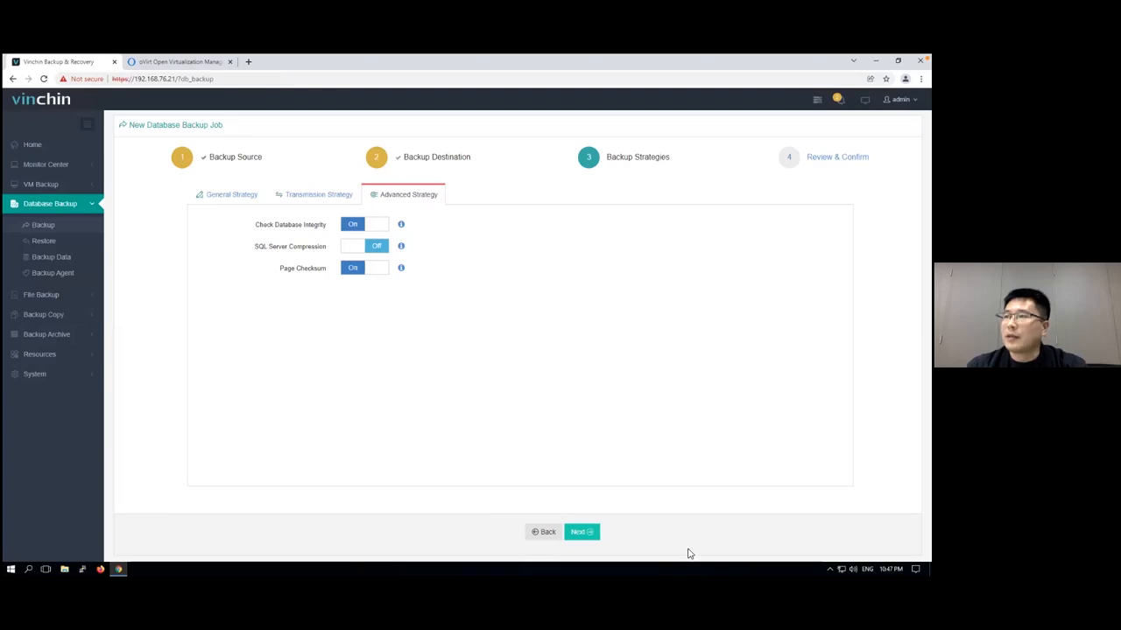
Submit the backup job under the default name Database Backup Job1 and start a full backup
left_click(581, 531)
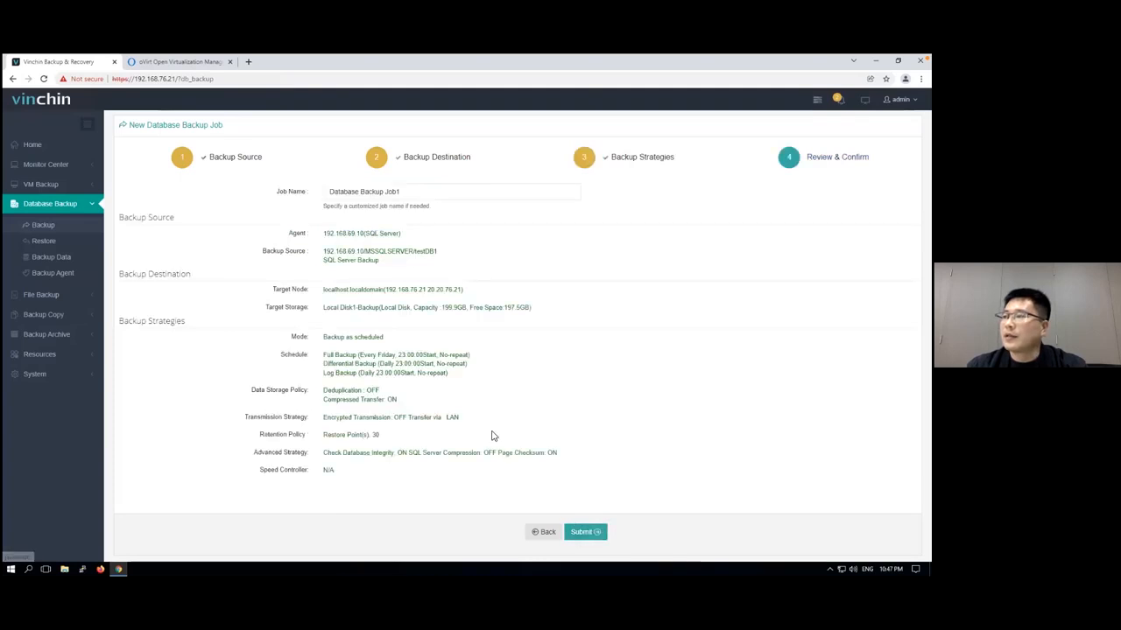
left_click(586, 532)
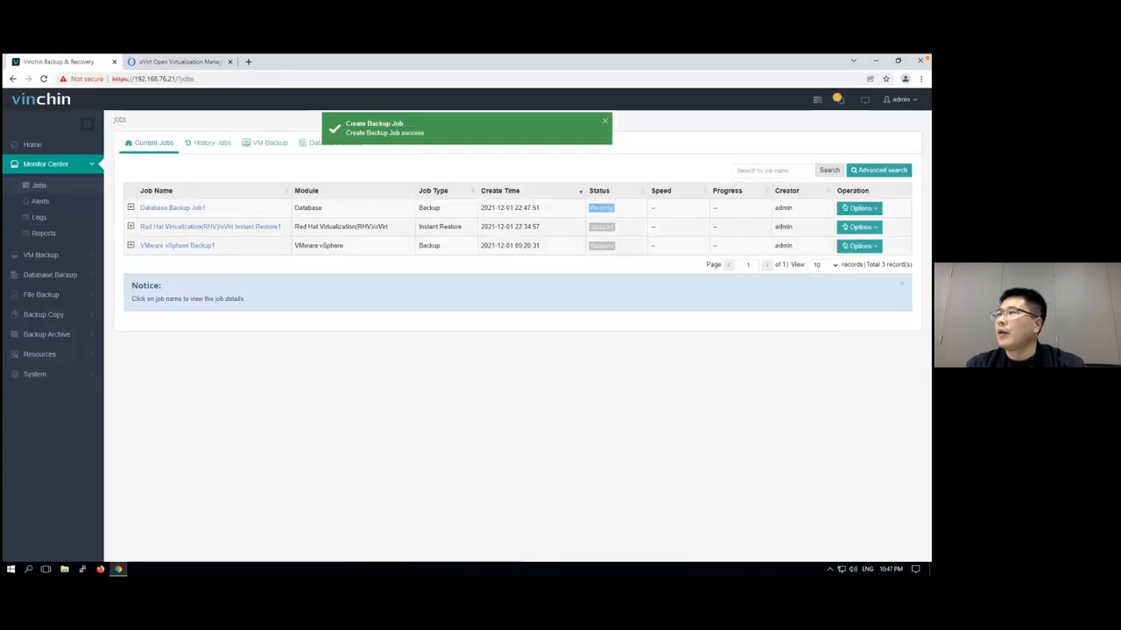
left_click(858, 207)
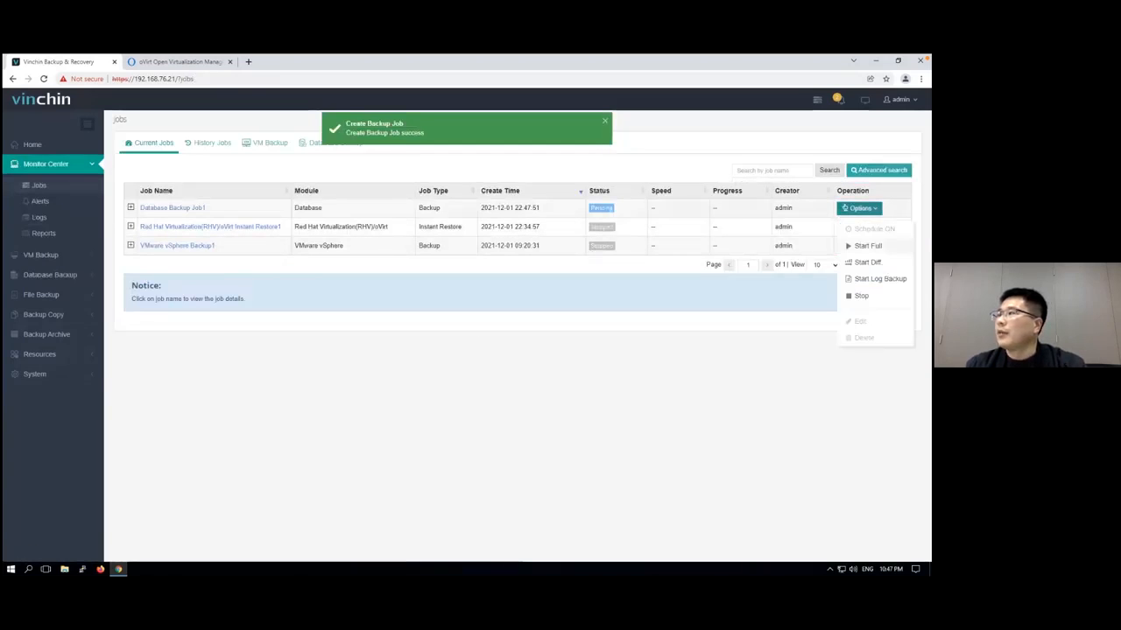
left_click(867, 246)
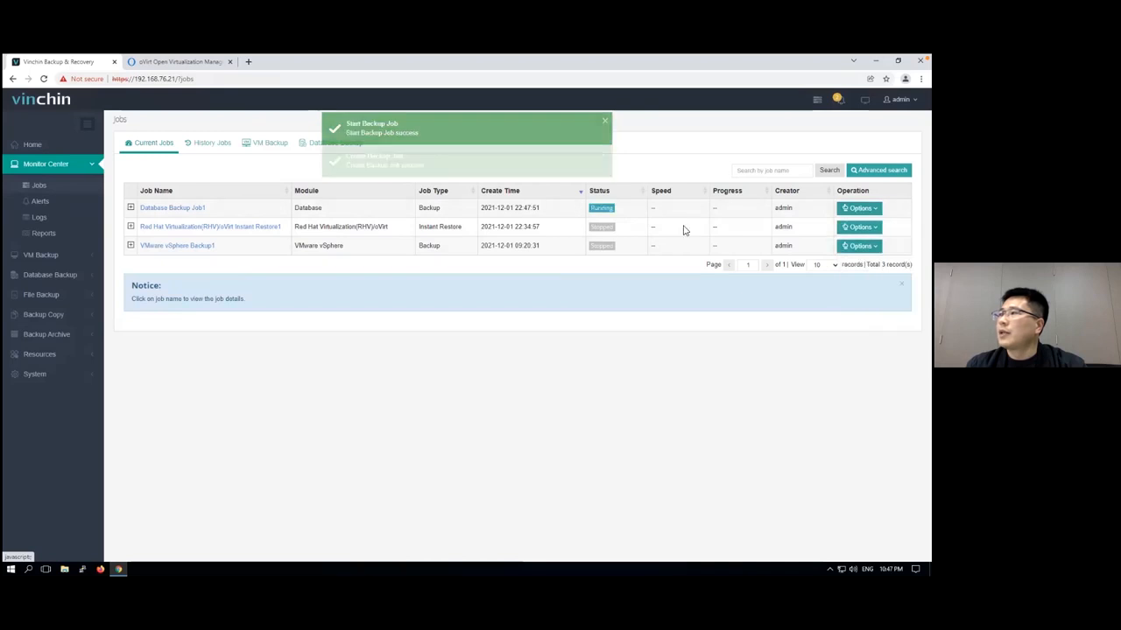
View the run log and history of Database Backup Job1 and start a log backup
left_click(188, 211)
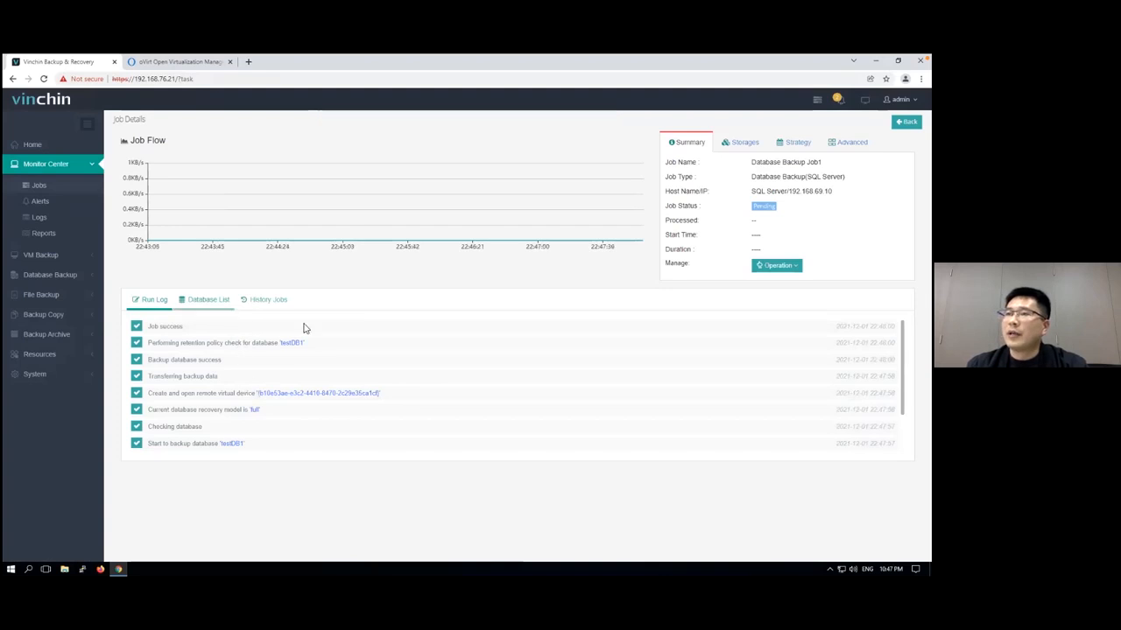
left_click(279, 309)
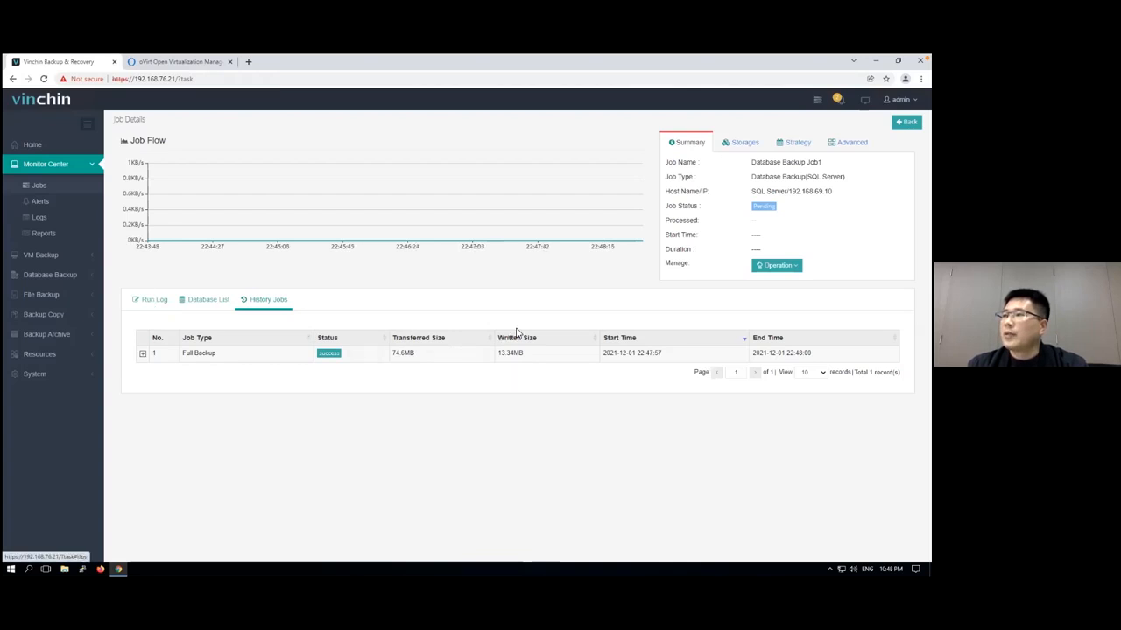
left_click(776, 266)
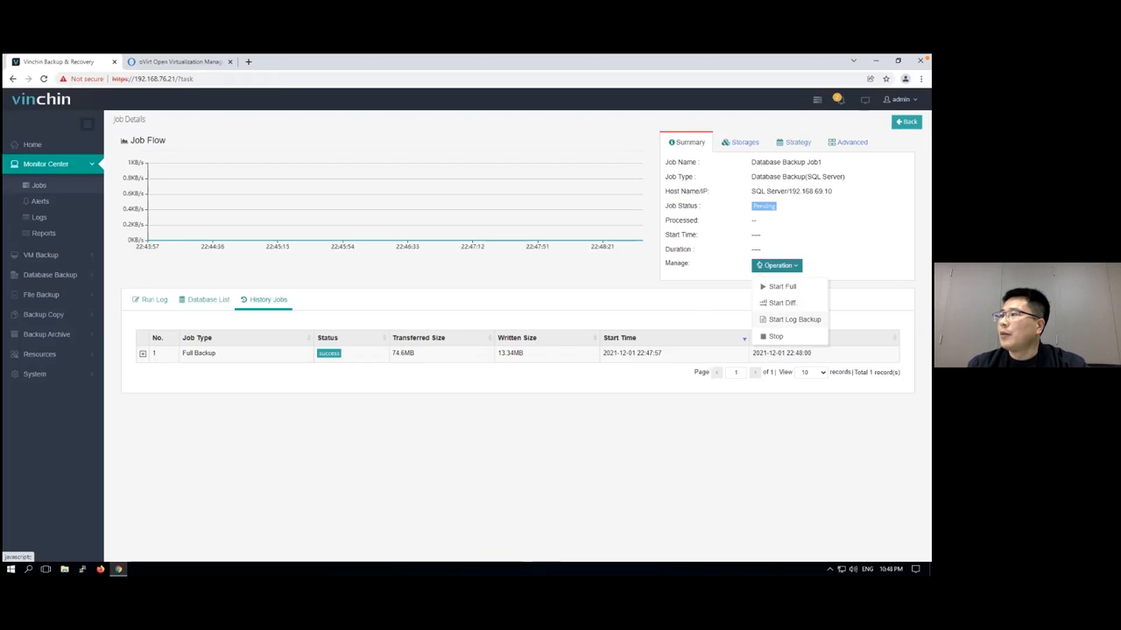
left_click(792, 319)
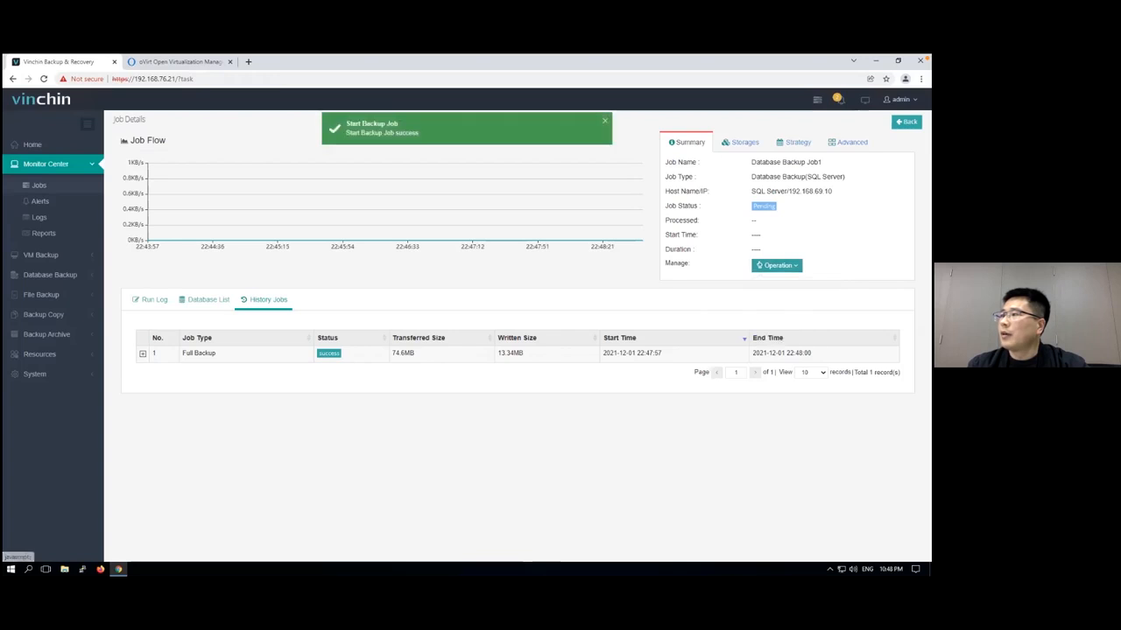
Review the run log and job history for the log backup
left_click(156, 300)
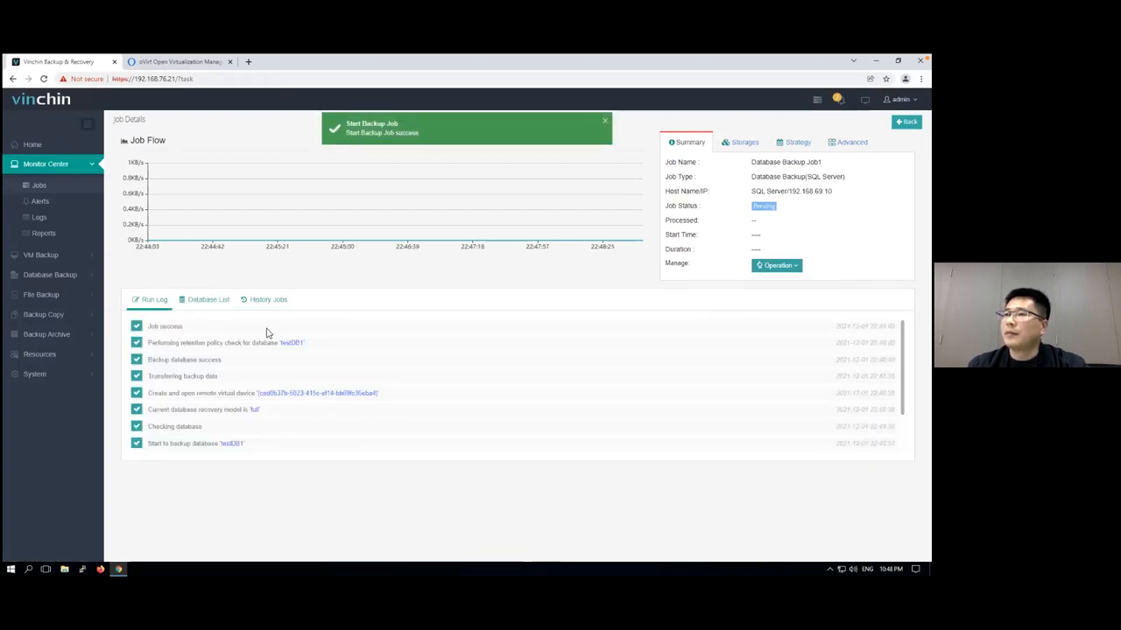
left_click(268, 302)
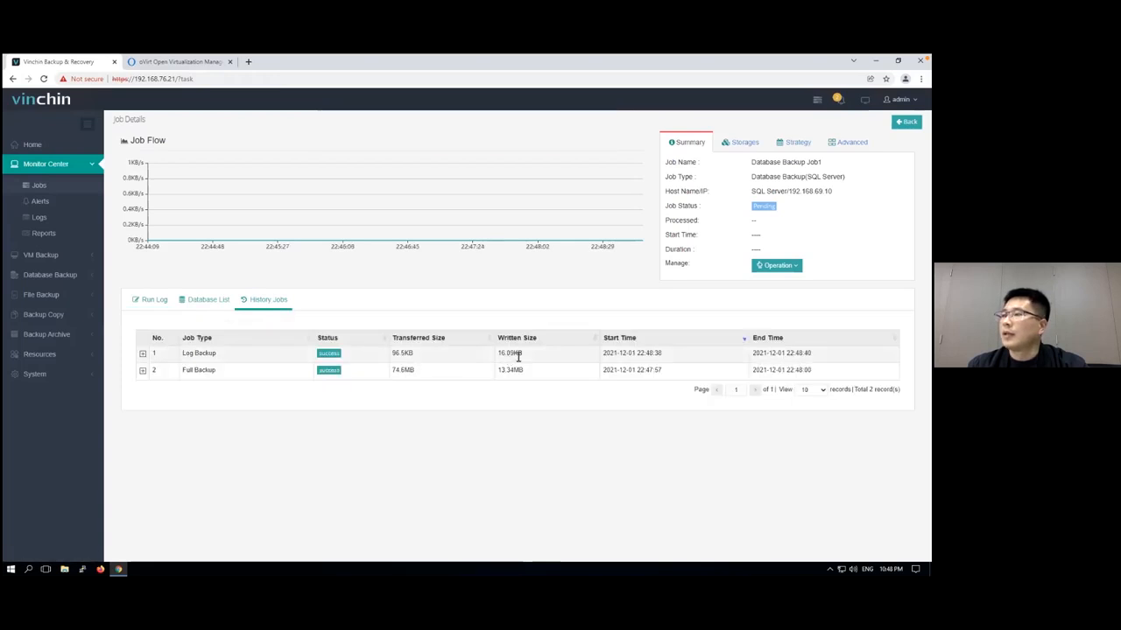
left_click(58, 277)
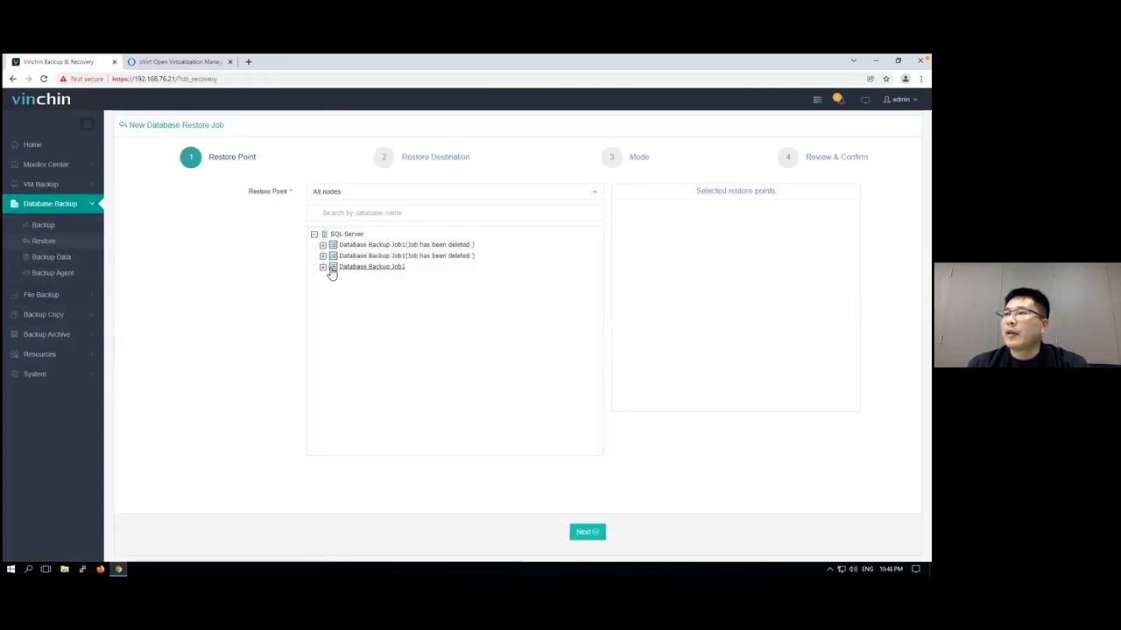
left_click(323, 267)
left_click(331, 278)
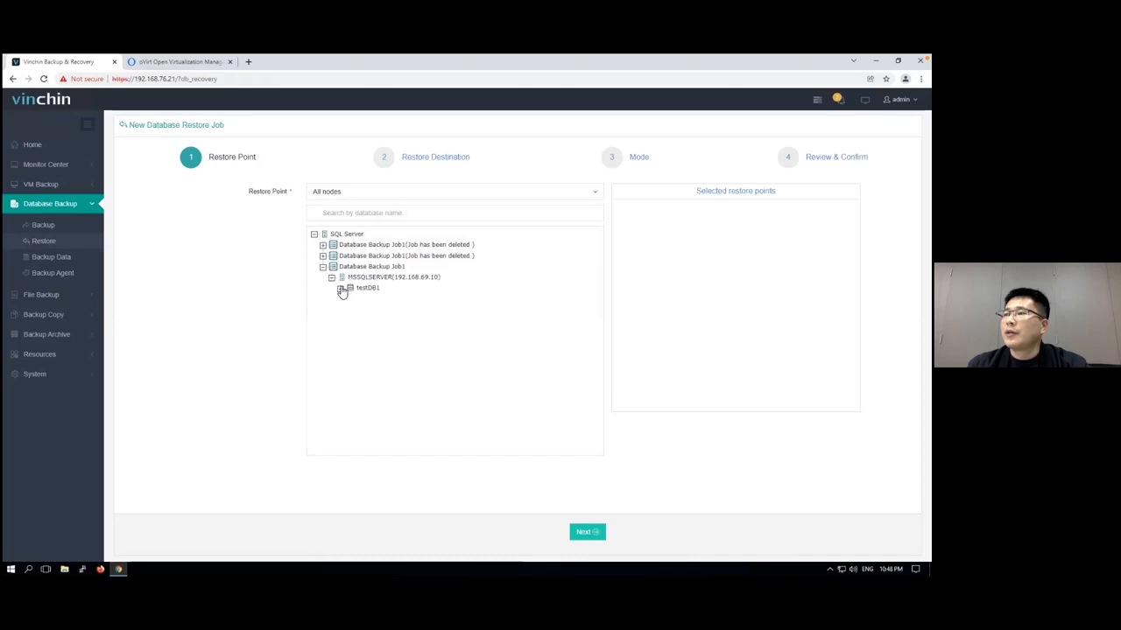
left_click(341, 288)
left_click(348, 298)
left_click(367, 309)
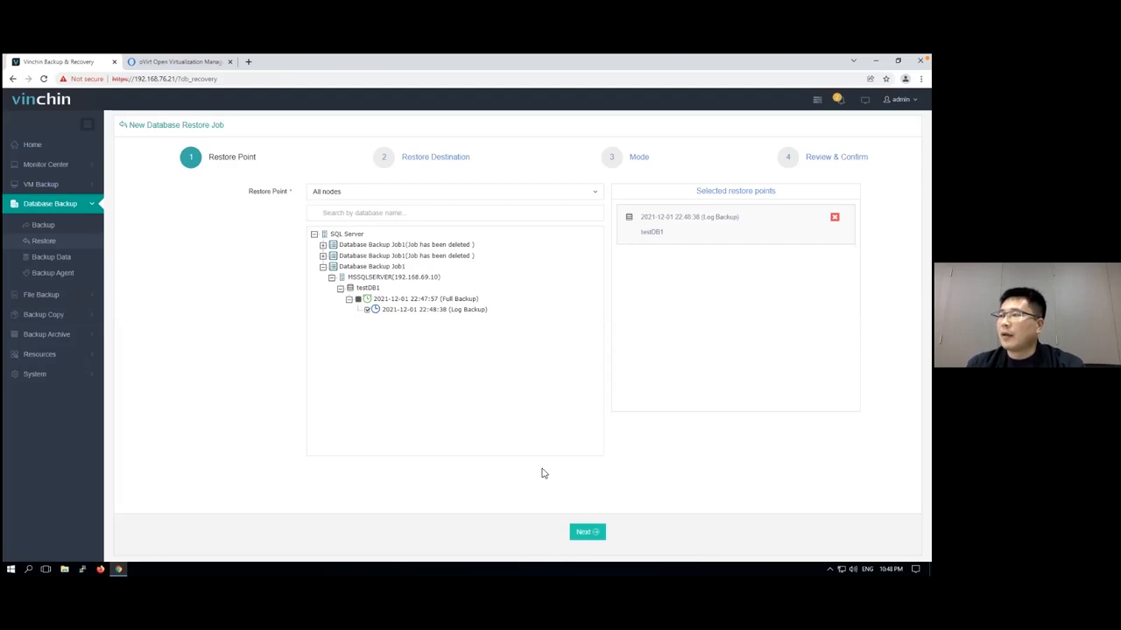
Set the restore destination to the MSSQLSERVER instance on host 192.168.69.10
left_click(586, 531)
left_click(298, 192)
left_click(316, 203)
left_click(581, 532)
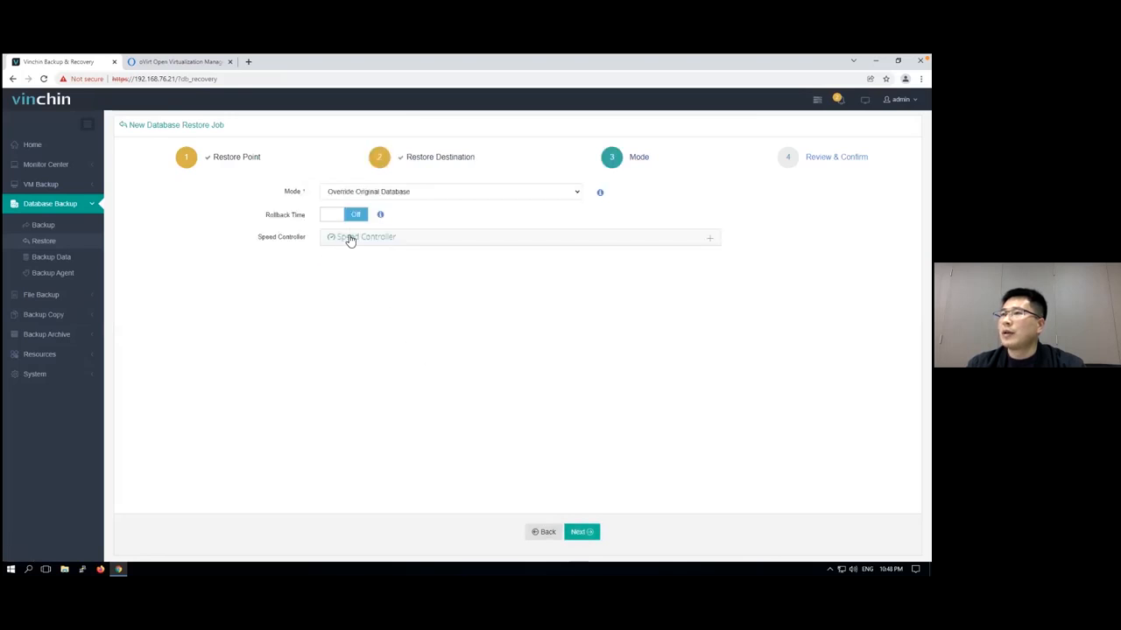
left_click(353, 220)
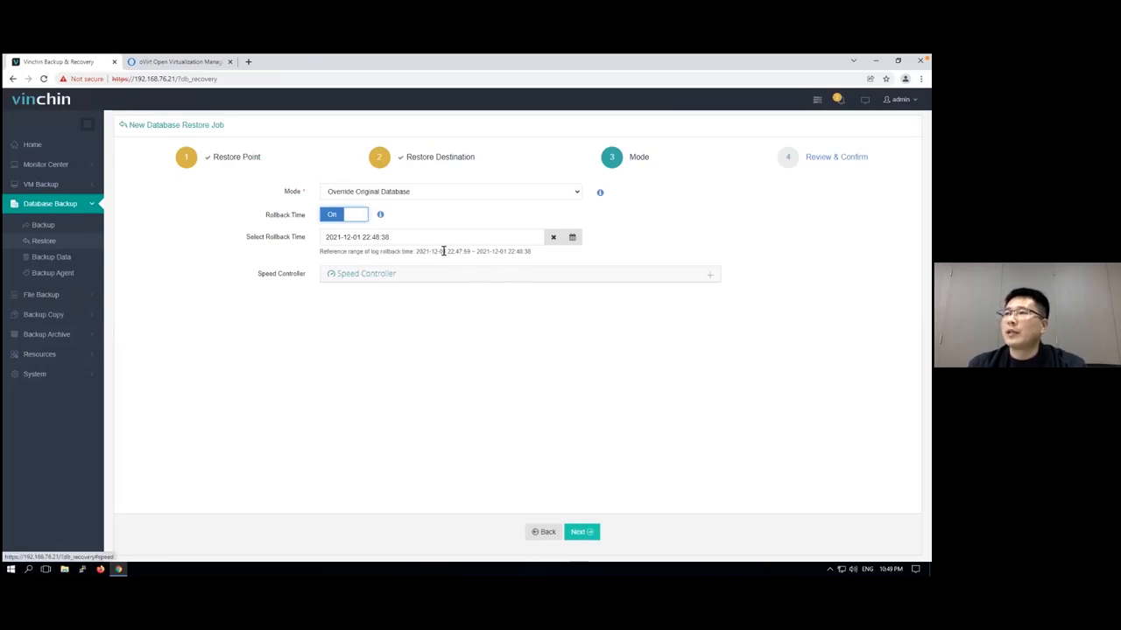
left_click(579, 532)
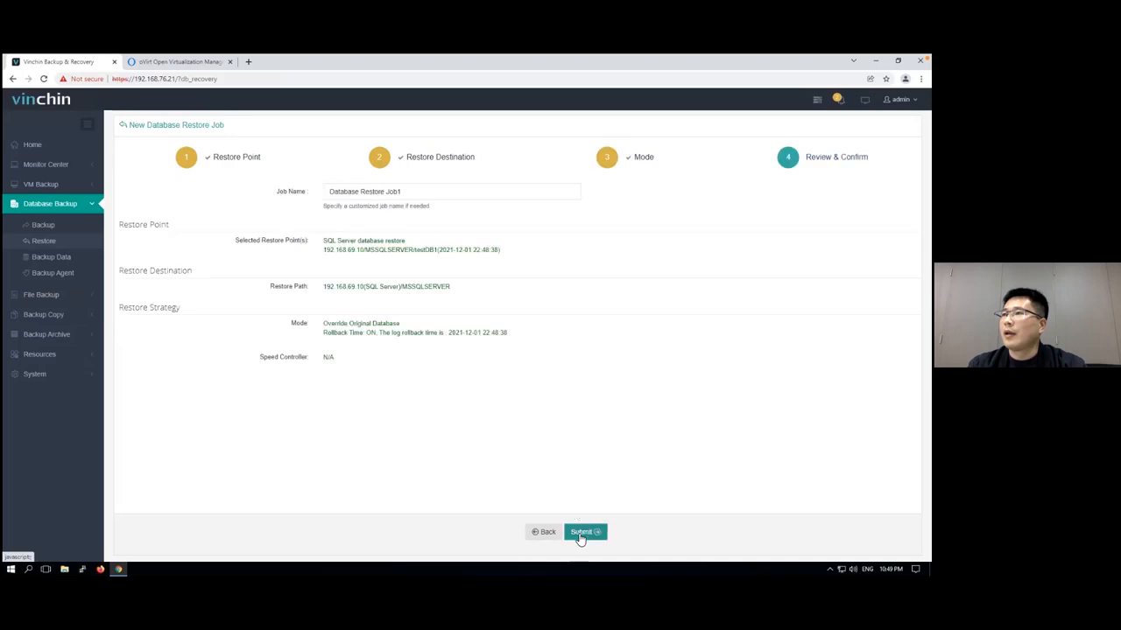
left_click(580, 536)
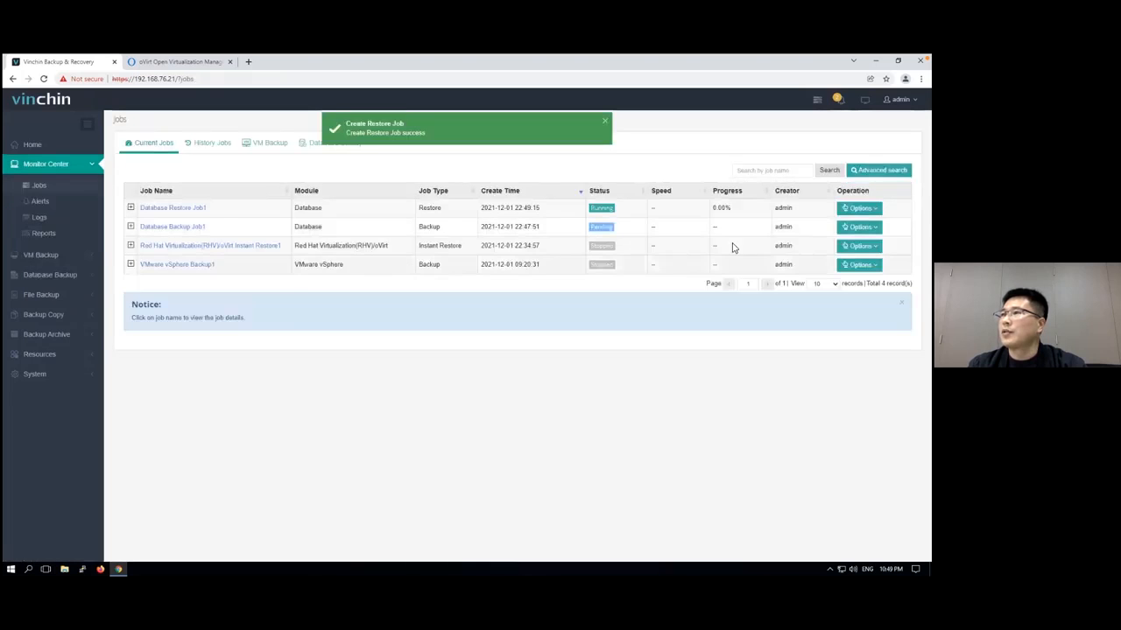
View the details and run log of Database Restore Job1
left_click(199, 210)
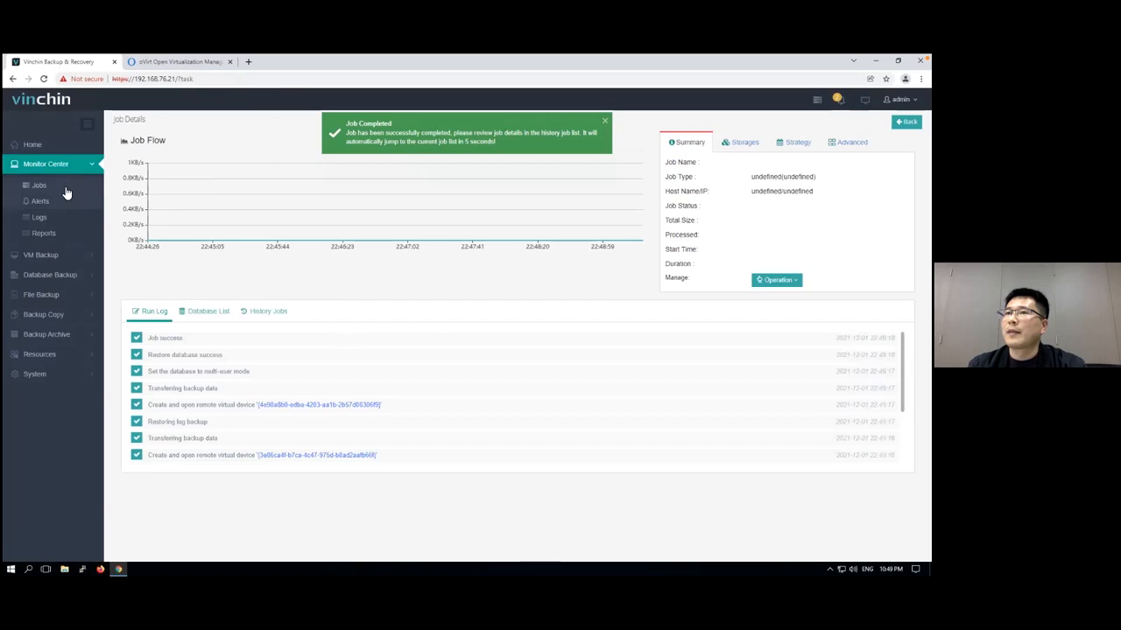
left_click(160, 318)
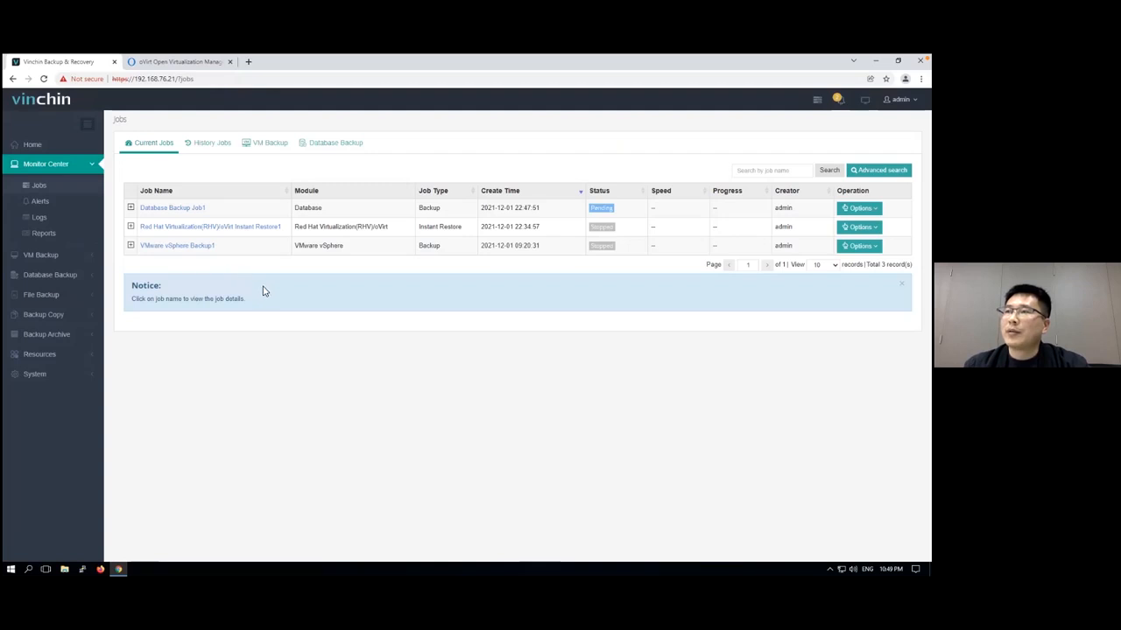
Delete the existing tenant vinchin1, confirming the deletion with the login password
left_click(41, 377)
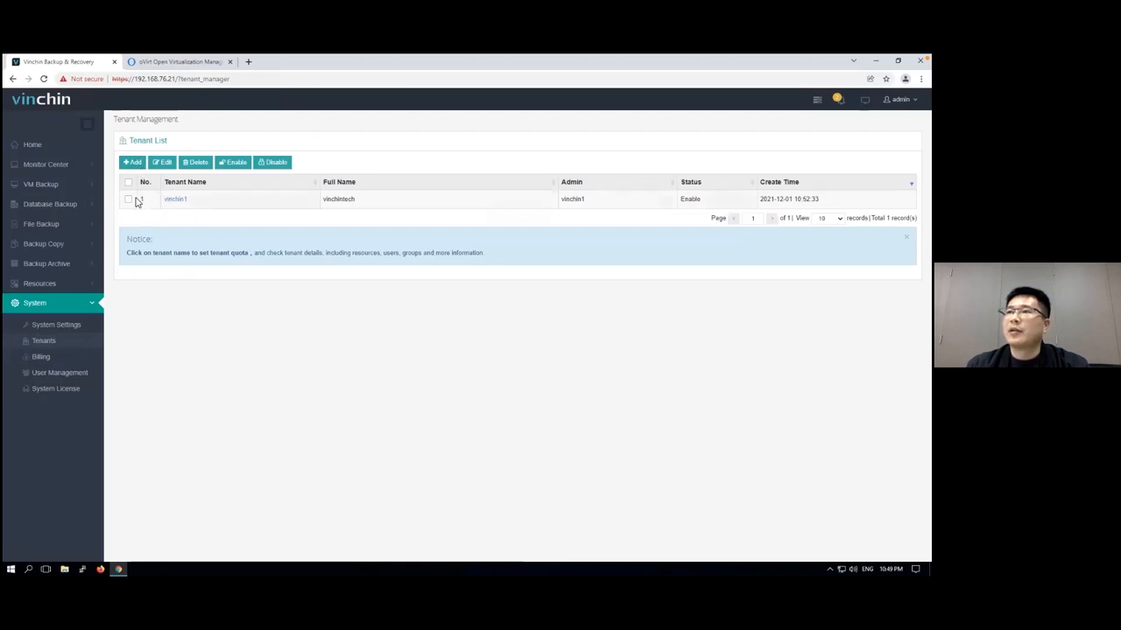
left_click(129, 183)
left_click(195, 162)
left_click(593, 245)
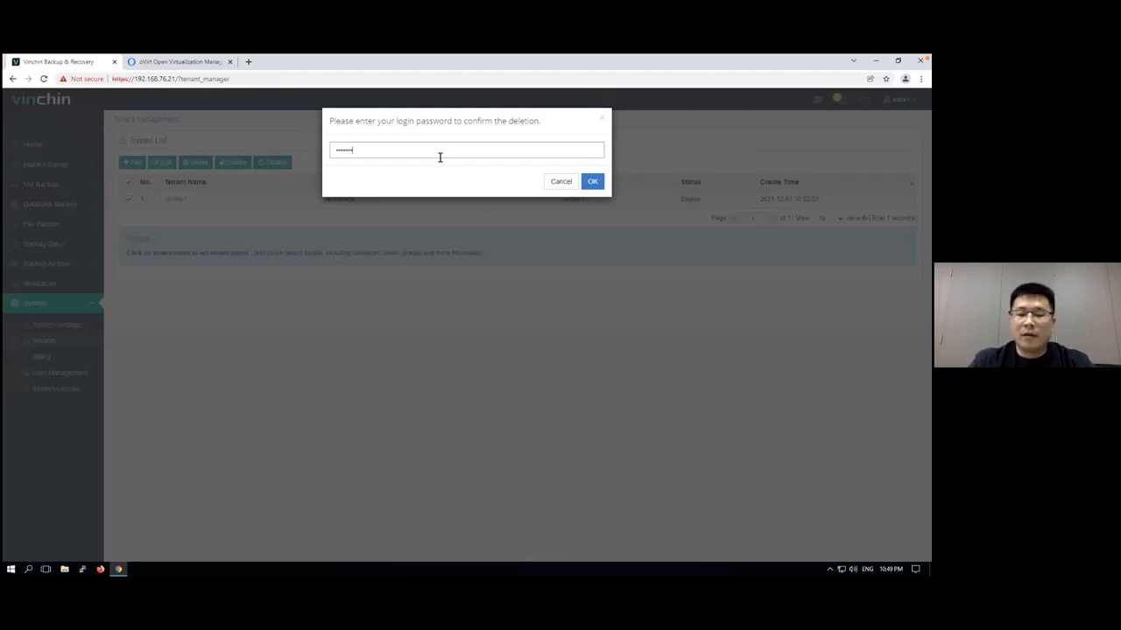
key("Return")
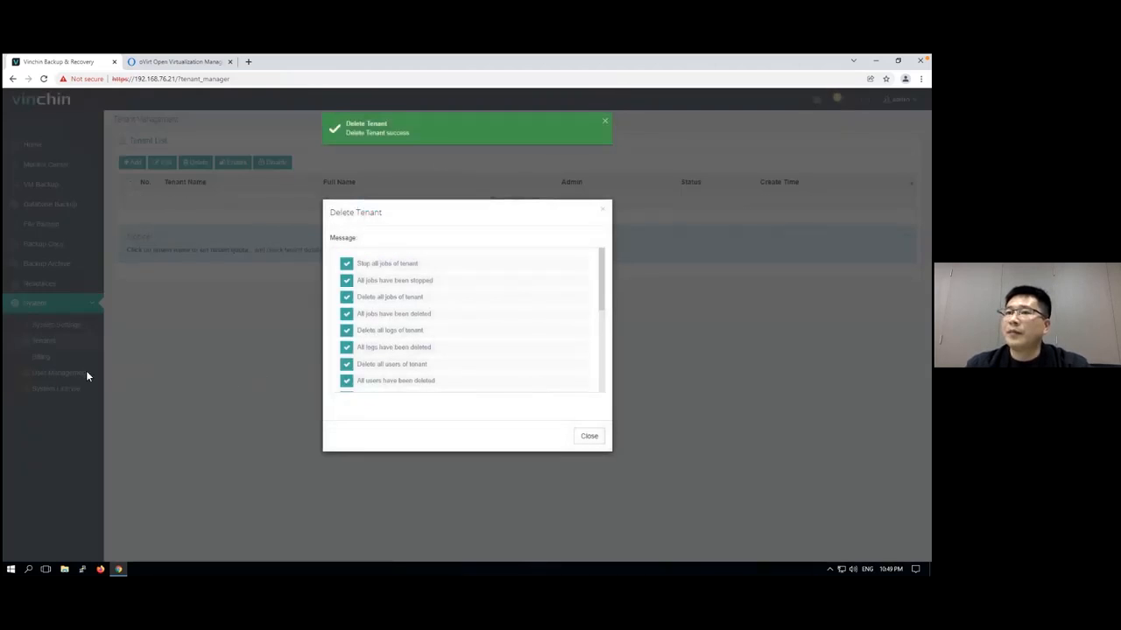
left_click(591, 442)
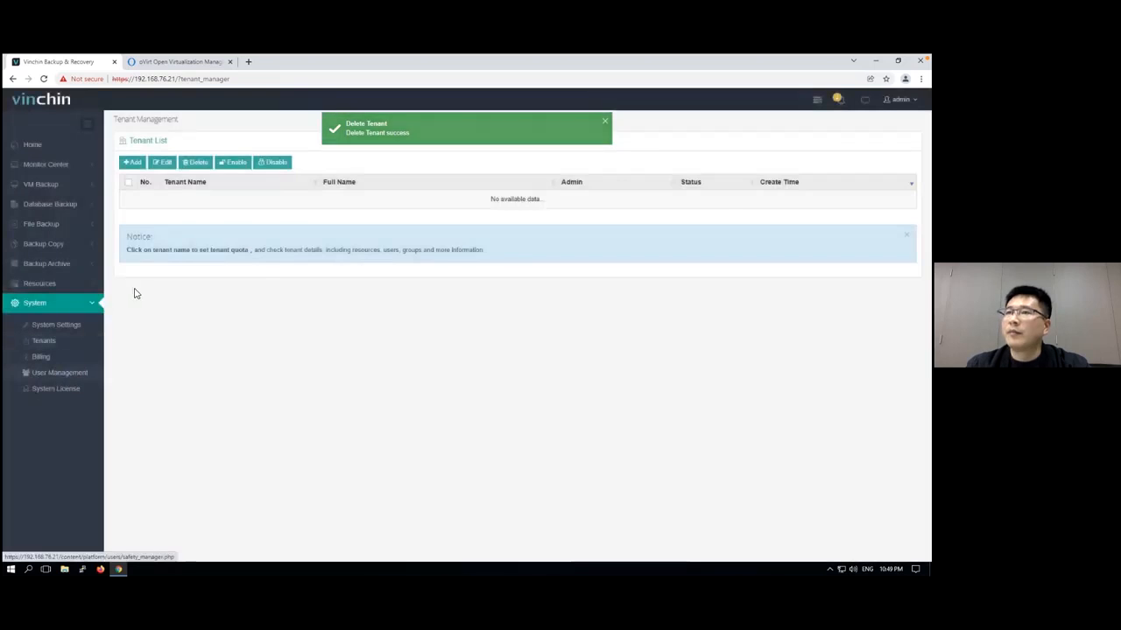
left_click(192, 178)
Start adding a tenant named vinchin2 with the full name VinchinTech
left_click(68, 343)
left_click(137, 165)
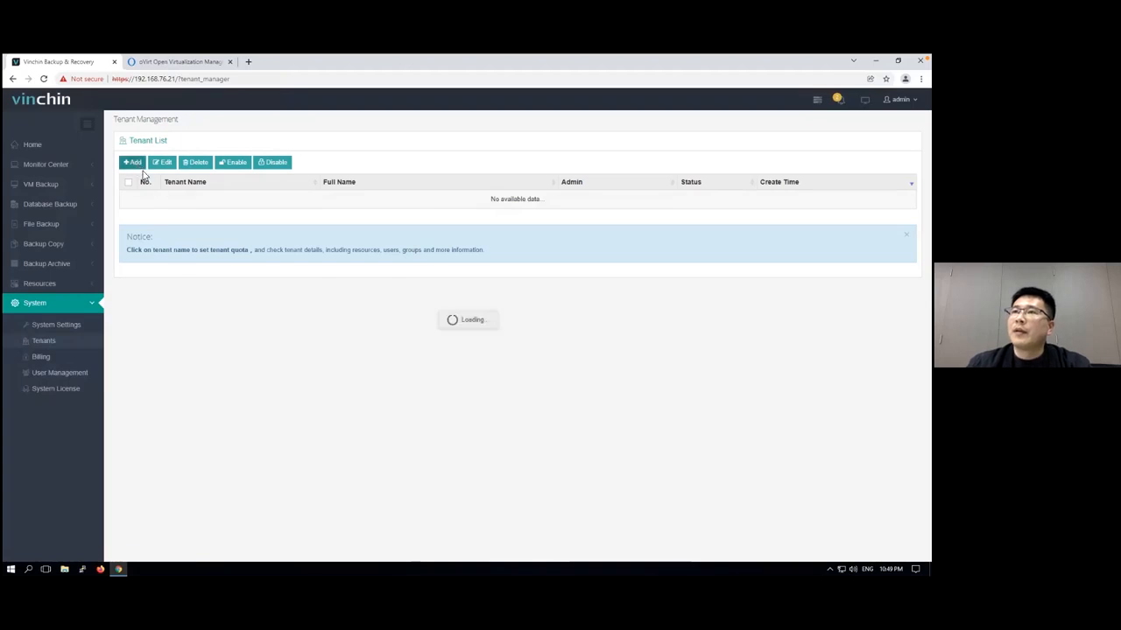
left_click(343, 201)
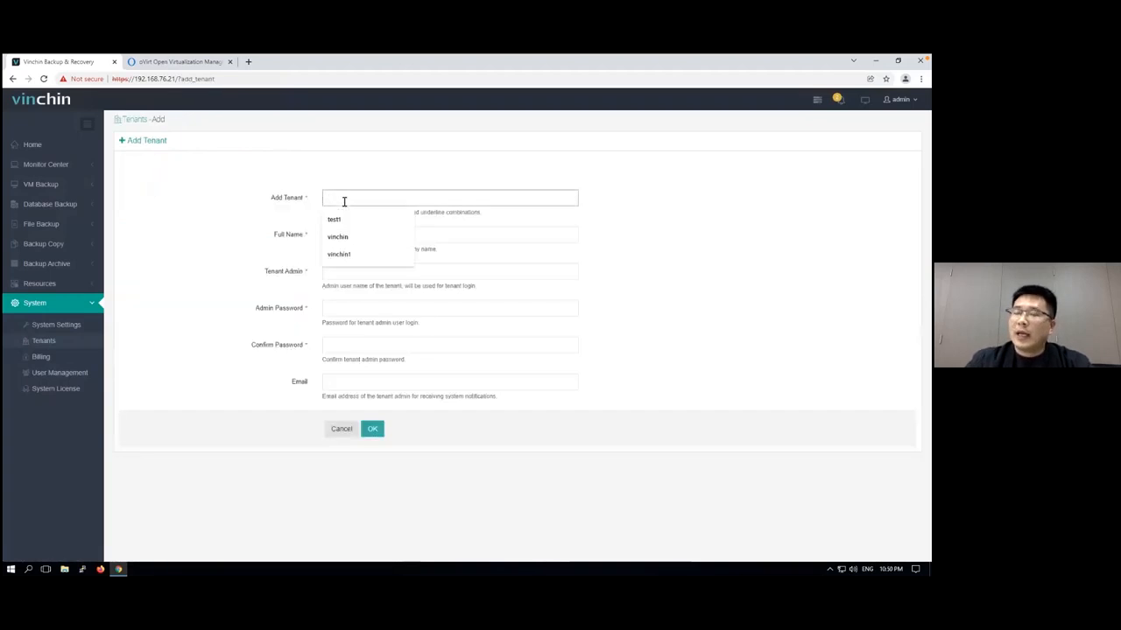
type("vinch")
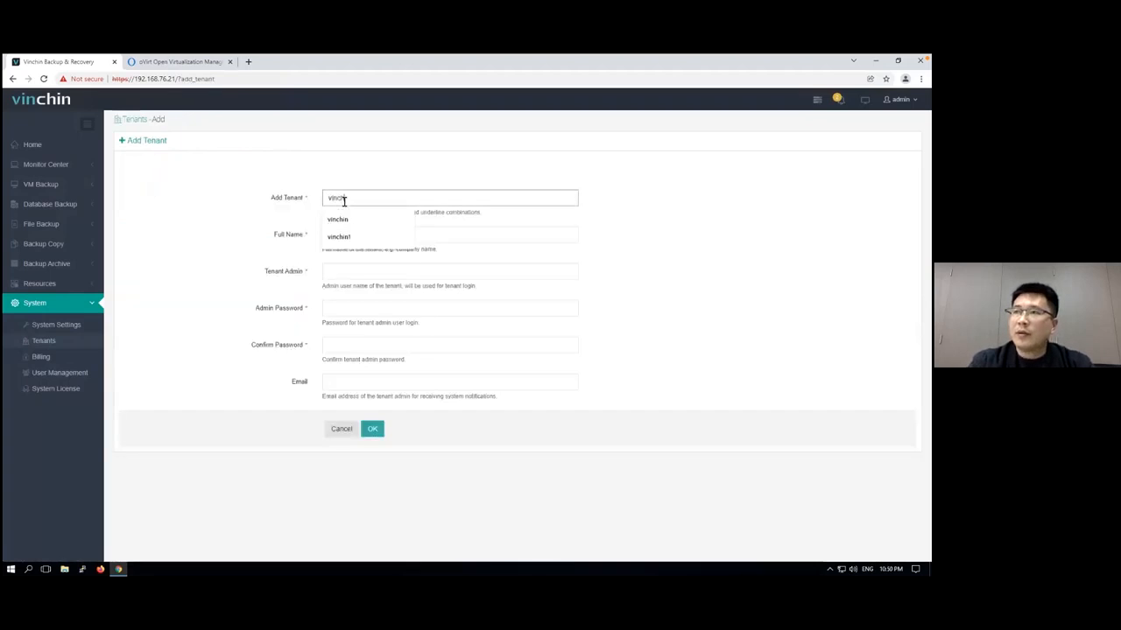
type("in2")
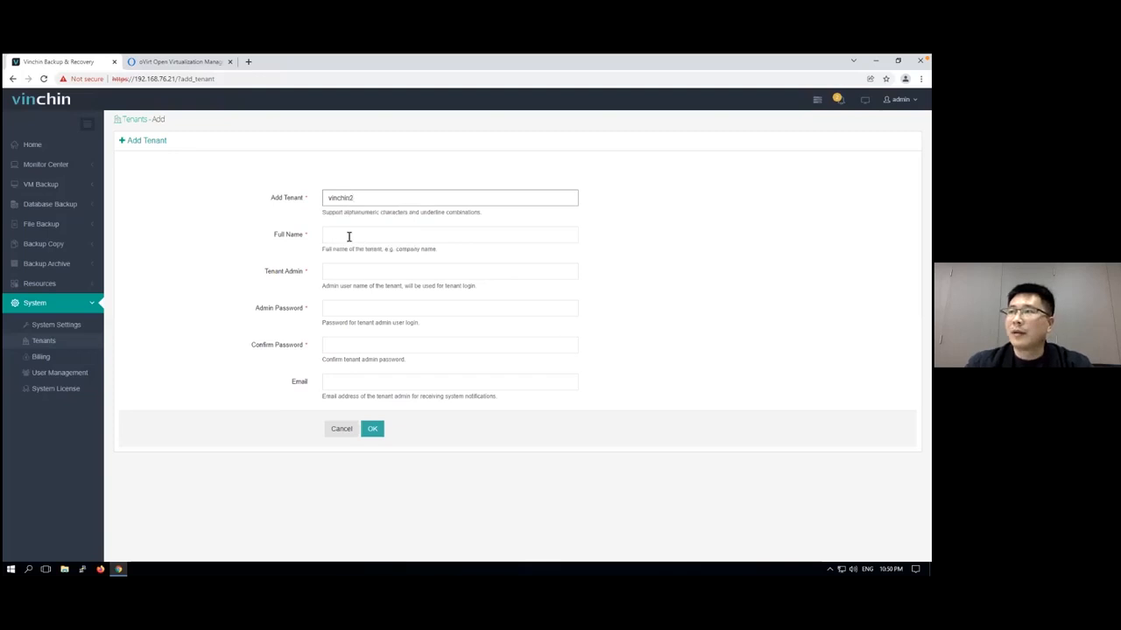
left_click(348, 236)
type("Vinc")
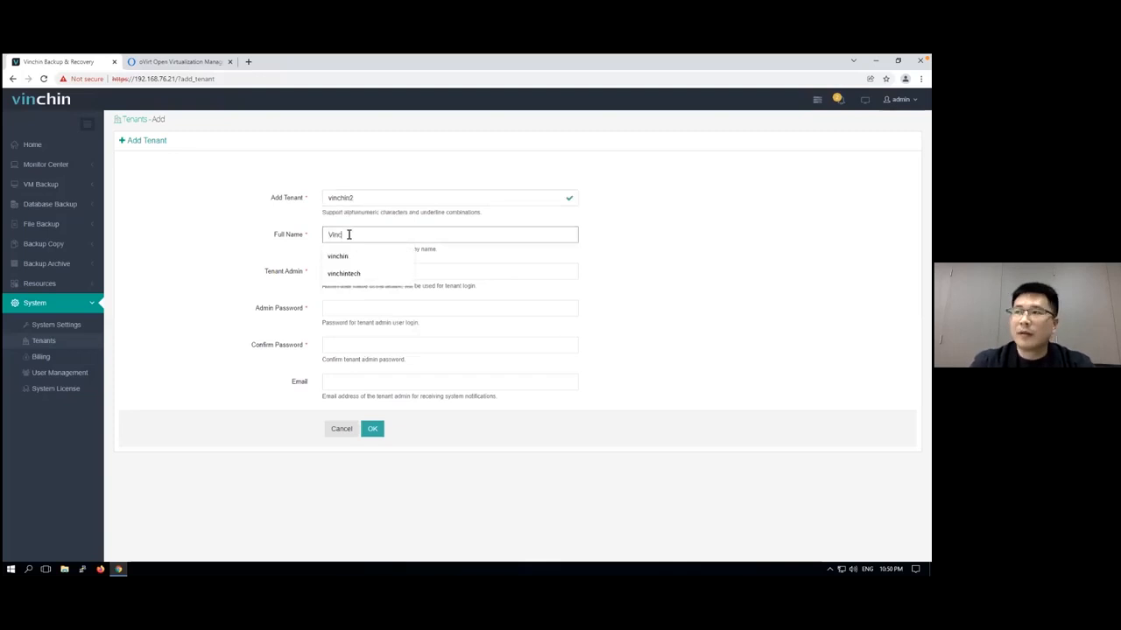
type("hinTech")
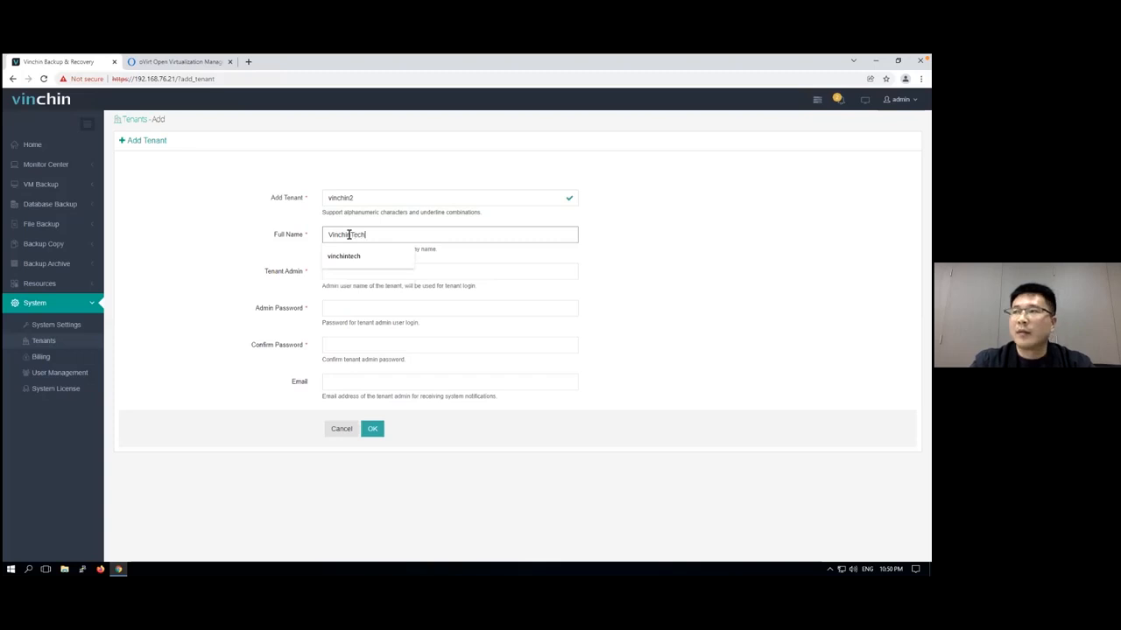
Set the tenant admin to vinchin2, enter and confirm the admin password, and submit the new tenant
left_click(417, 275)
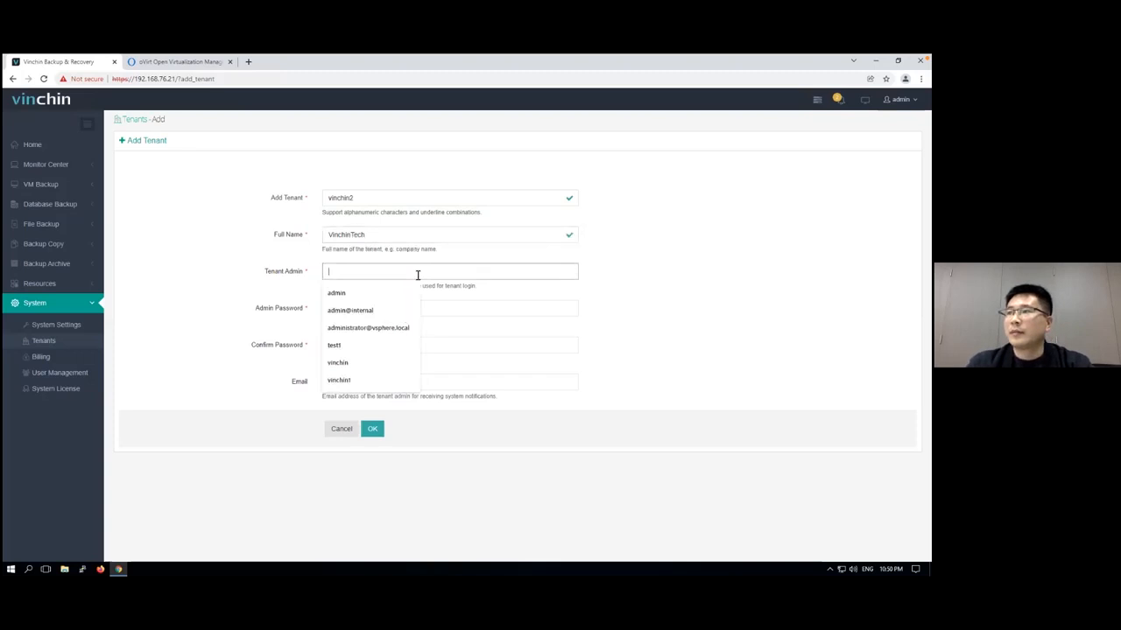
type("vi")
key("BackSpace")
key("BackSpace")
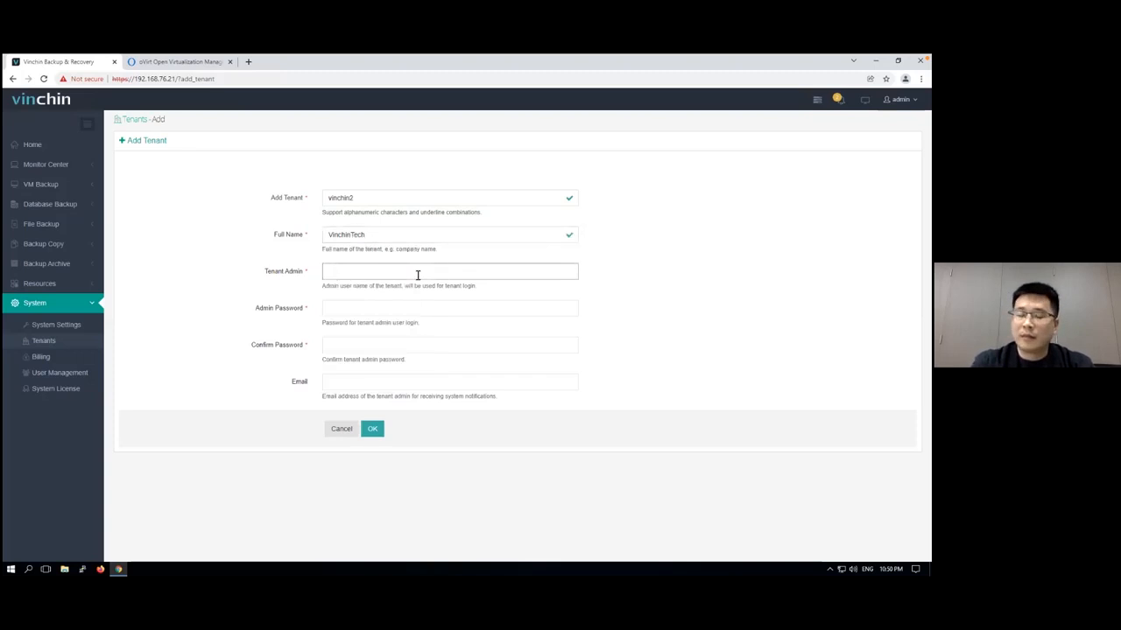
type("vinchin2")
left_click(347, 309)
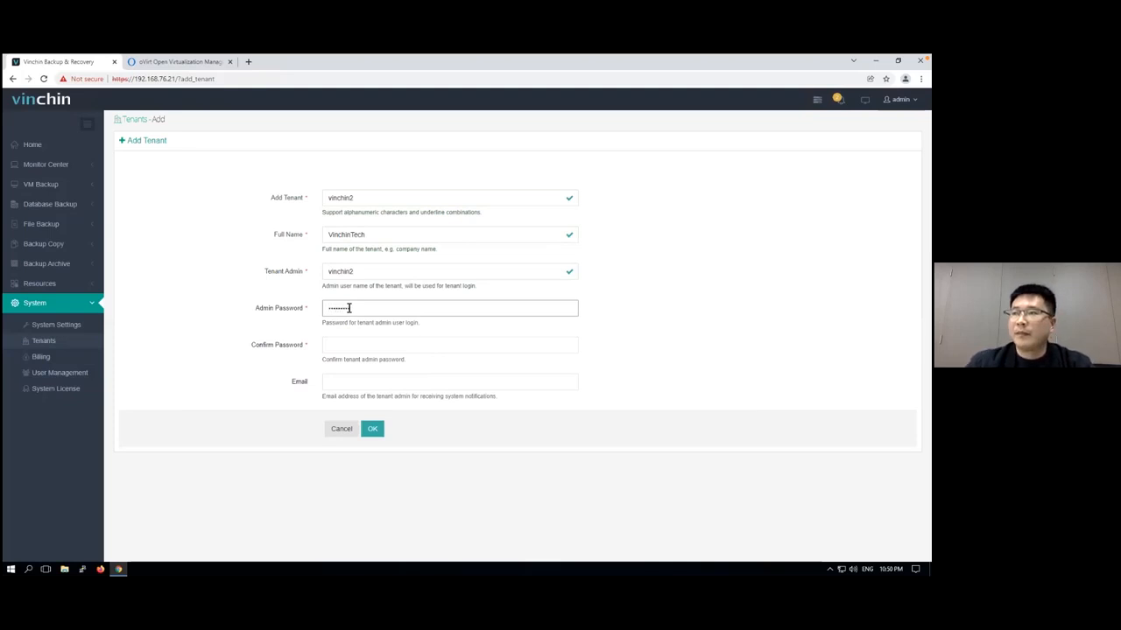
left_click(338, 344)
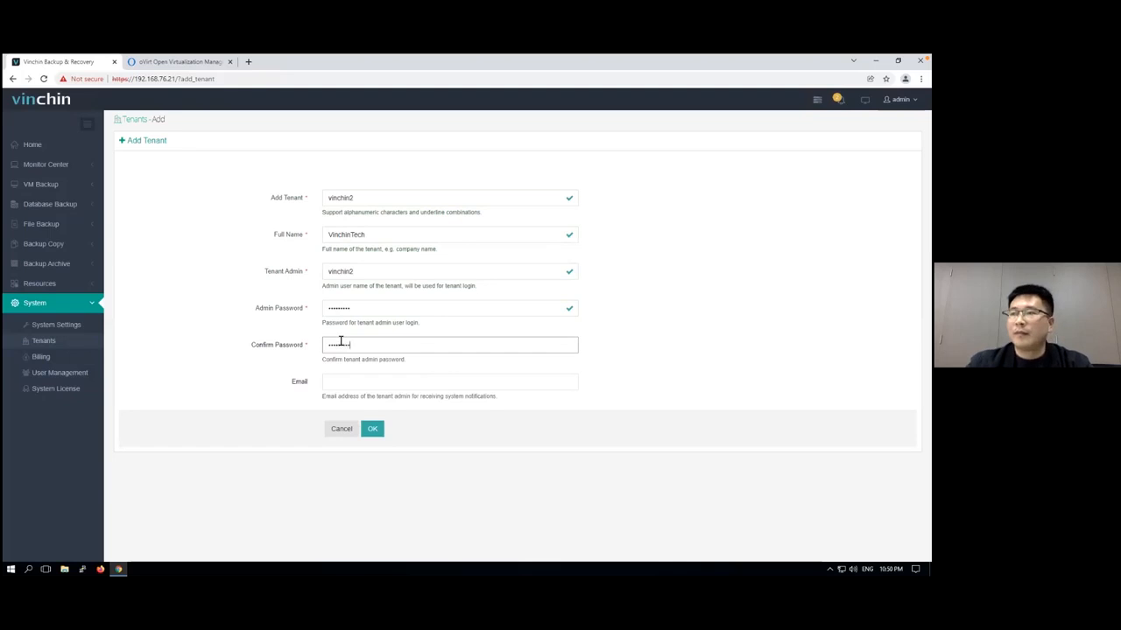
left_click(371, 432)
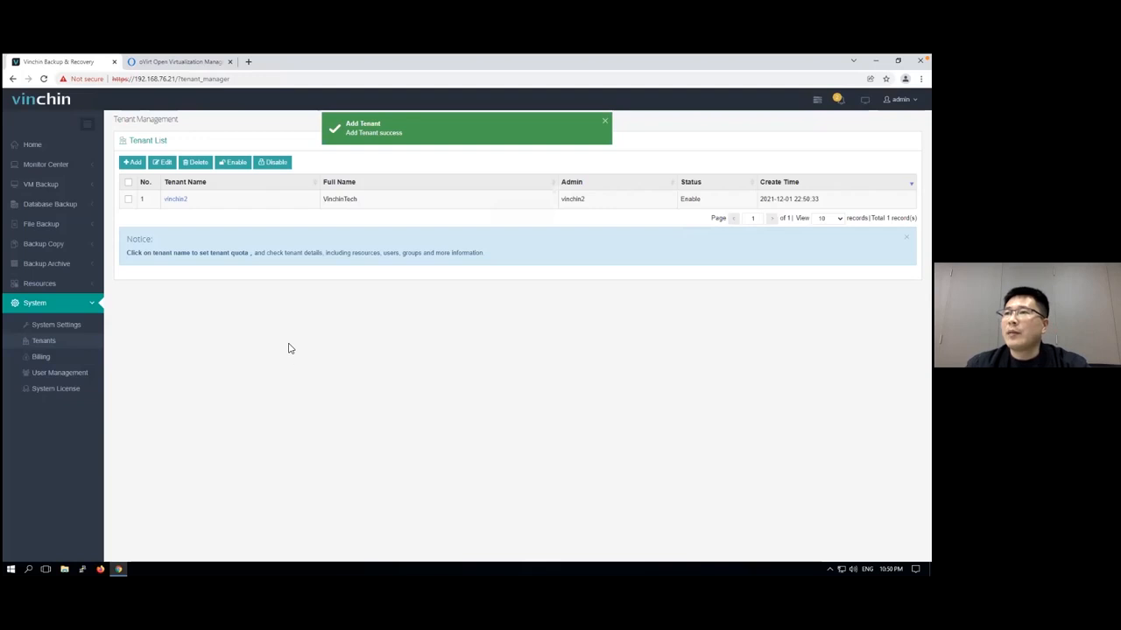
Open resource assignment for user vinchin2 and add virtual machines to the user's VM backup resources
left_click(79, 376)
left_click(175, 173)
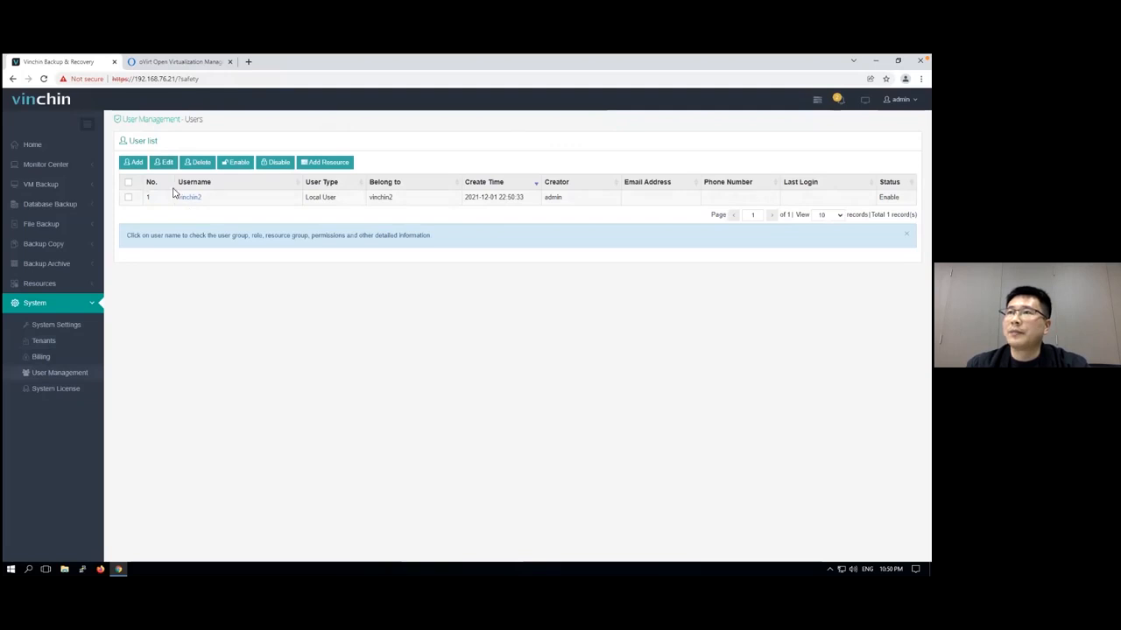
left_click(128, 197)
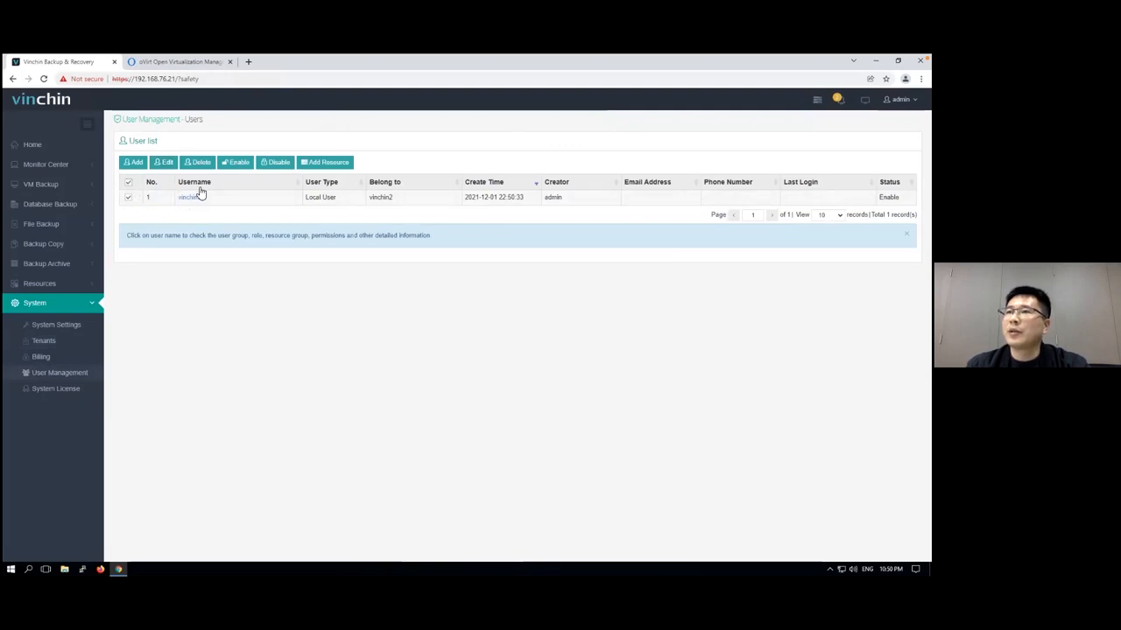
left_click(325, 166)
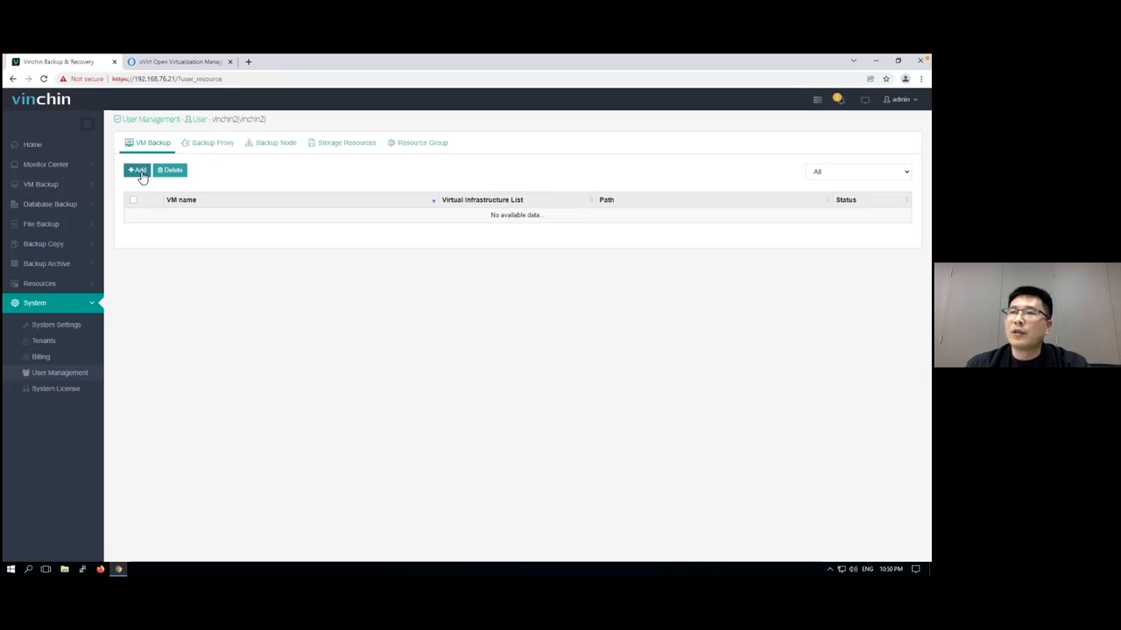
left_click(140, 172)
left_click(246, 257)
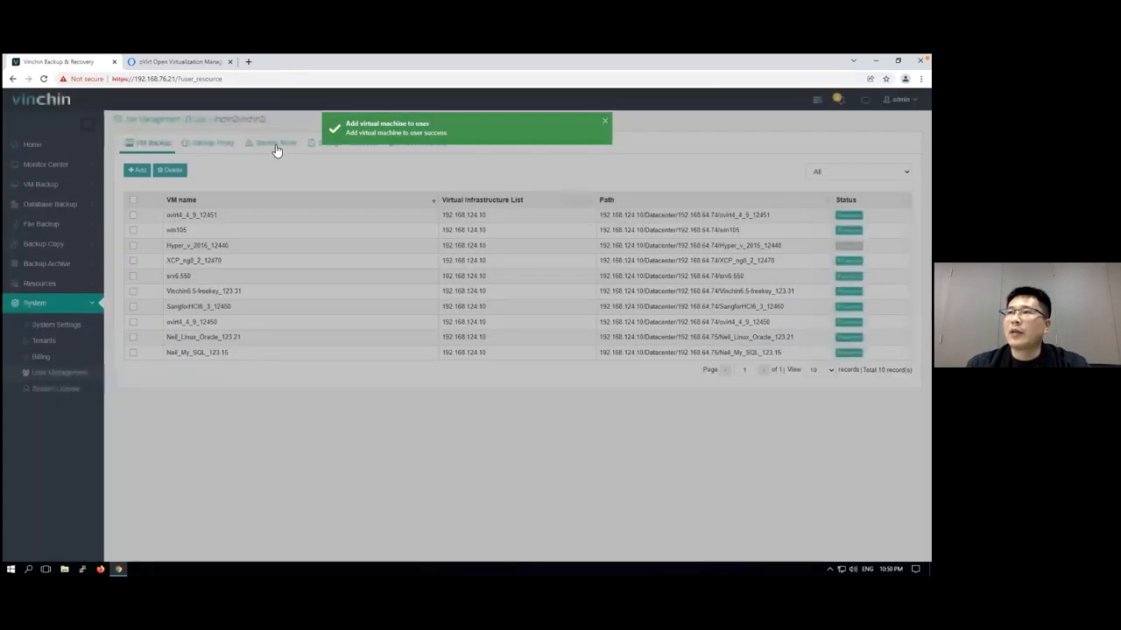
Assign the backup node localhost.localdomain to user vinchin2
left_click(276, 146)
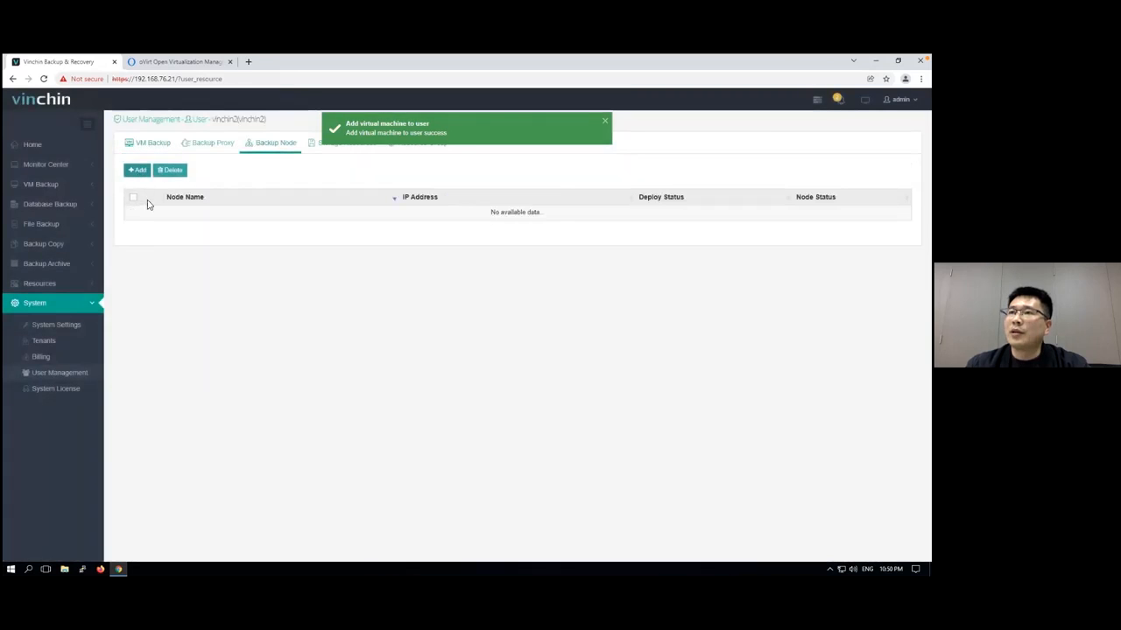
left_click(138, 170)
left_click(244, 276)
left_click(246, 255)
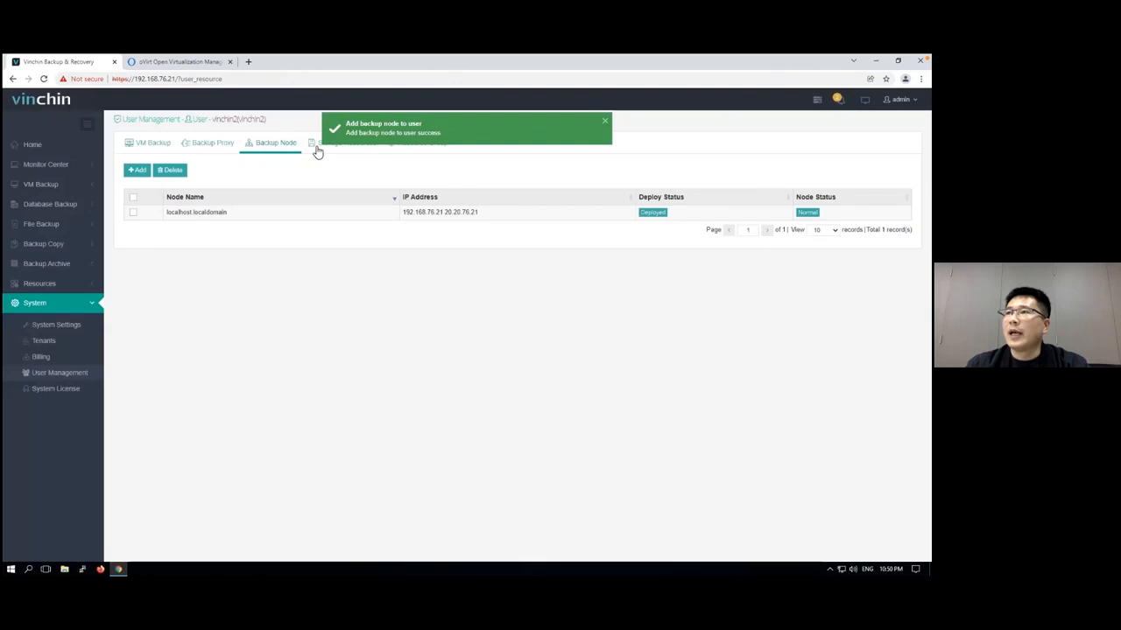
Assign the storage resource Local Disk1-Backup to user vinchin2
left_click(317, 145)
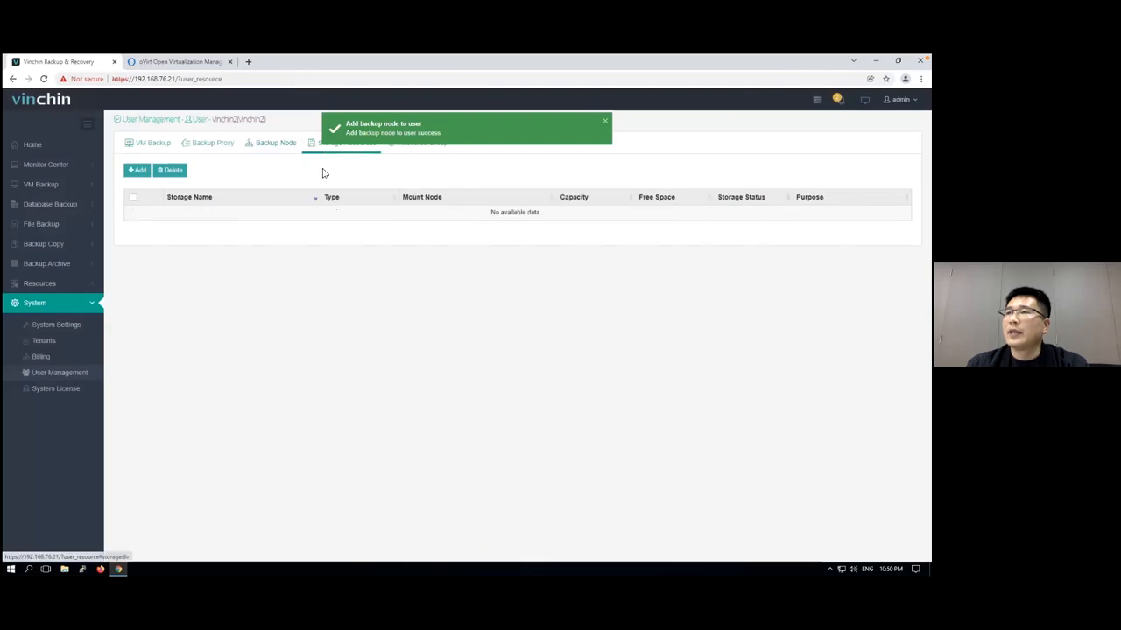
left_click(138, 170)
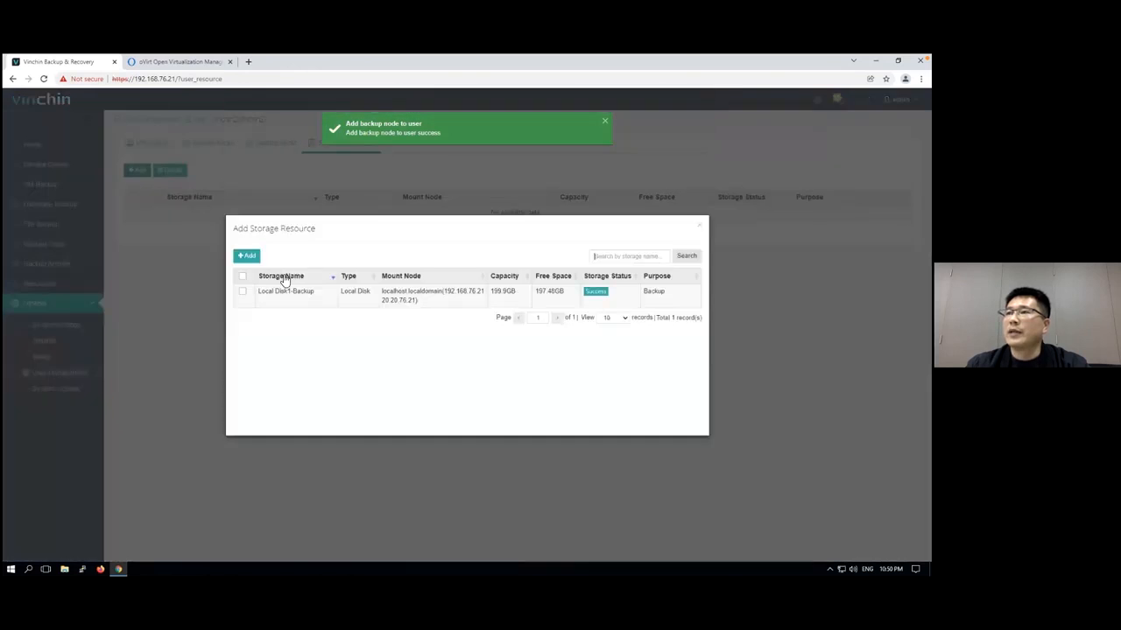
left_click(242, 277)
left_click(246, 255)
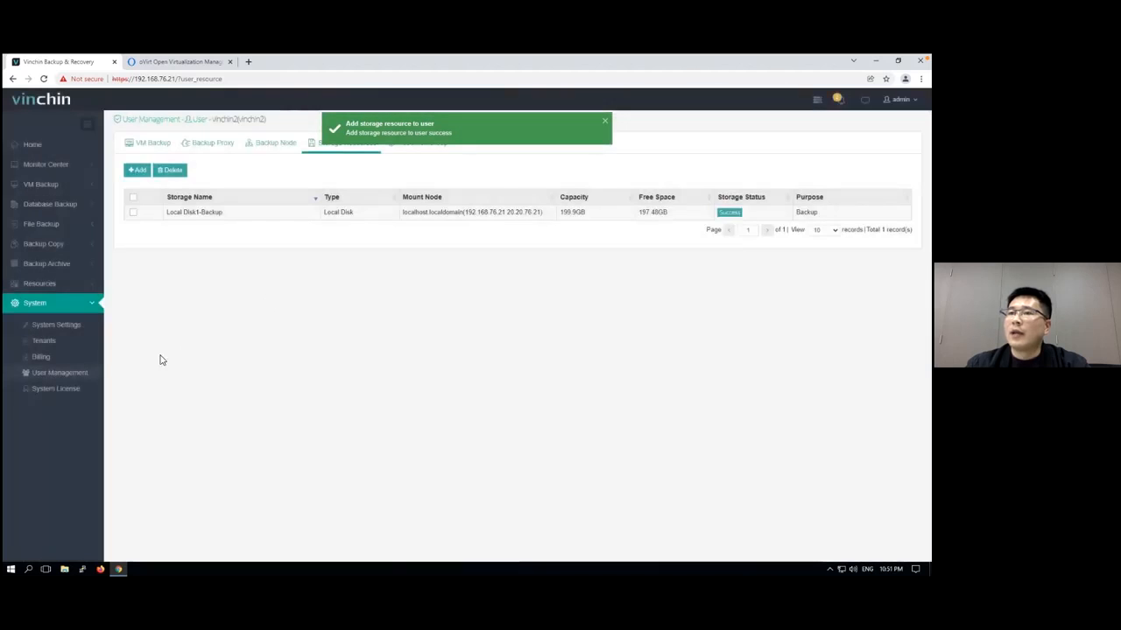
Open tenant vinchin2's details, set its license mode to Workload Quantity, and save the tenant configuration
left_click(44, 340)
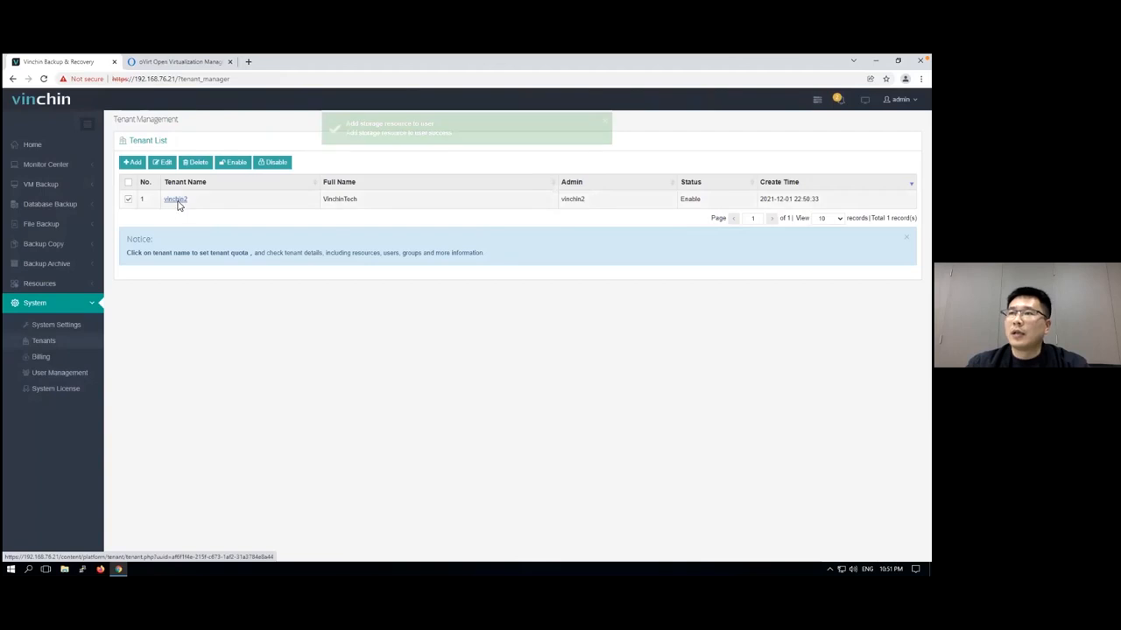
left_click(176, 203)
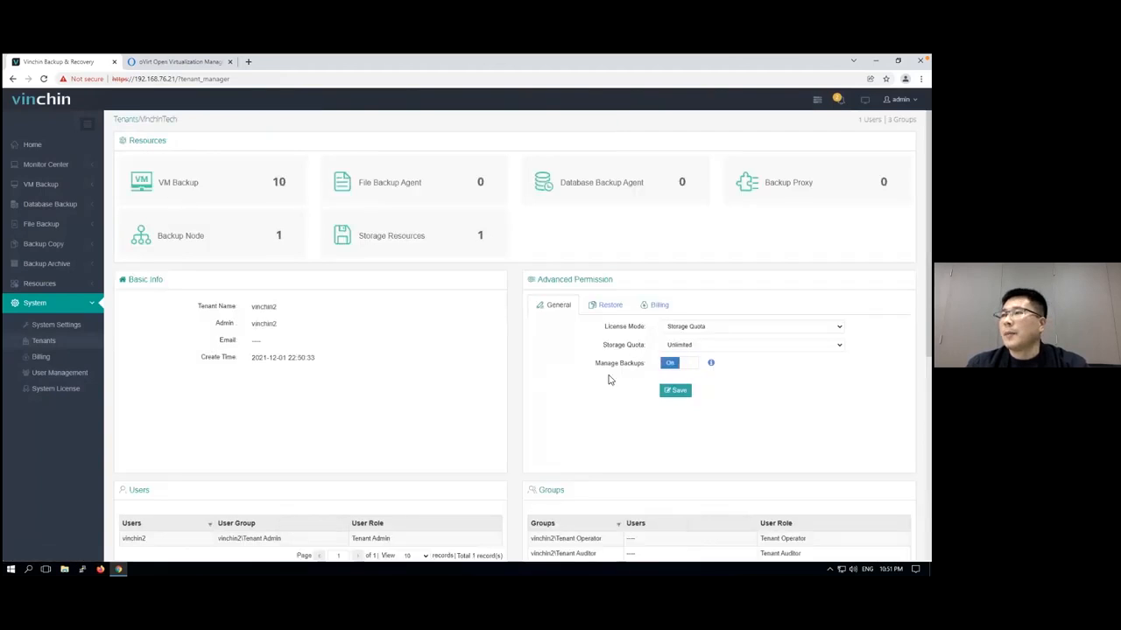
left_click(714, 330)
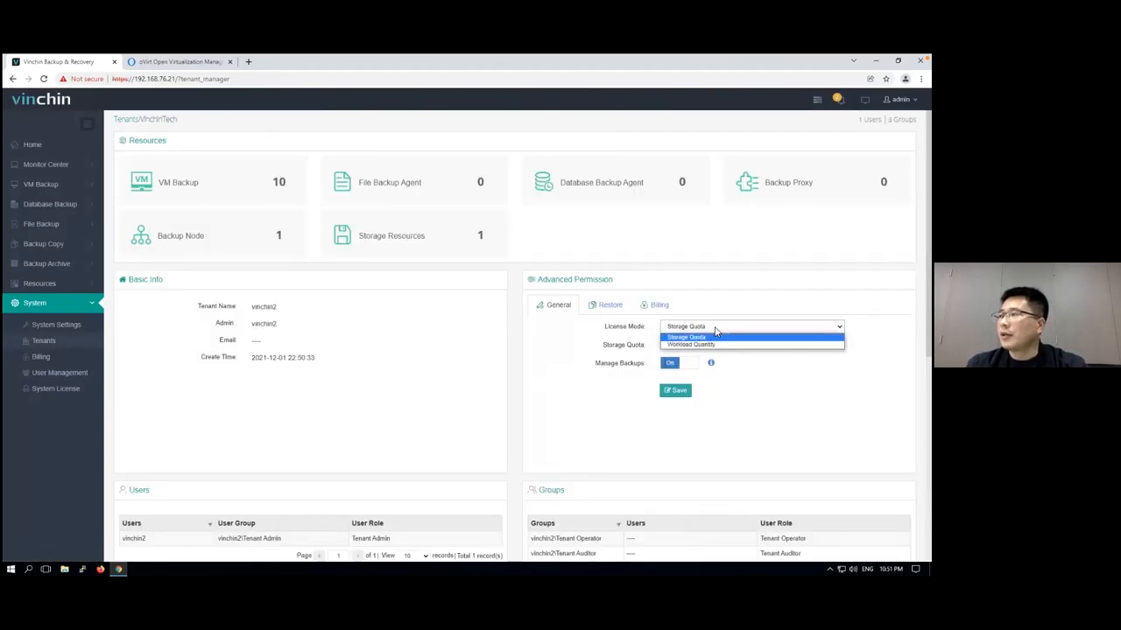
left_click(713, 345)
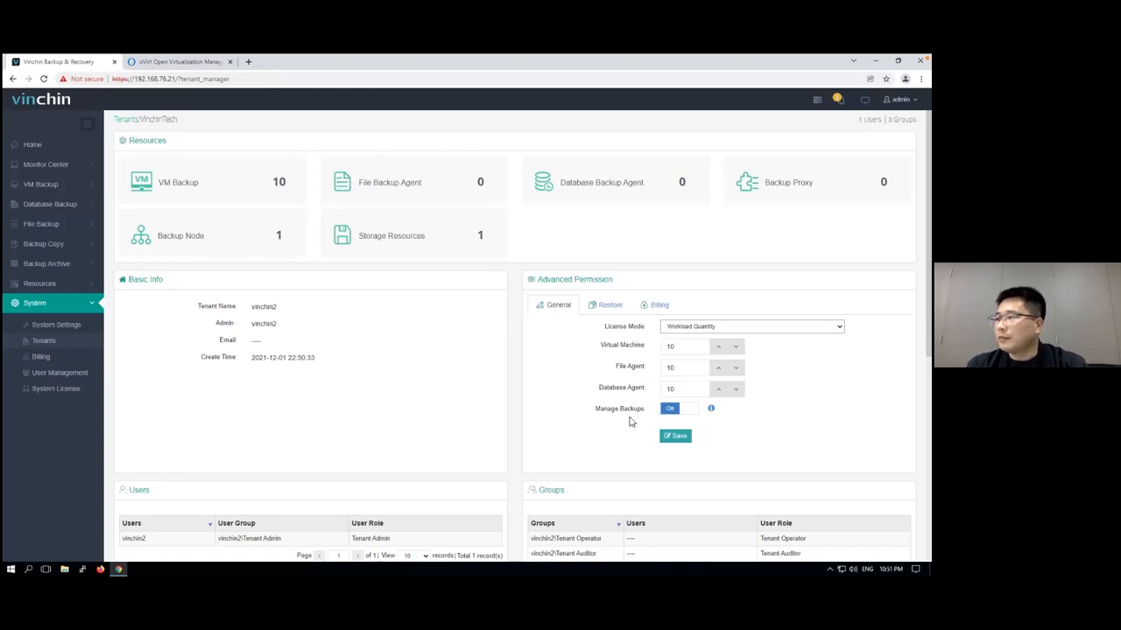
left_click(671, 437)
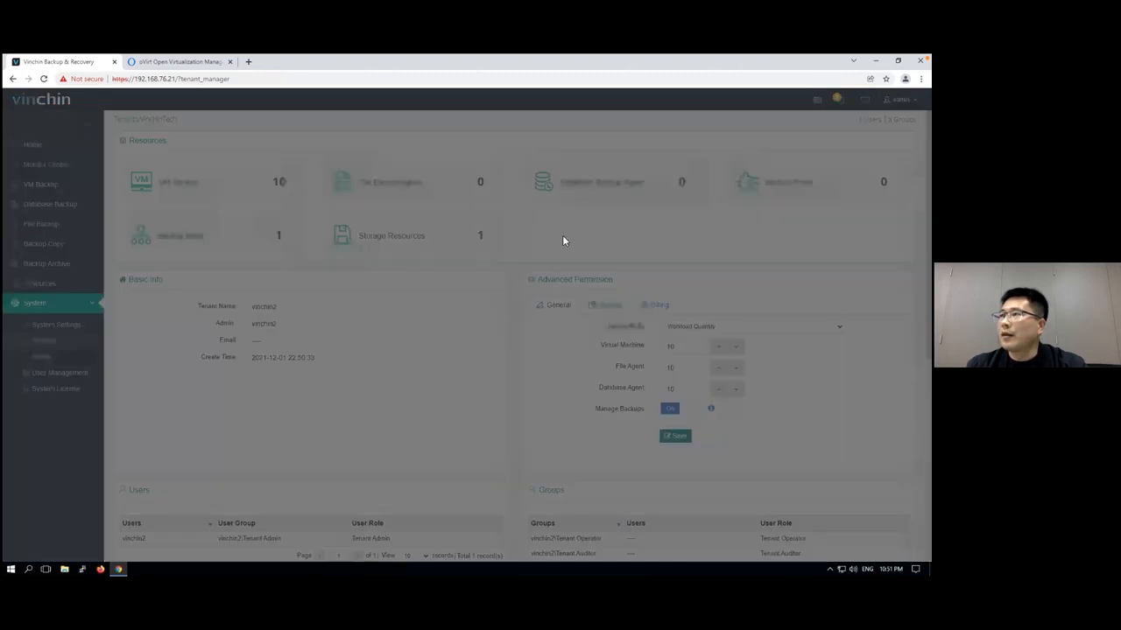
left_click(589, 219)
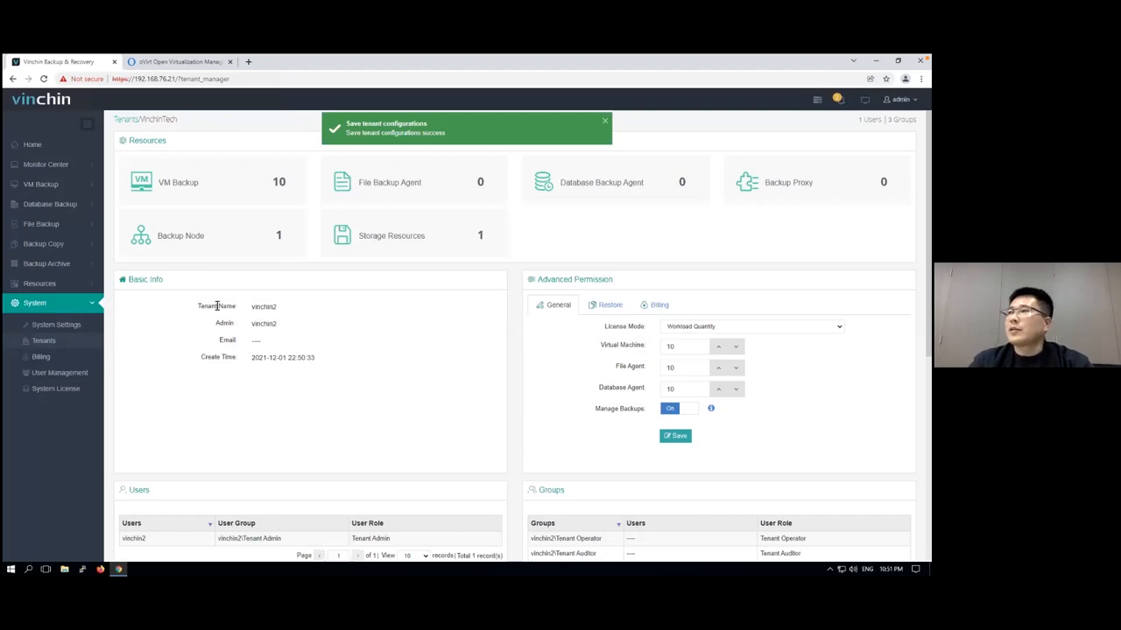
Log out of the admin account and try to log in as vinchin2\vinchin2 with the account password
left_click(900, 99)
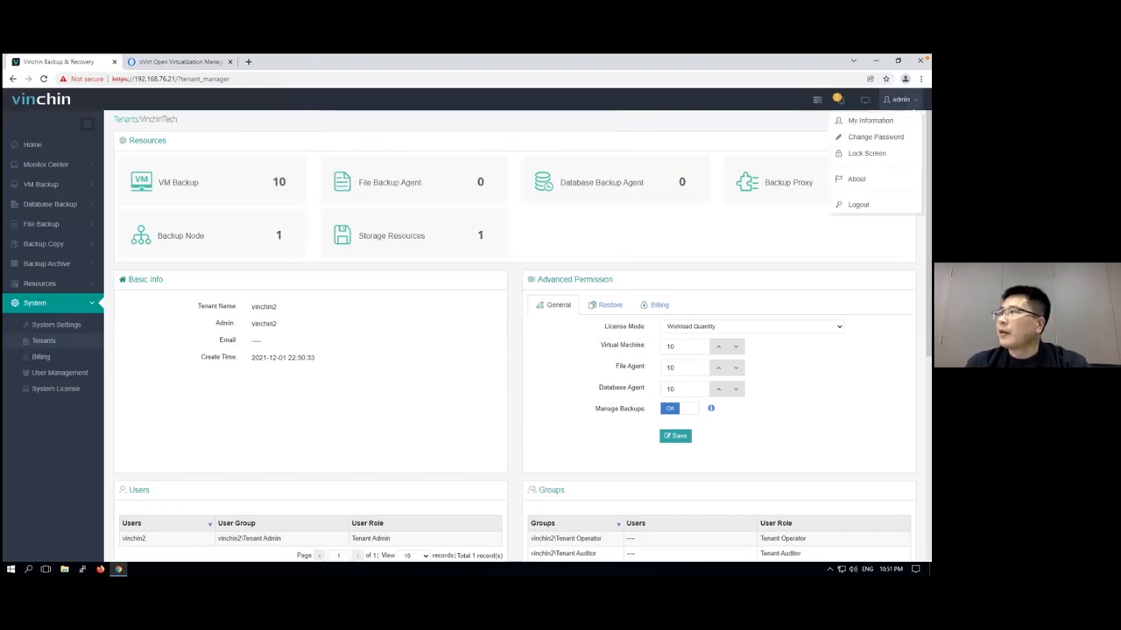
left_click(888, 205)
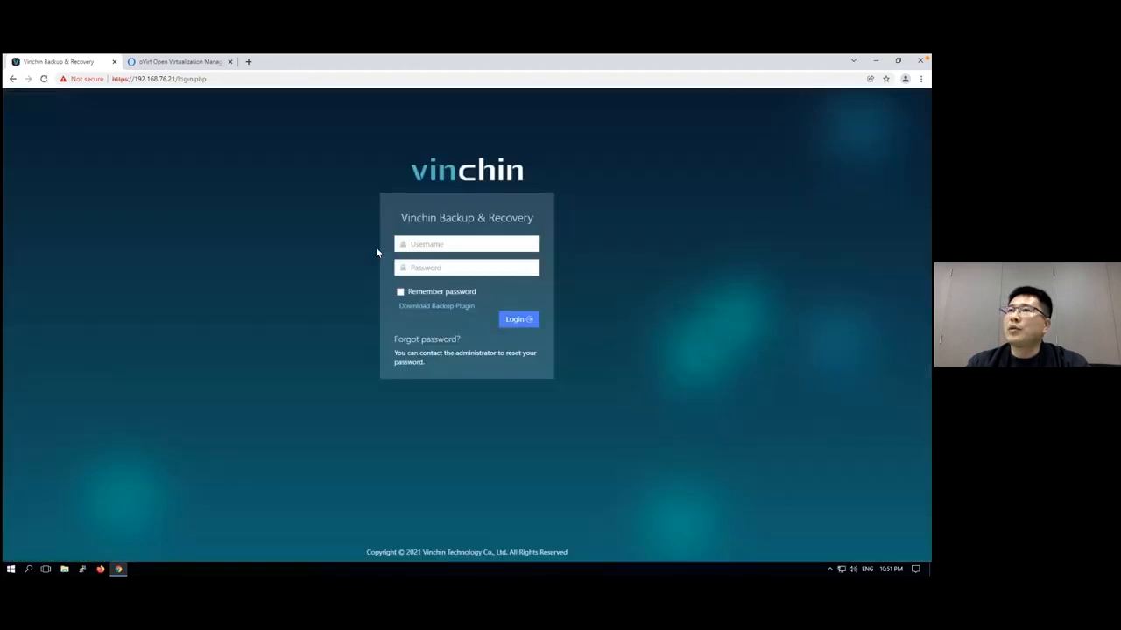
left_click(432, 244)
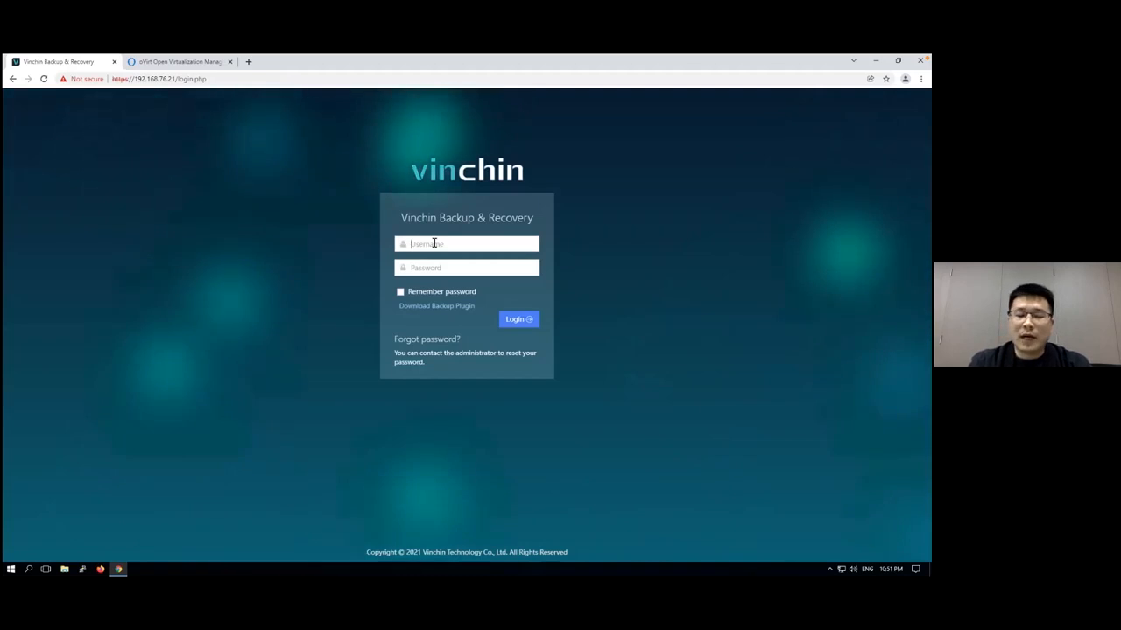
type("vinchin")
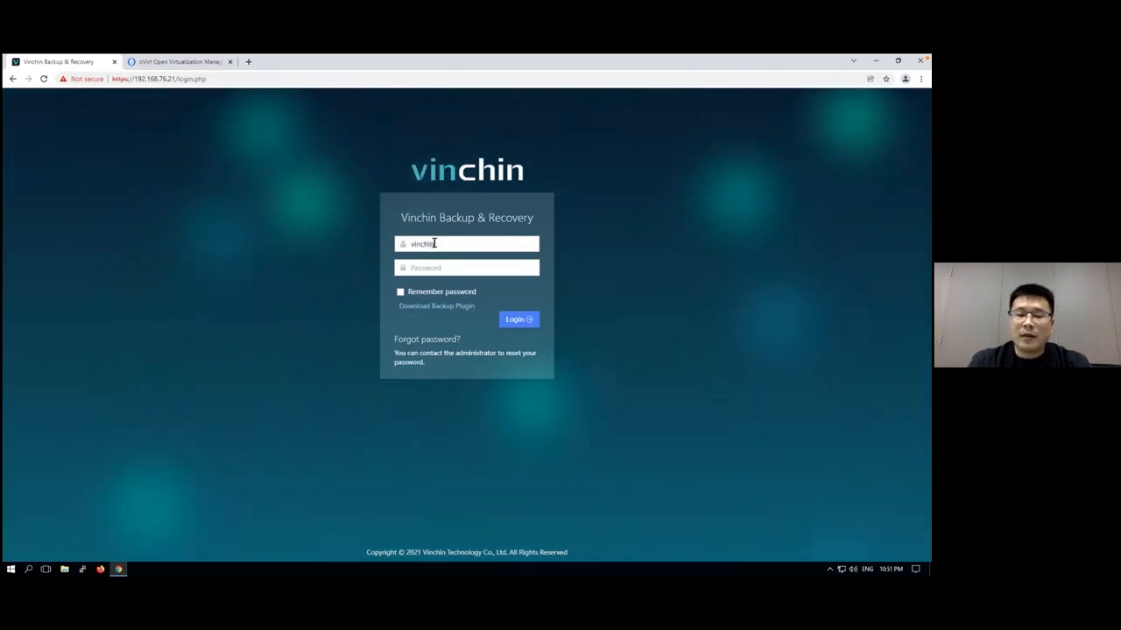
type("2\\vinchin2")
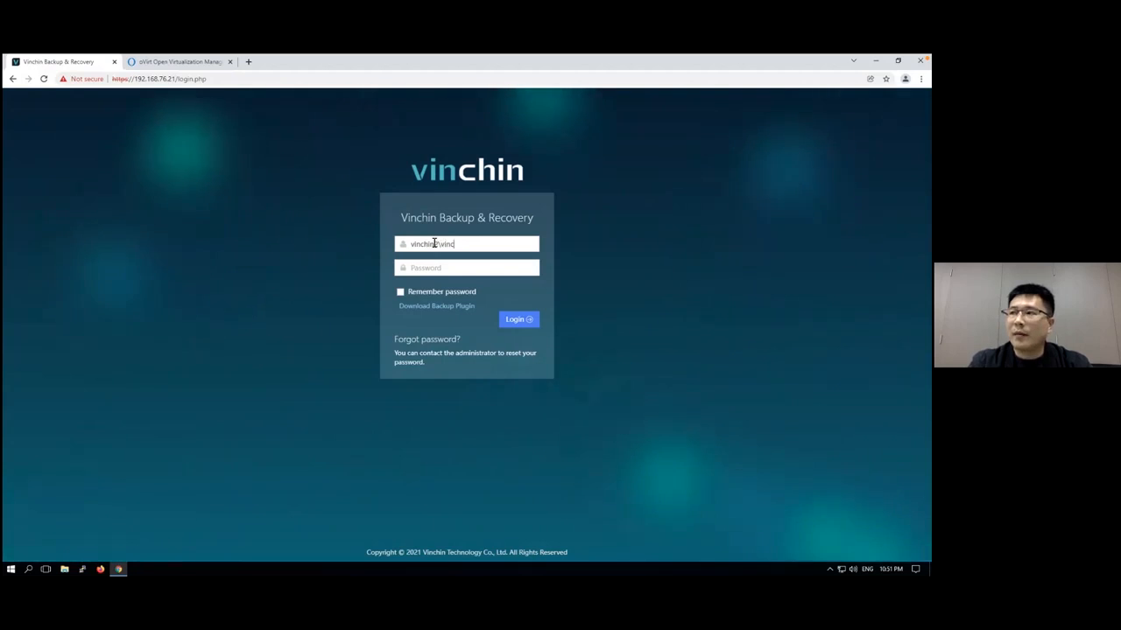
key("Tab")
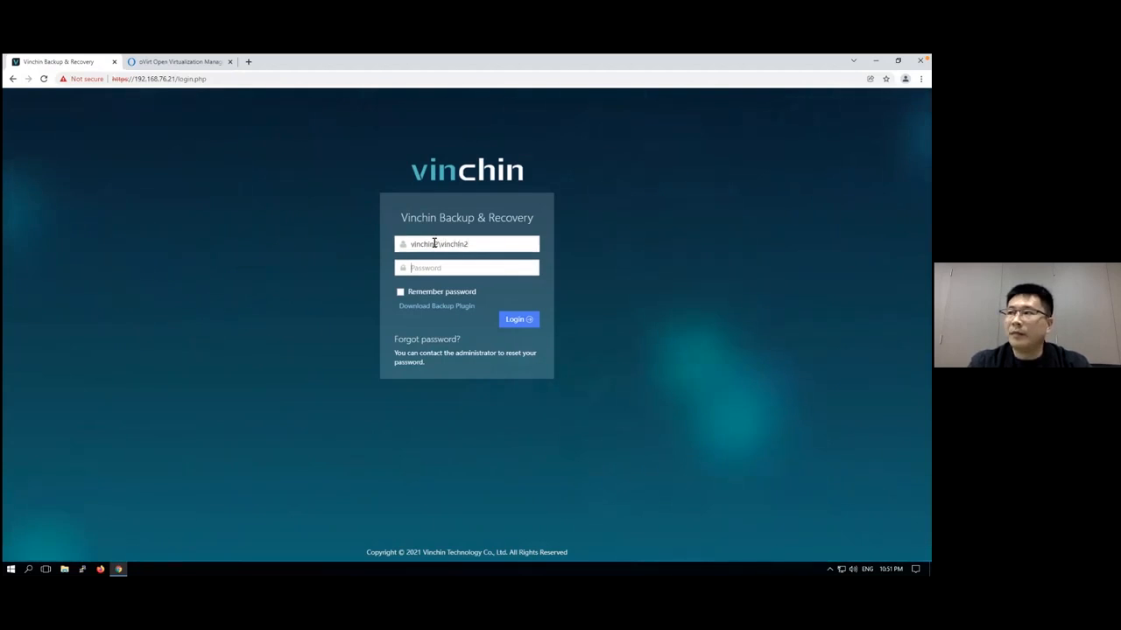
type("••••••••")
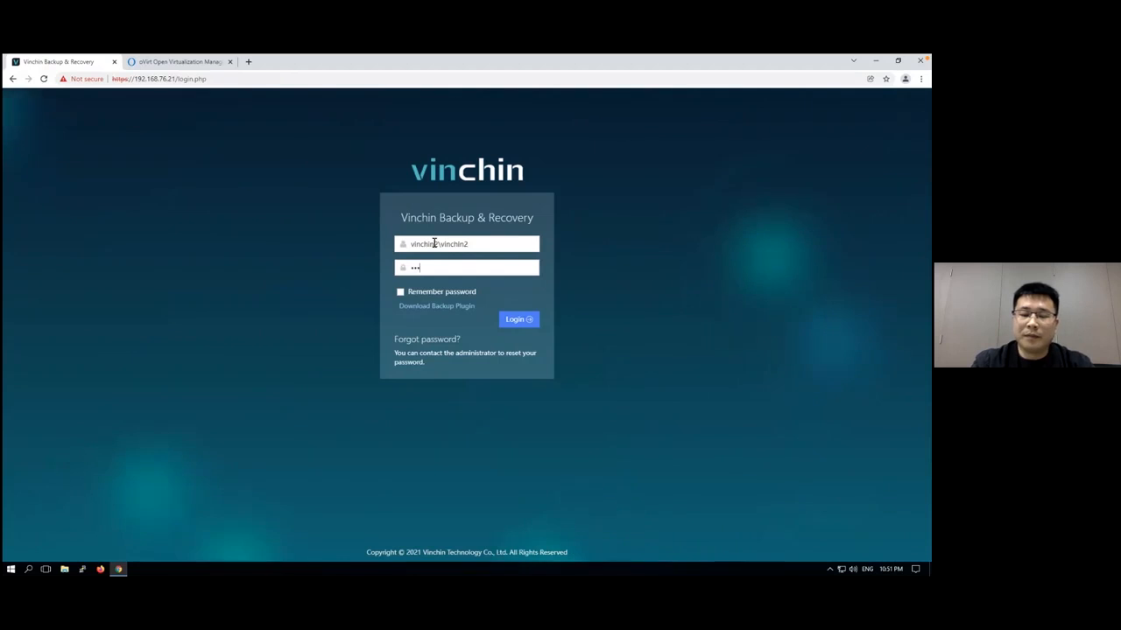
type("••••")
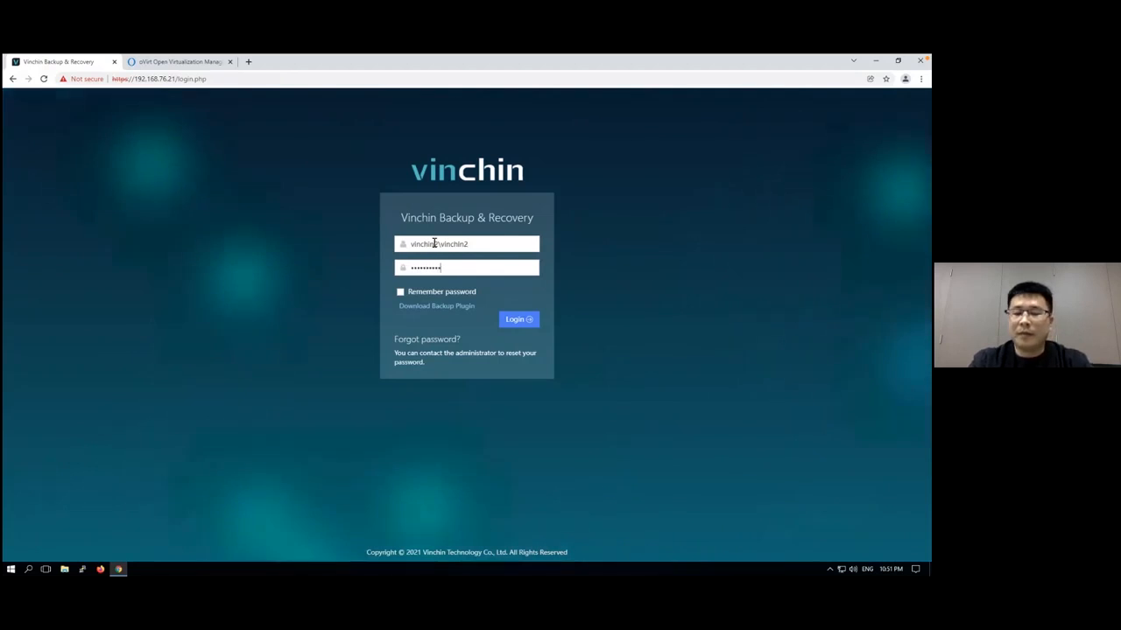
left_click(514, 320)
Re-enter the account password for vinchin2\vinchin2 and log in
left_click(454, 301)
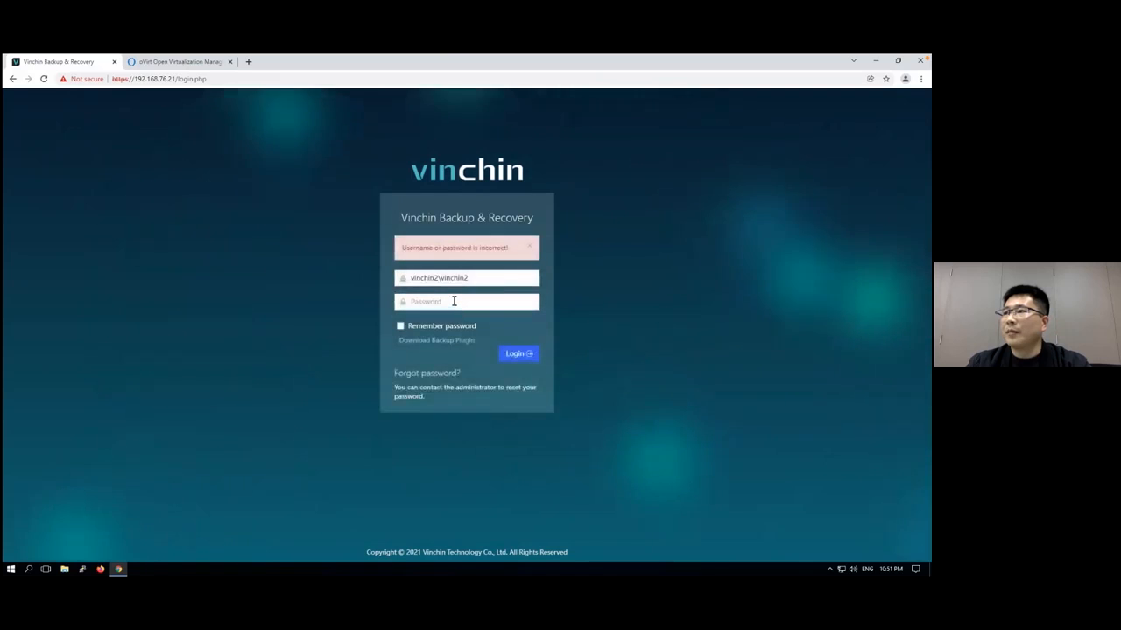
type("••••••")
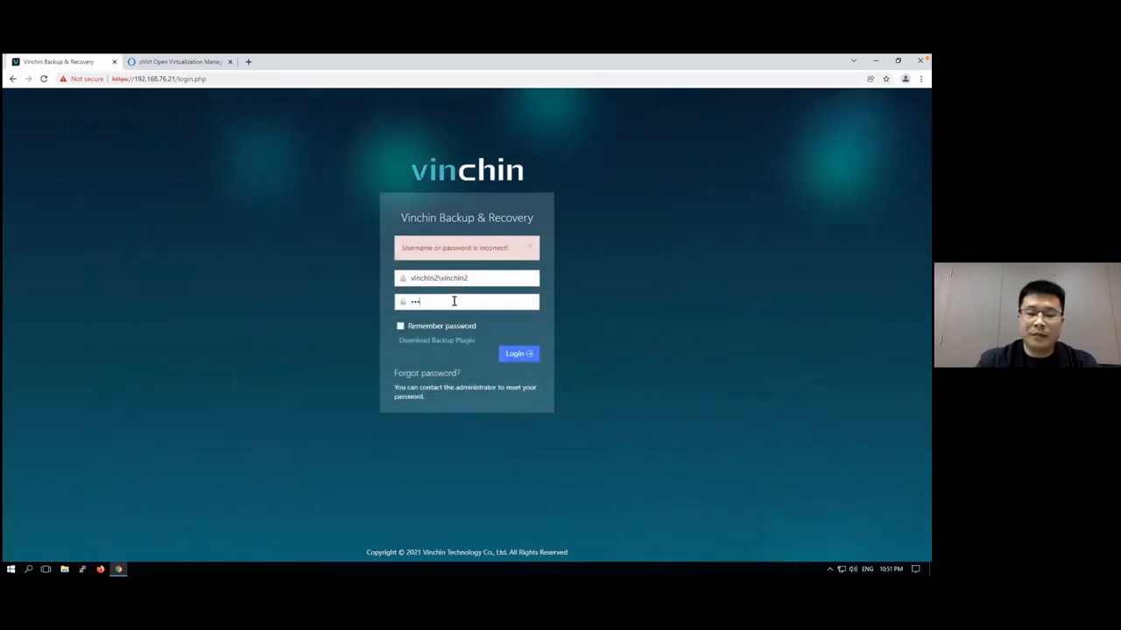
type("•••")
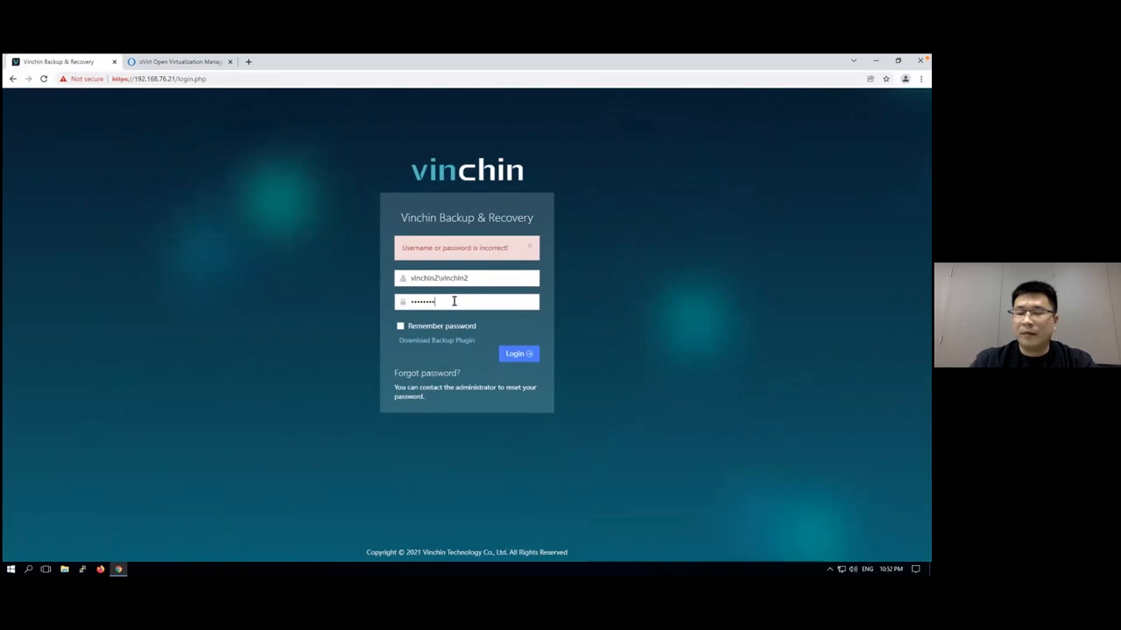
left_click(512, 353)
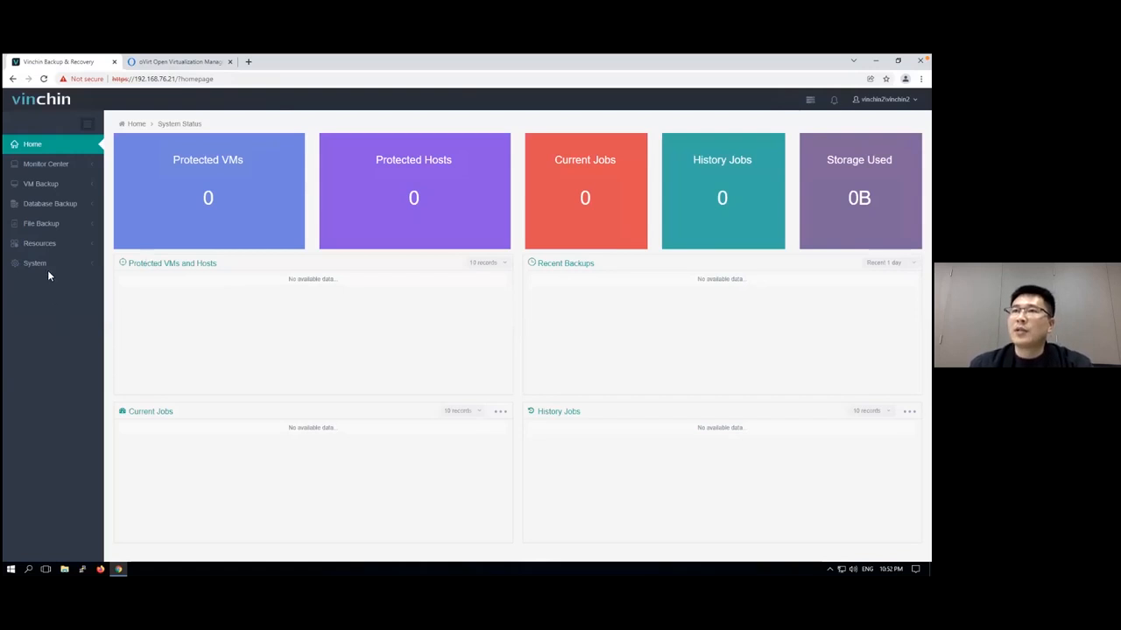
Examine the tenant's available sources for a new VM backup job and a new database backup job
left_click(69, 191)
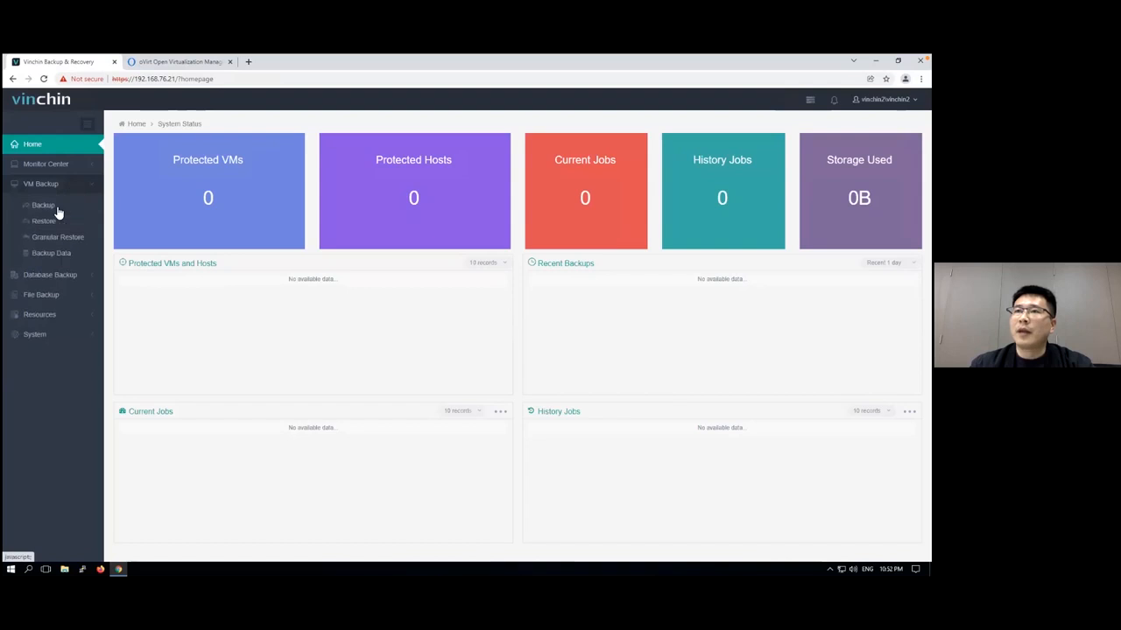
left_click(56, 208)
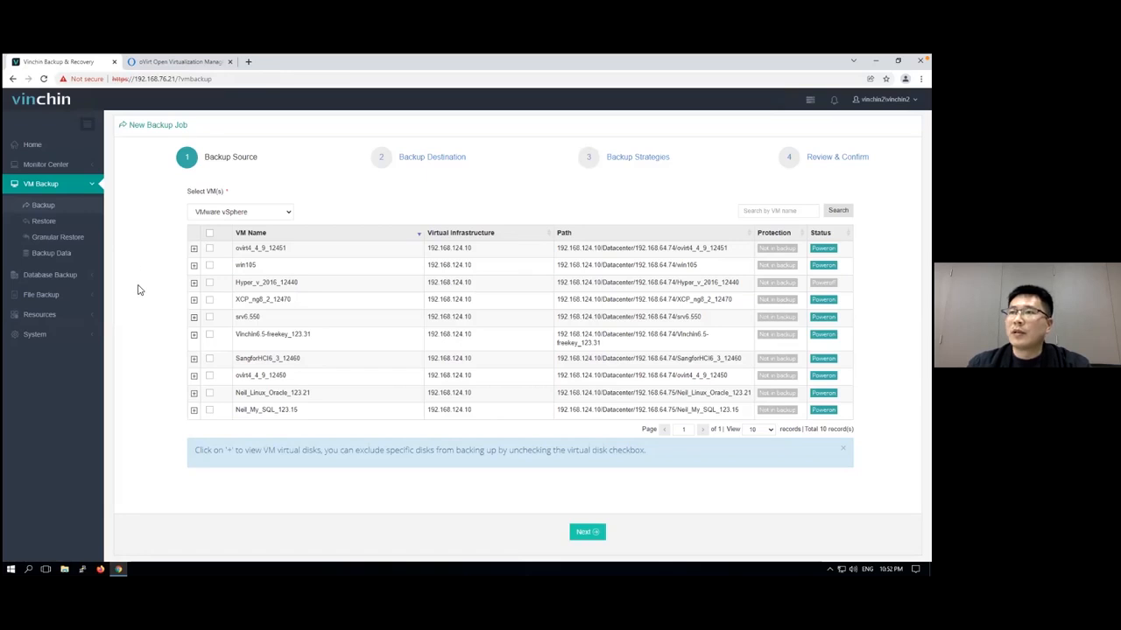
left_click(50, 275)
left_click(62, 226)
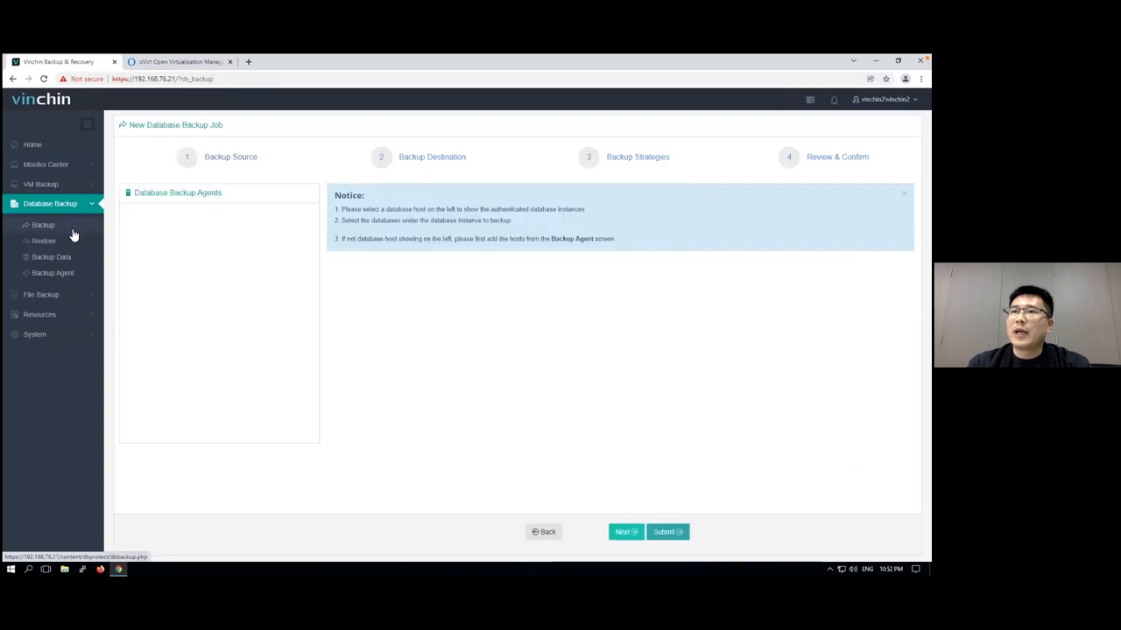
Add a database backup agent with IP address 192.168.120.60 and the name SQL Server
left_click(58, 275)
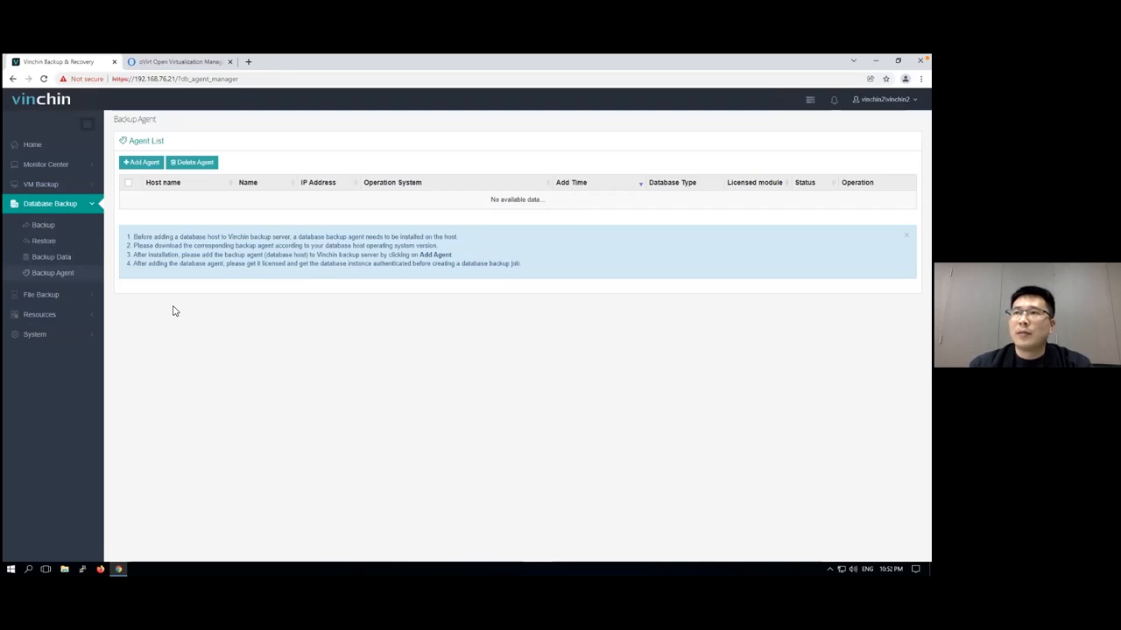
left_click(141, 162)
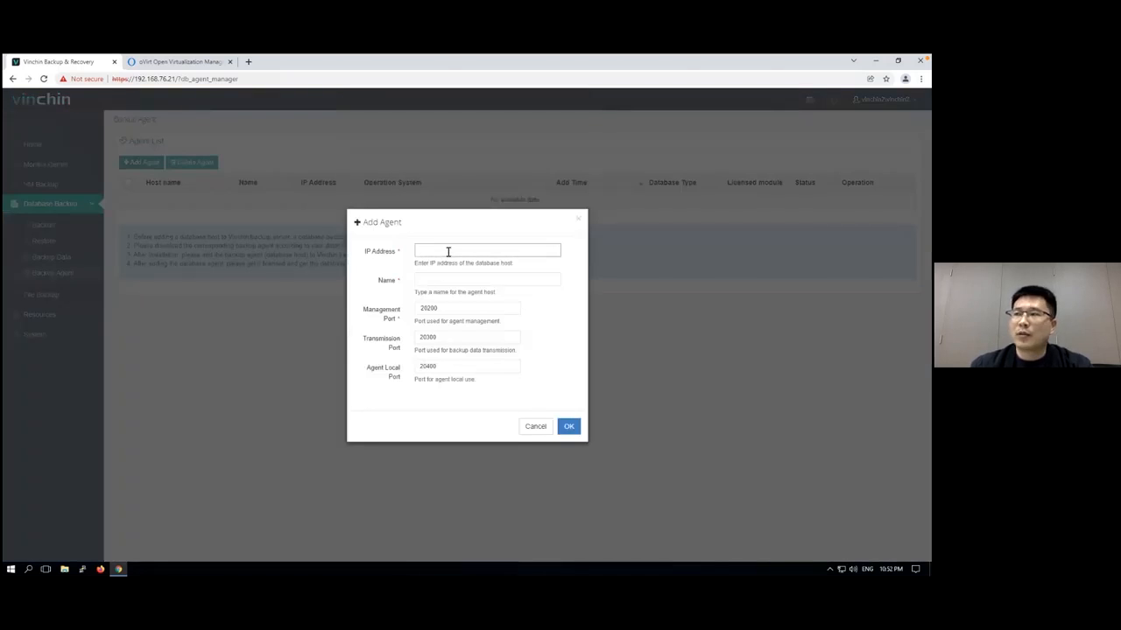
type("192")
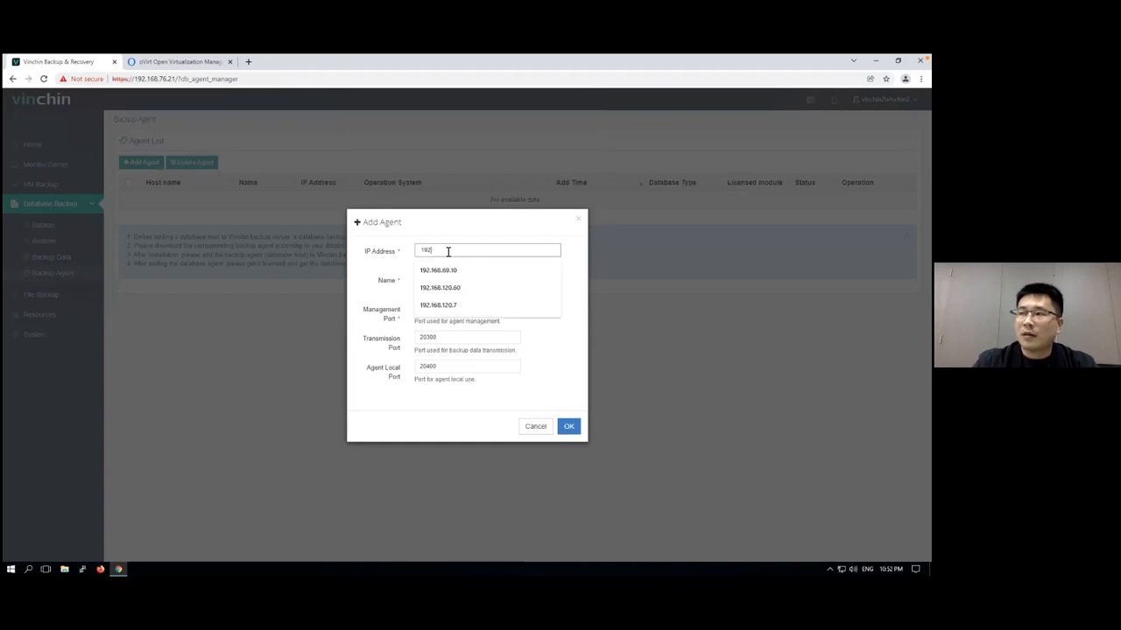
type(".168.1")
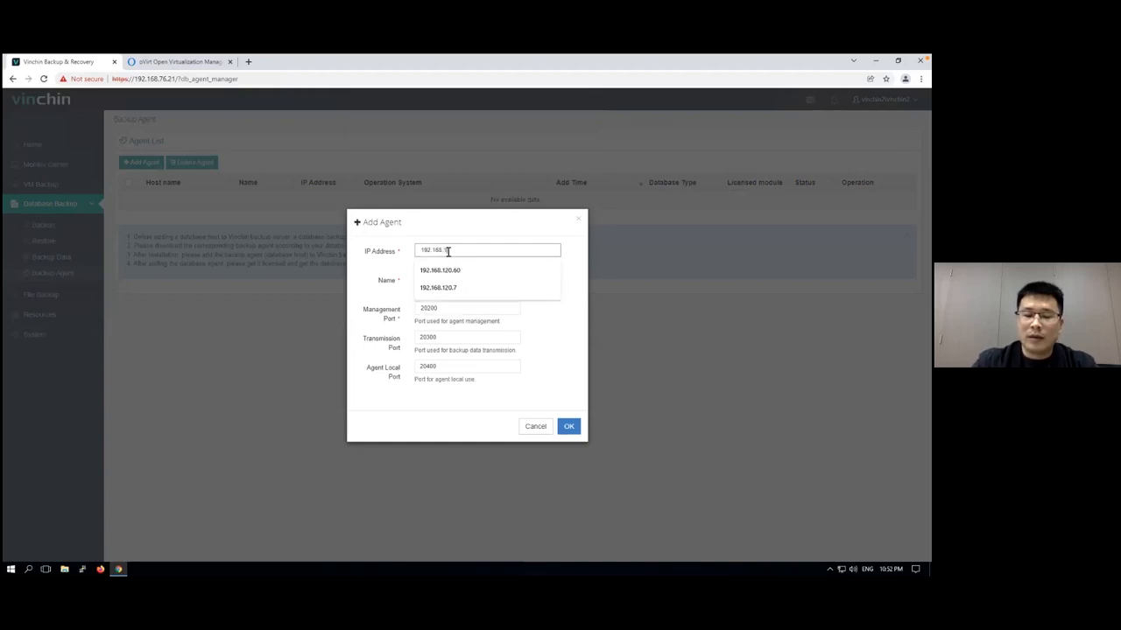
type("20.60")
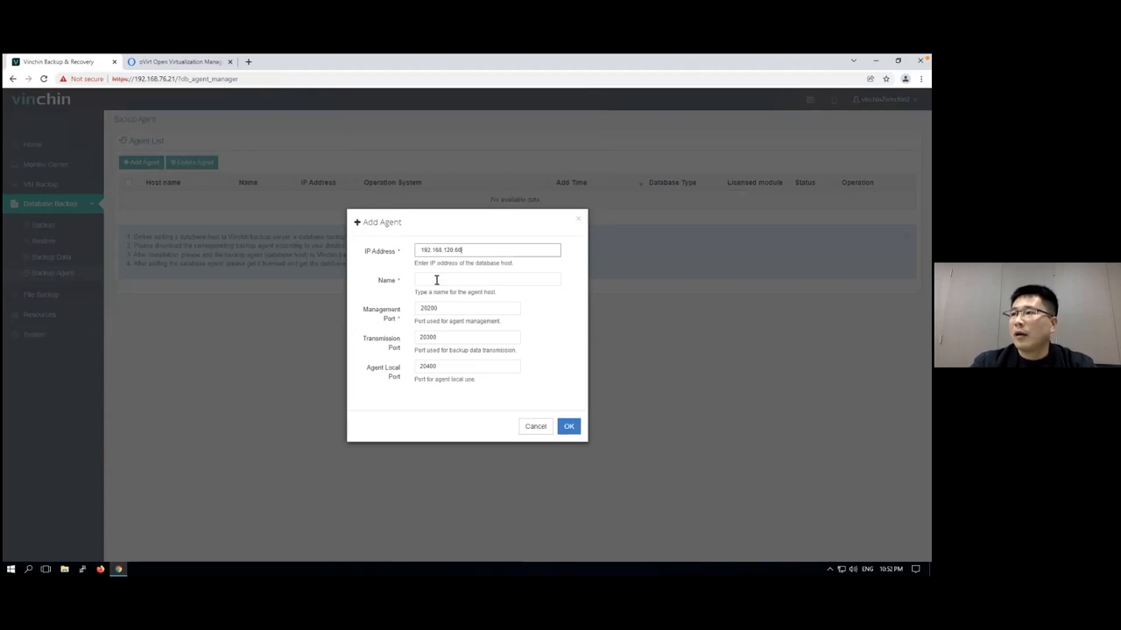
left_click(436, 280)
left_click_drag(467, 278, 394, 275)
type("S")
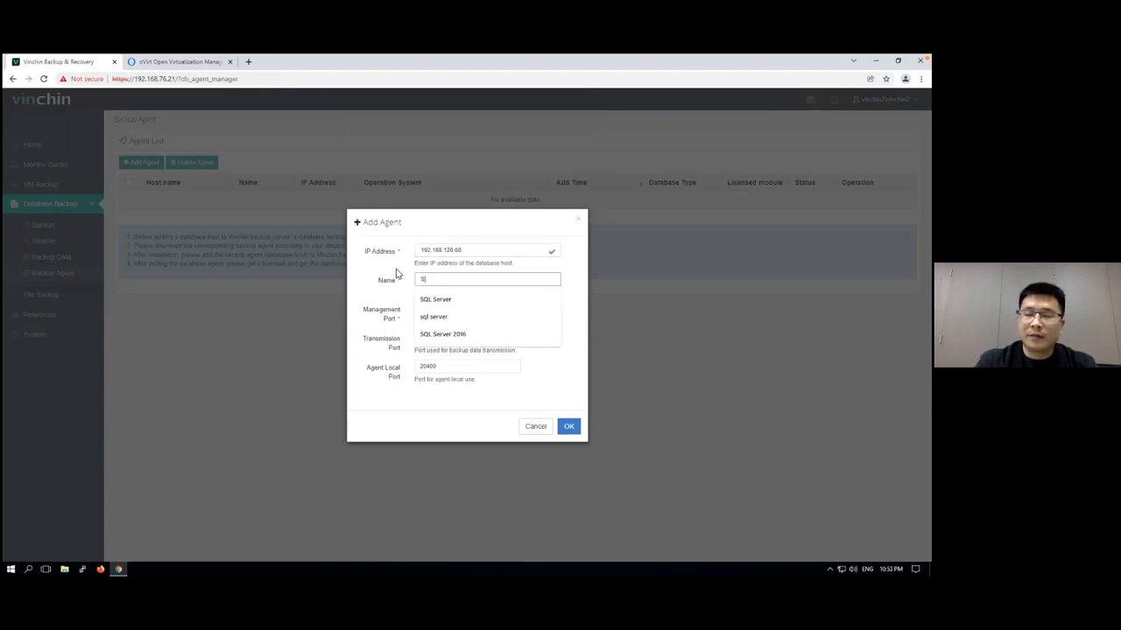
type("QL Server")
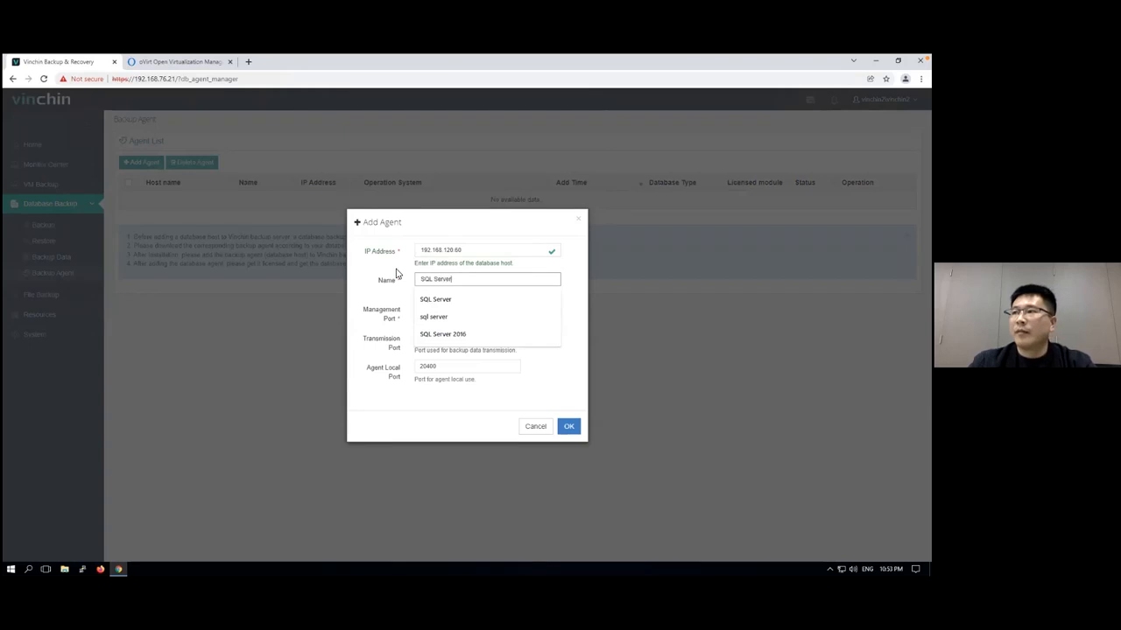
left_click(568, 428)
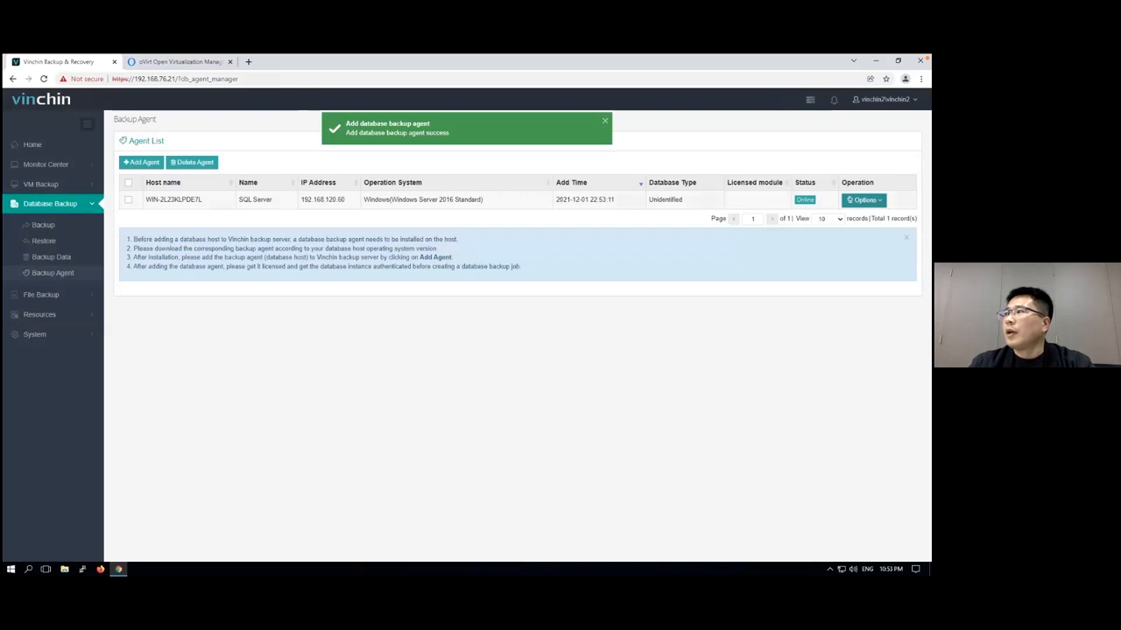
Assign a Database License to the new SQL Server backup agent
left_click(865, 200)
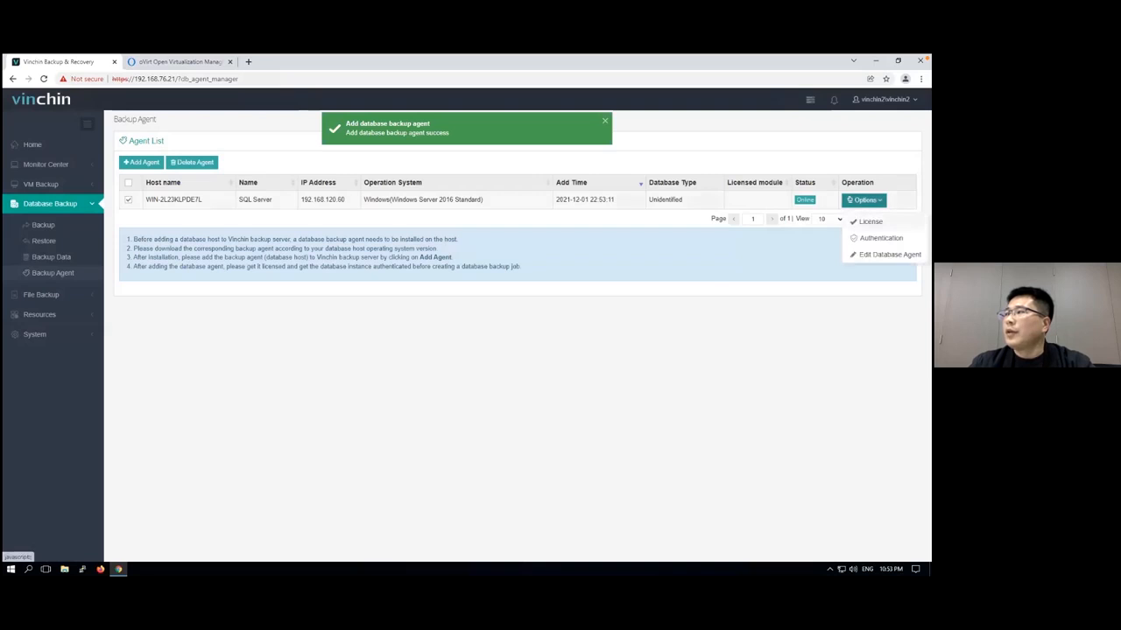
left_click(870, 223)
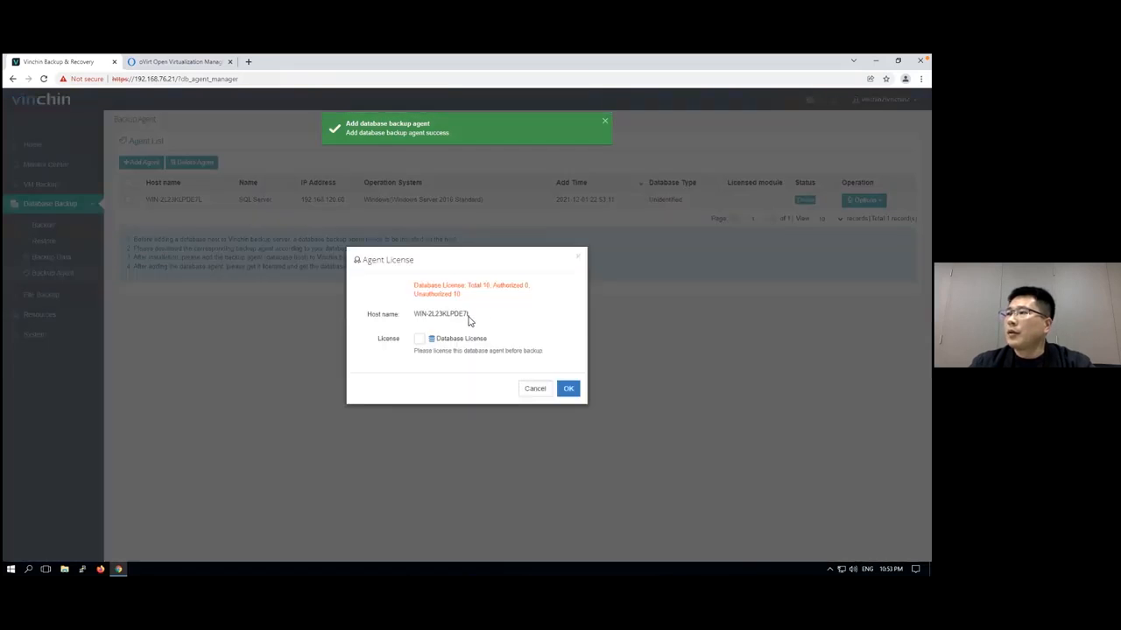
left_click(419, 339)
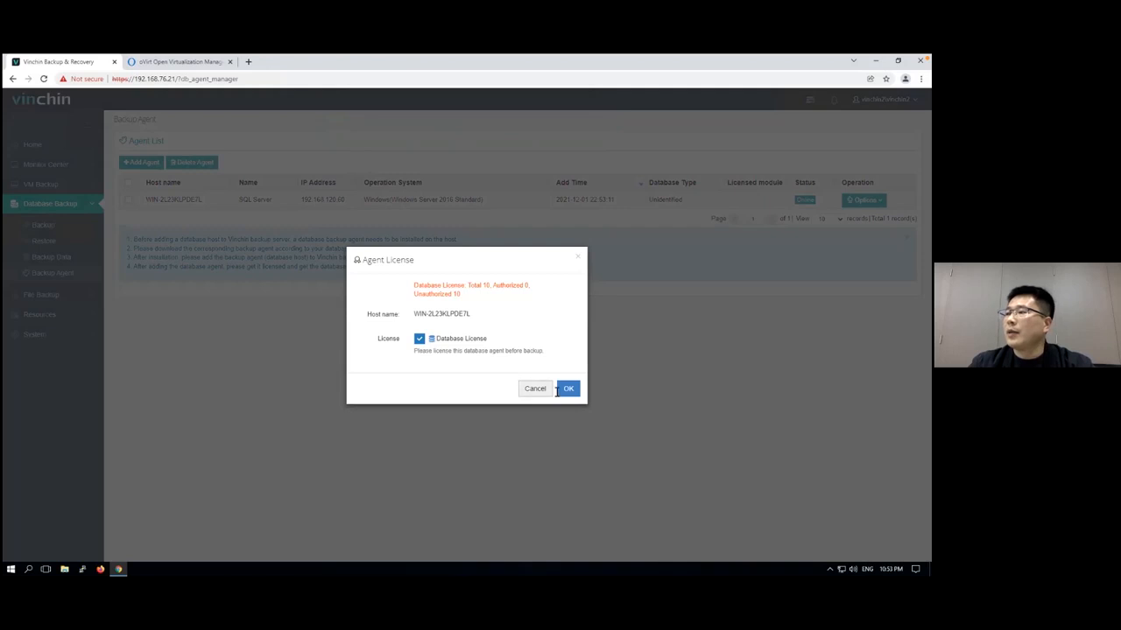
left_click(570, 389)
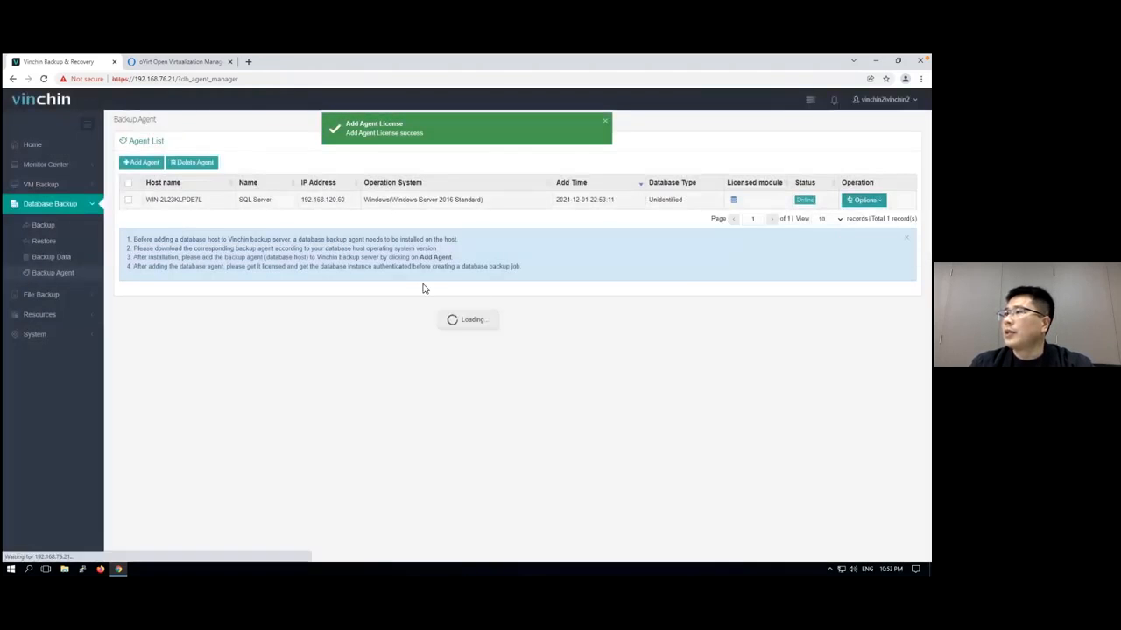
Authenticate the MSSQLSERVER instance using SQL Server Authentication with username sa and the database password
left_click(373, 320)
left_click(487, 262)
left_click(476, 284)
left_click(443, 283)
type("sa")
key("Tab")
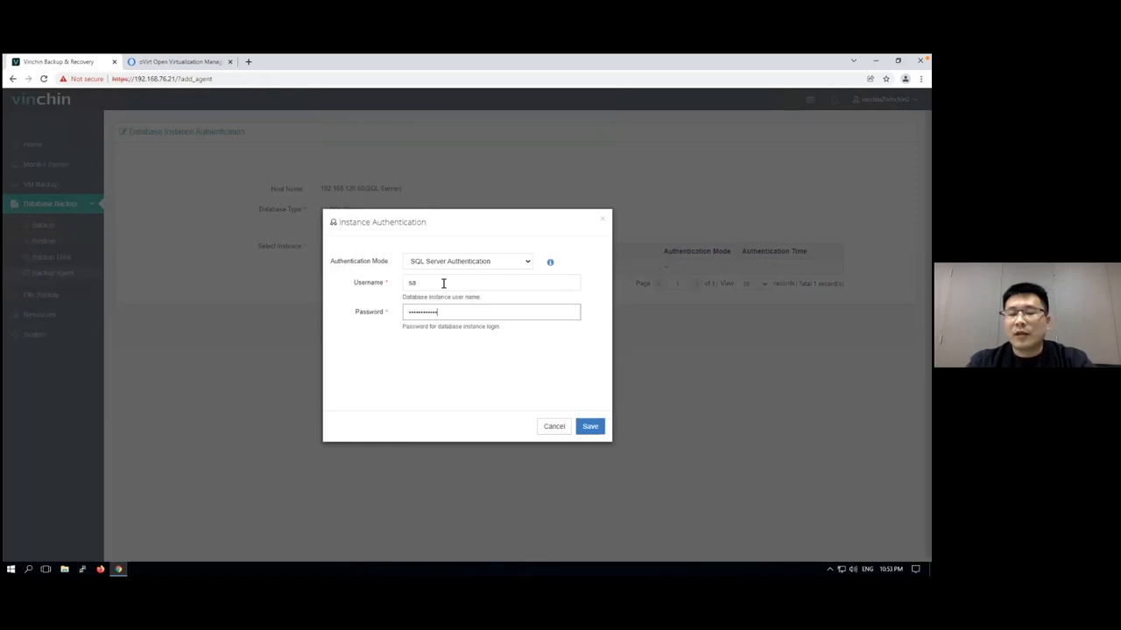
left_click(590, 427)
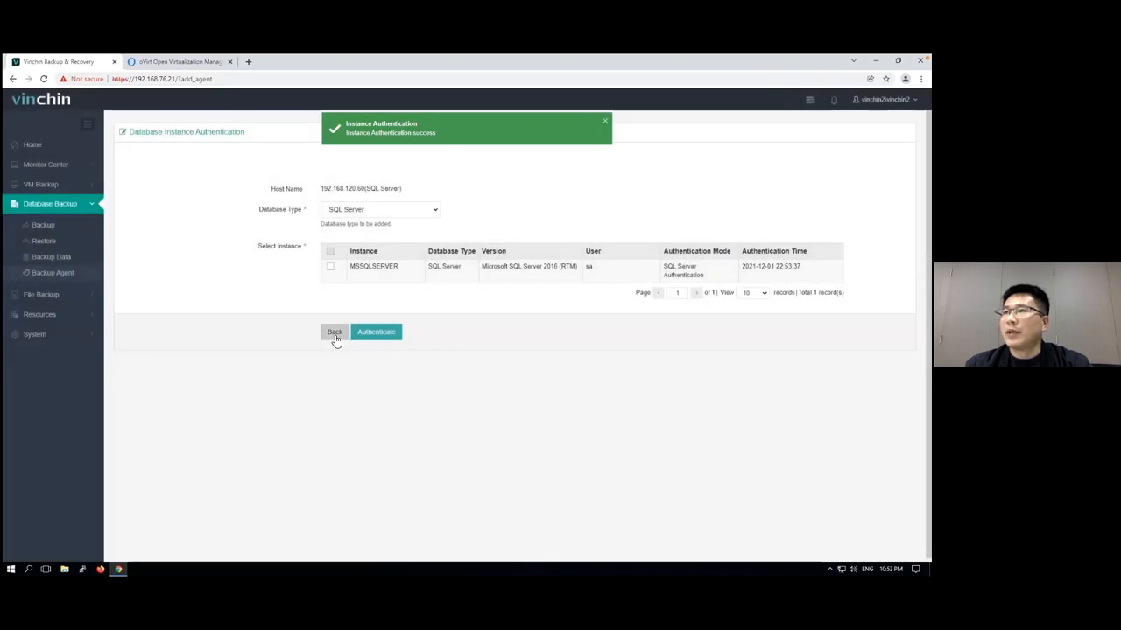
Examine the databases available under the tenant's SQL Server agent for a new database backup job
left_click(334, 340)
left_click(44, 227)
left_click(157, 243)
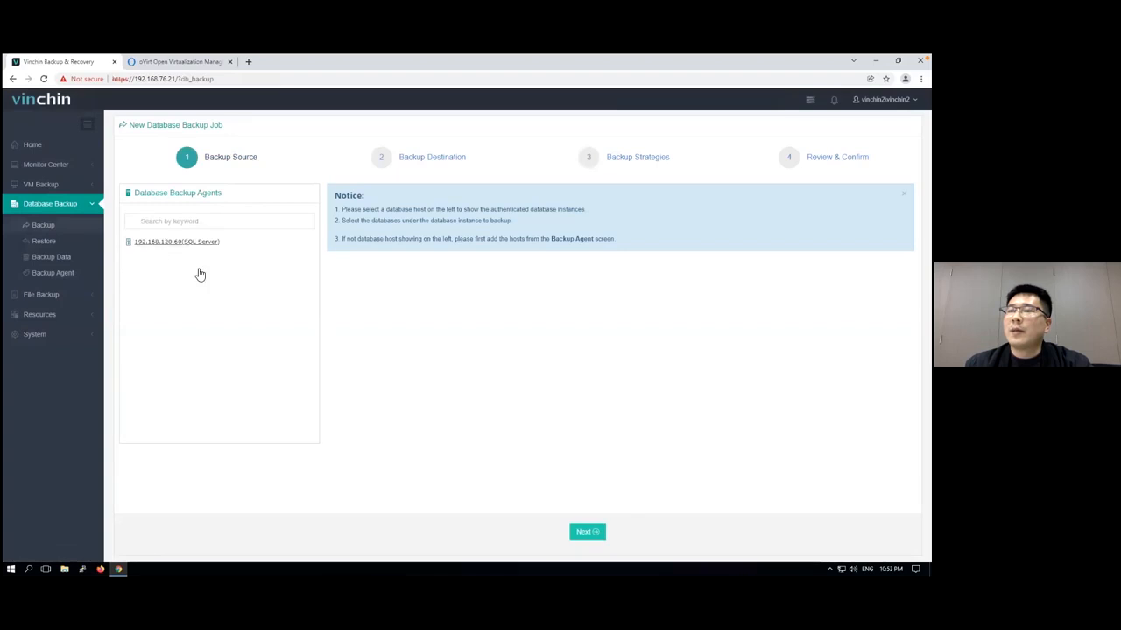
left_click(343, 227)
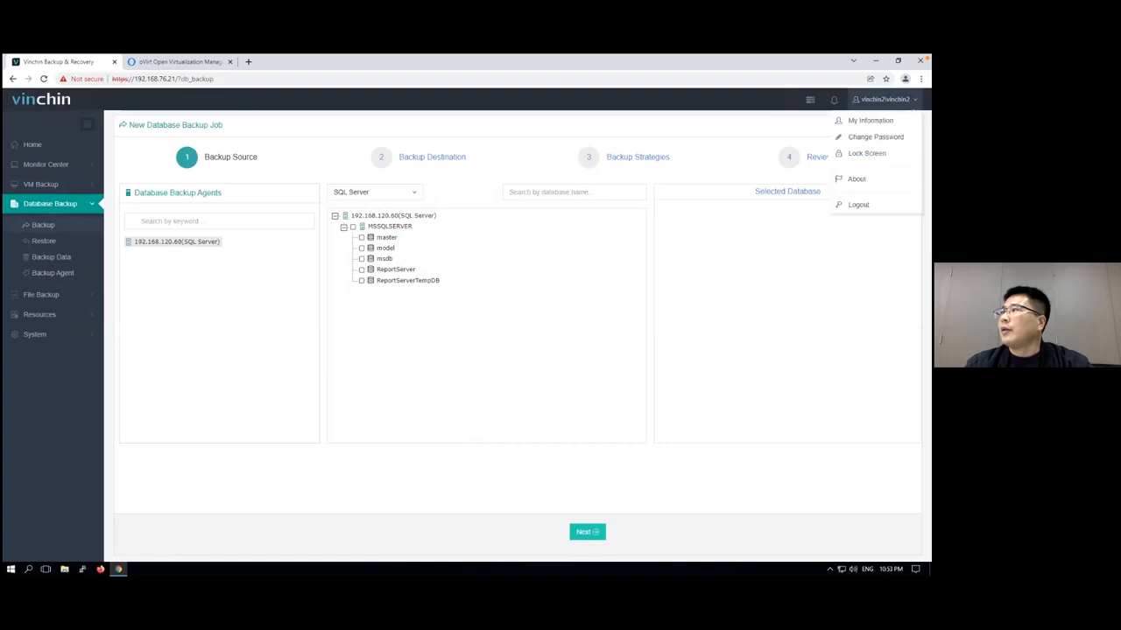
Log out of the tenant account and log in as admin with the account password
mouse_move(884, 100)
left_click(858, 204)
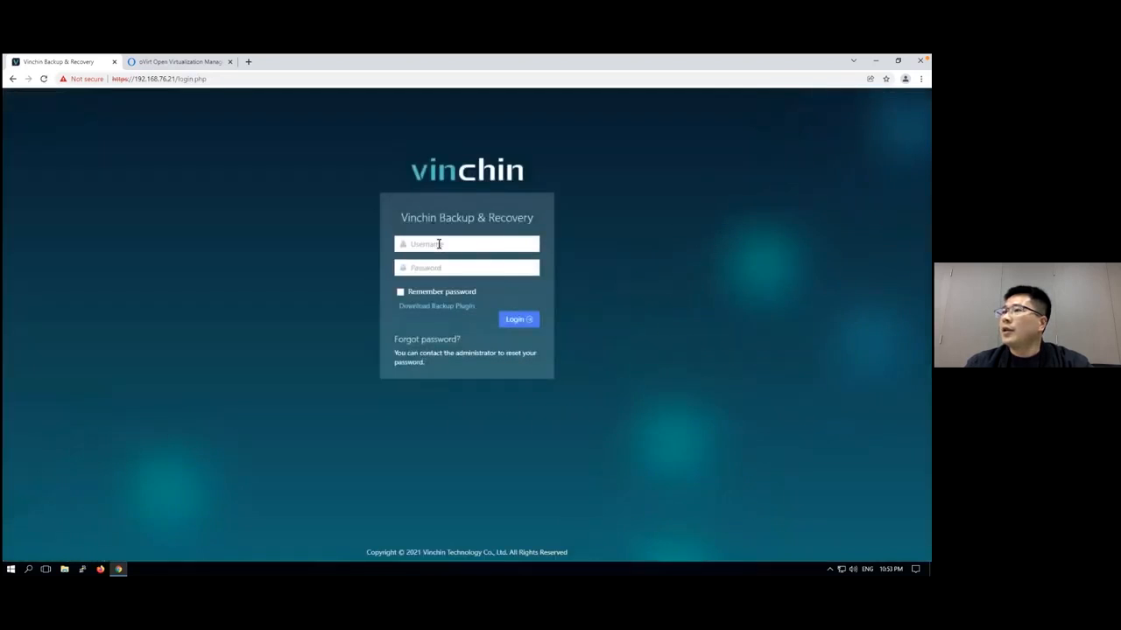
left_click(439, 244)
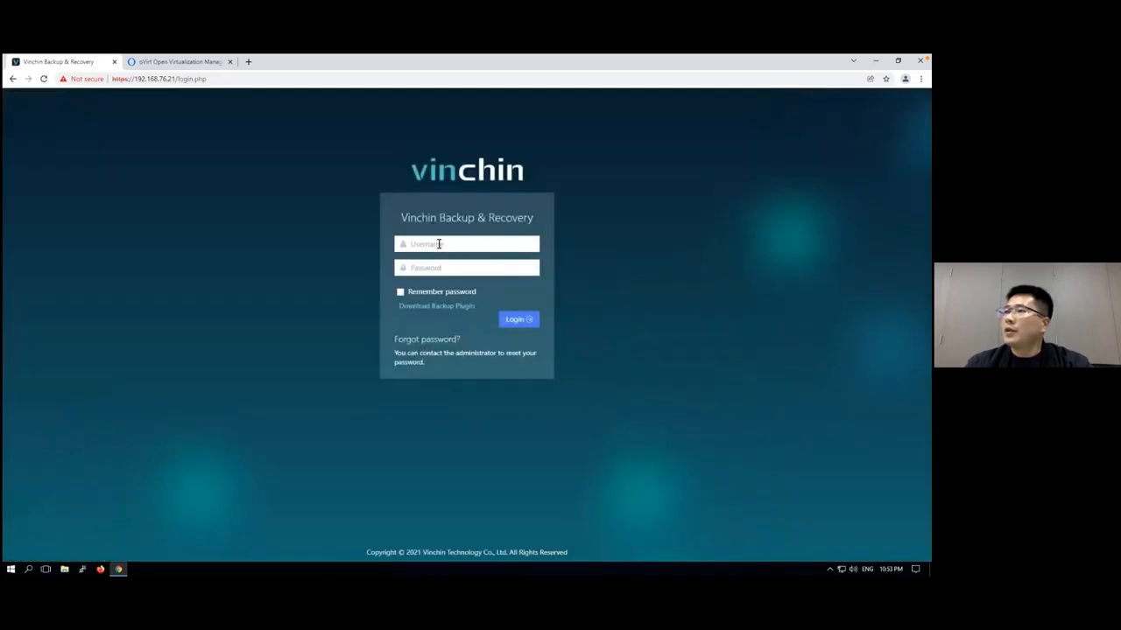
type("admin")
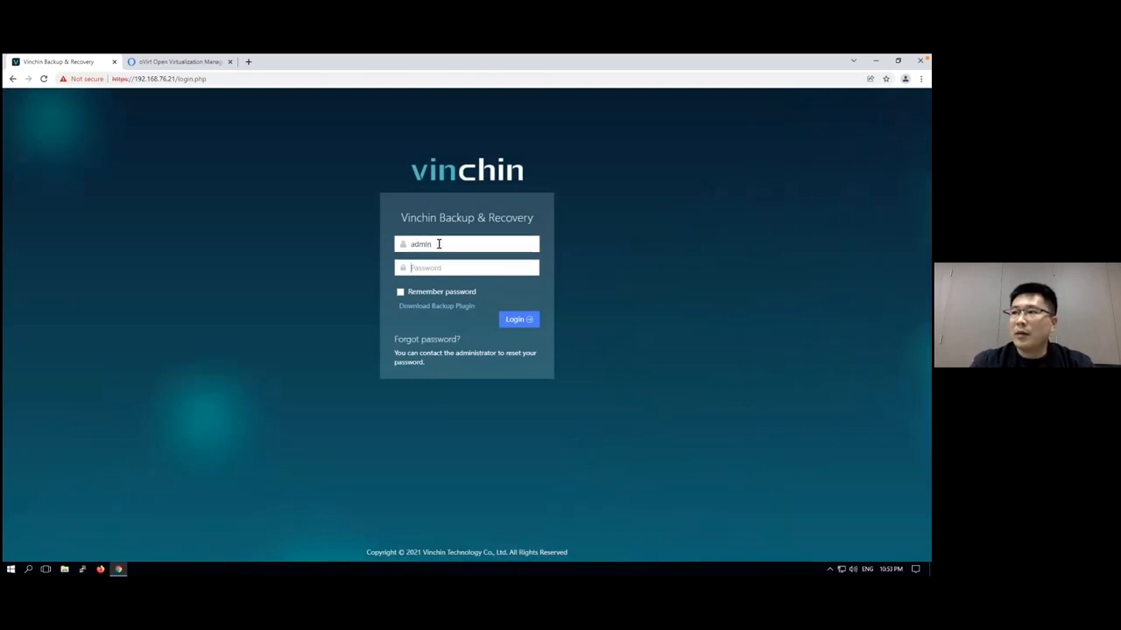
key("Tab")
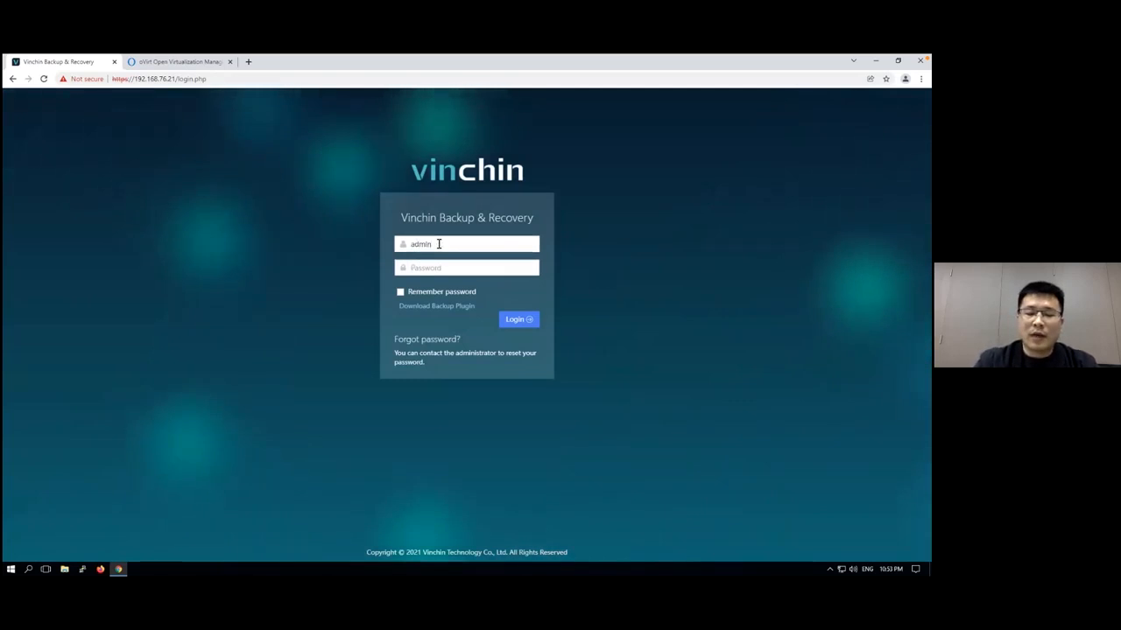
type("*********")
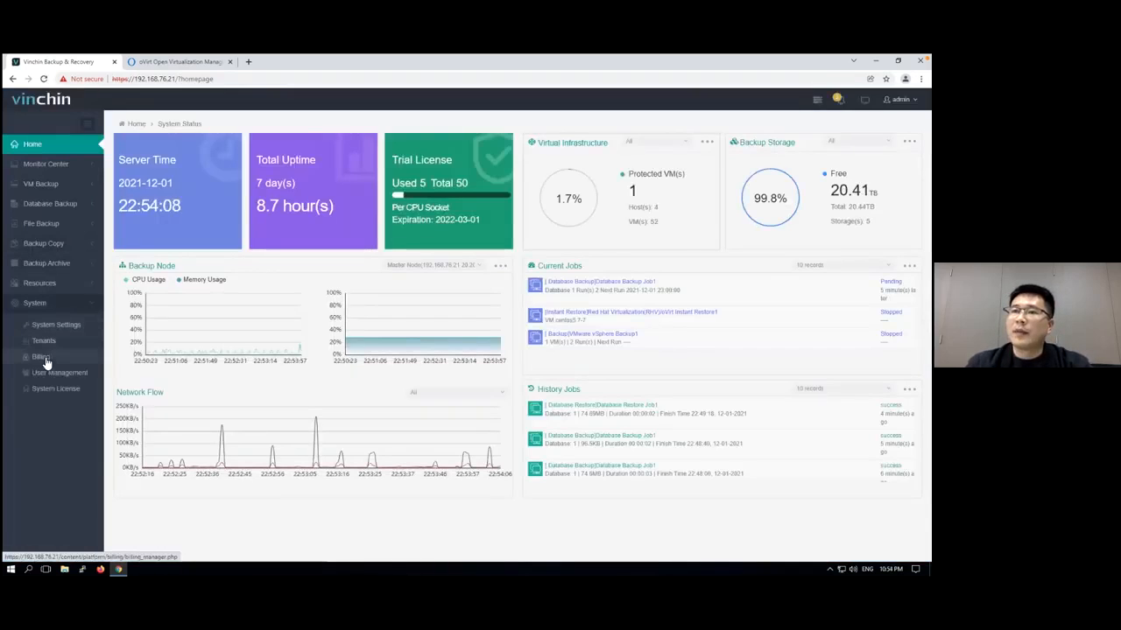
Create a new billing rule with the Monthly Subscription billing type and CNY | Yuan as currency
left_click(42, 357)
left_click(133, 163)
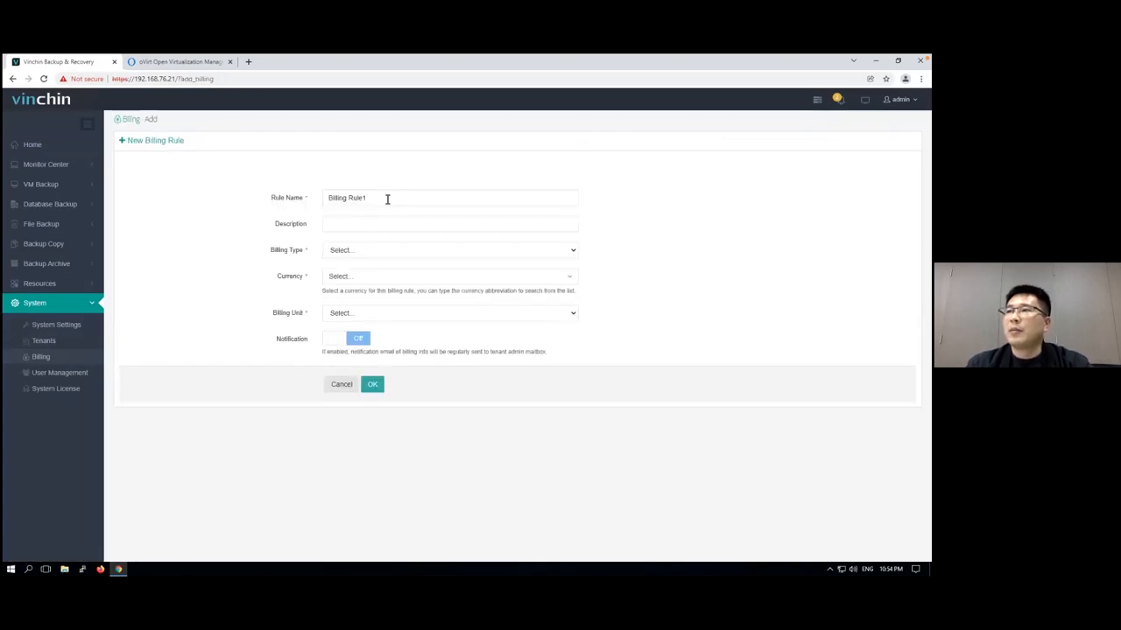
left_click(379, 251)
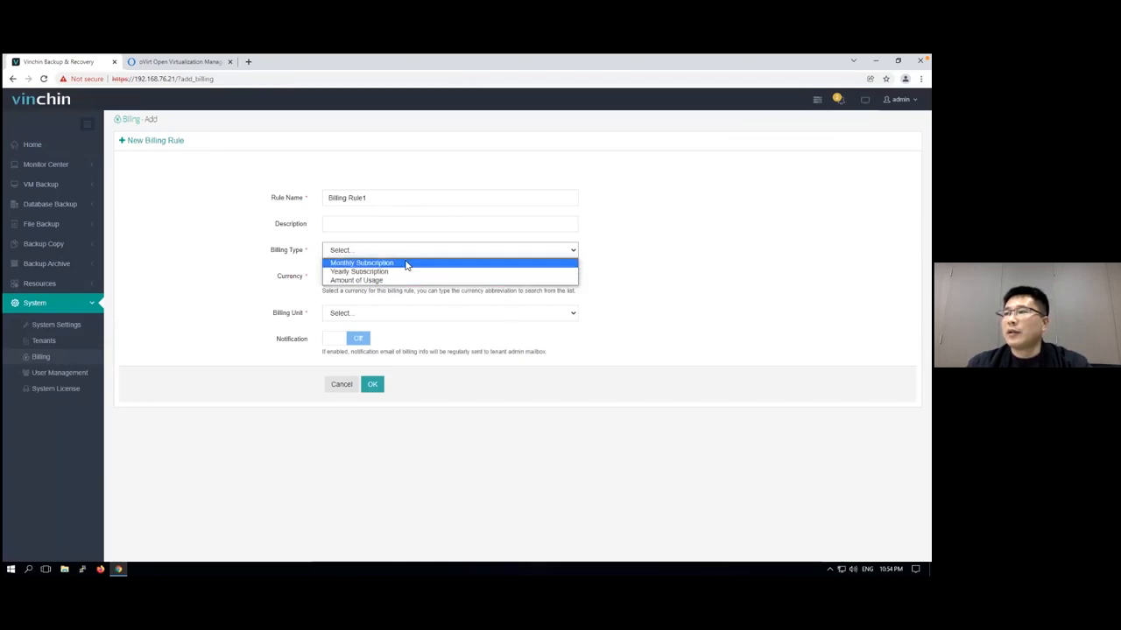
left_click(407, 264)
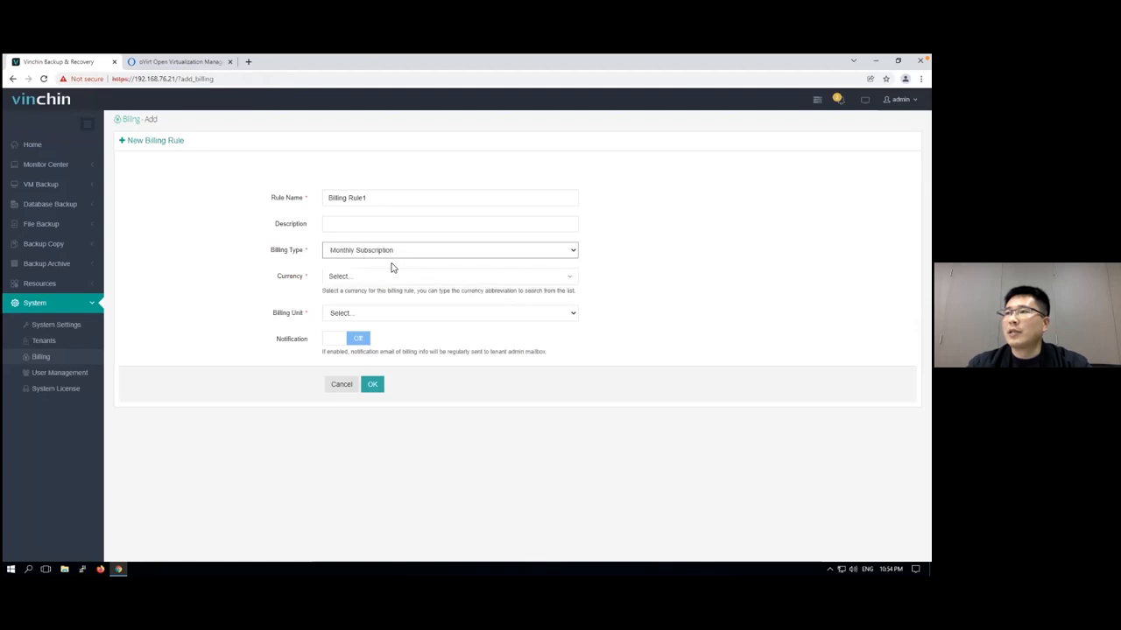
left_click(394, 278)
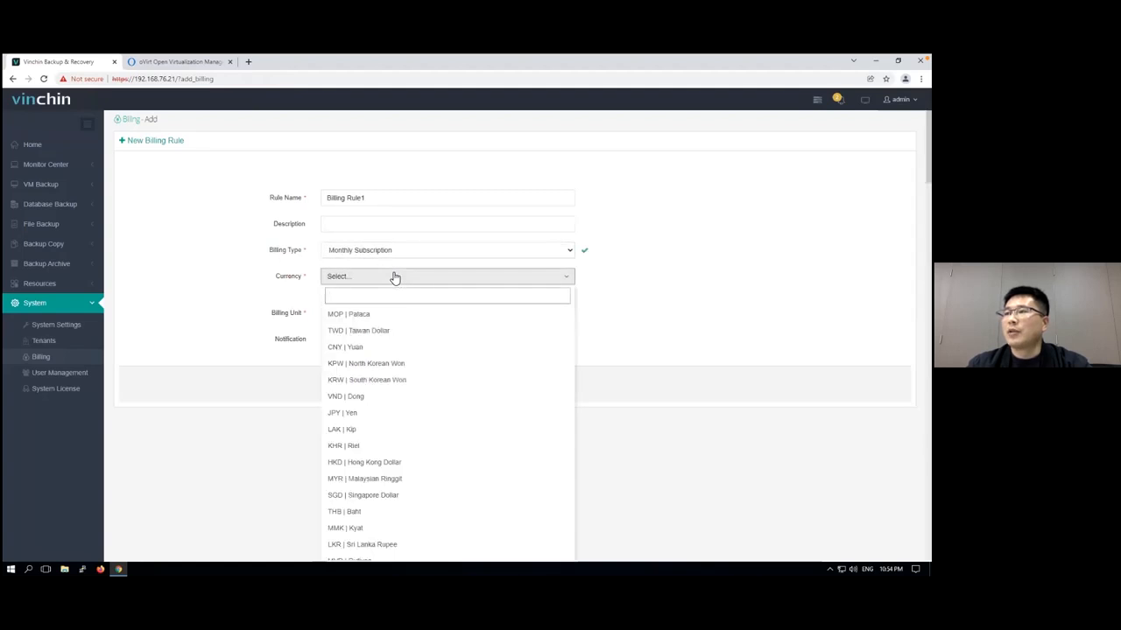
scroll(450, 375, "down", 4)
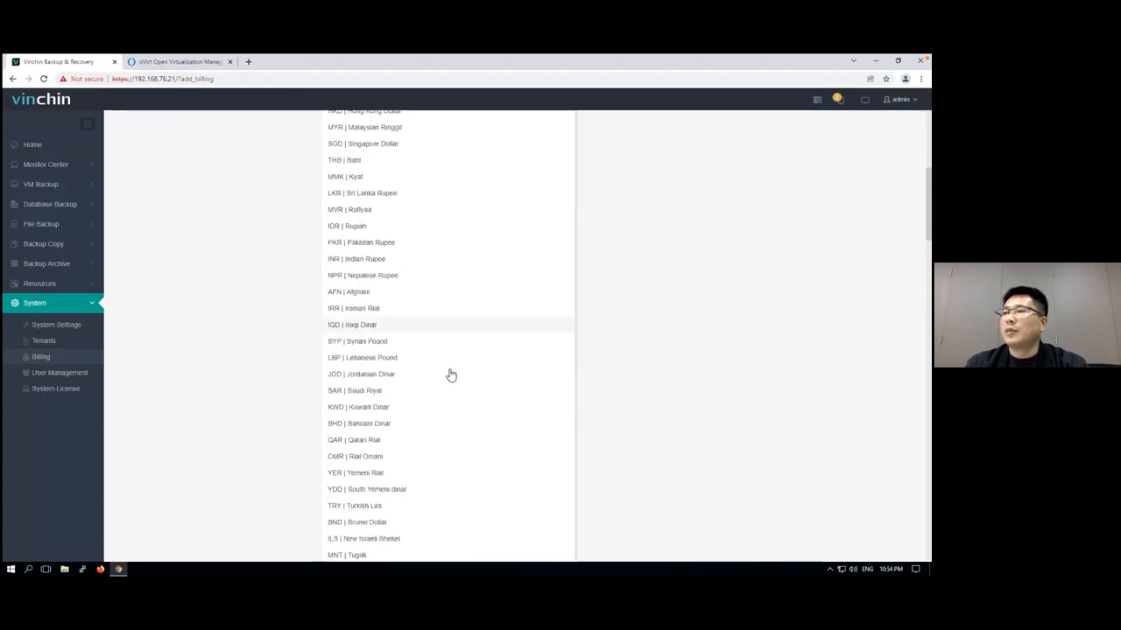
scroll(450, 375, "up", 4)
left_click(437, 347)
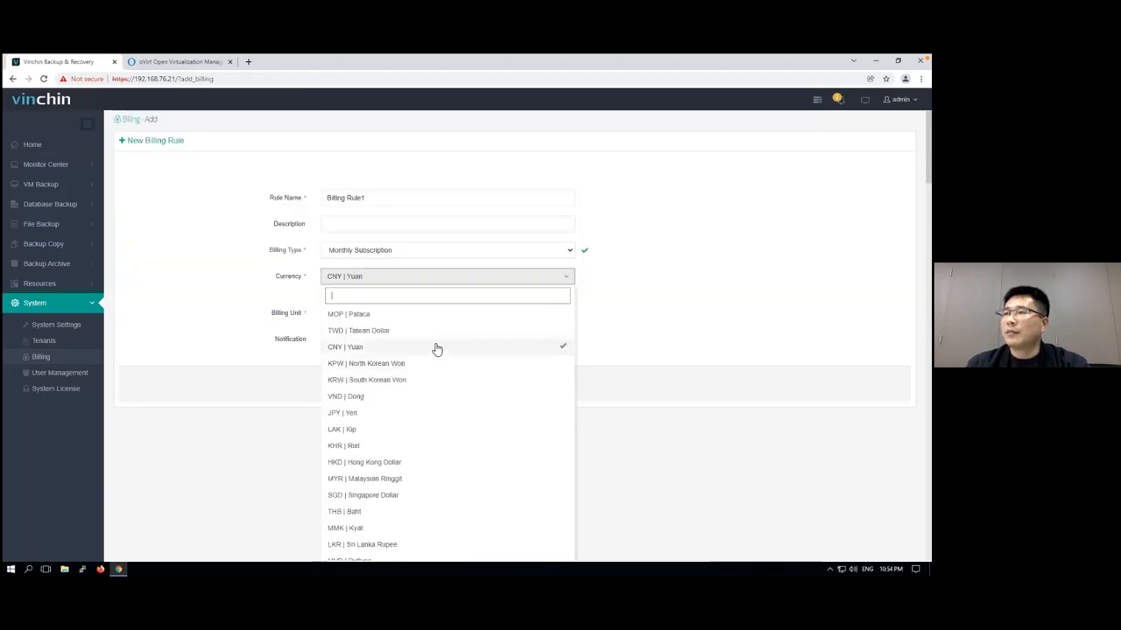
left_click(617, 331)
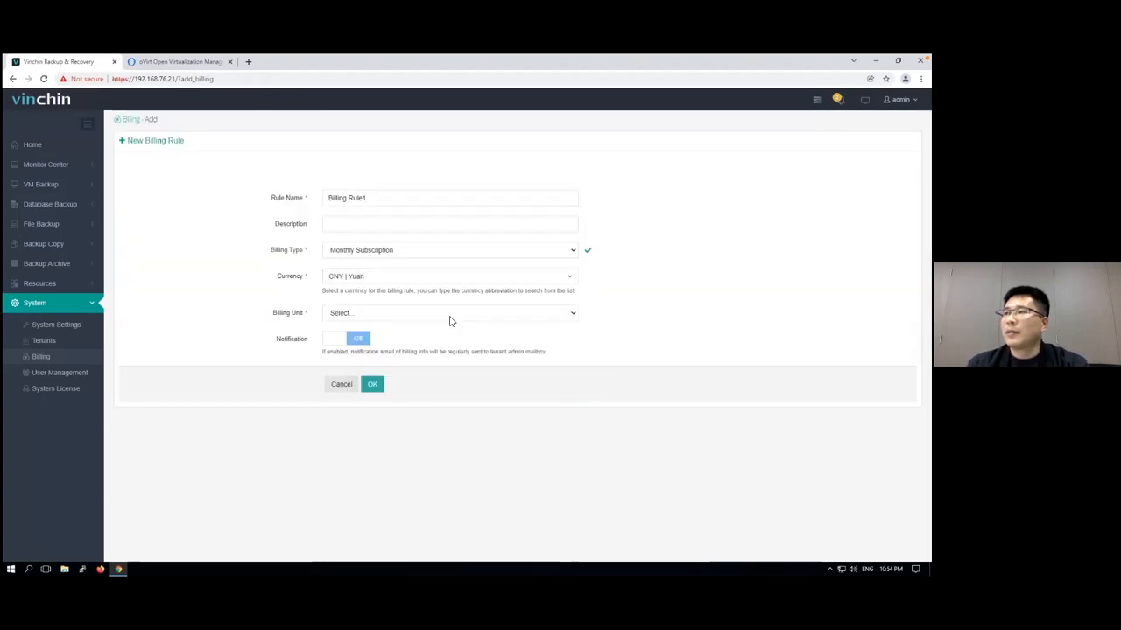
Set the billing unit to Workload Quantity and include all workload types: Virtual Machine, File Agent and Database Agent
left_click(404, 319)
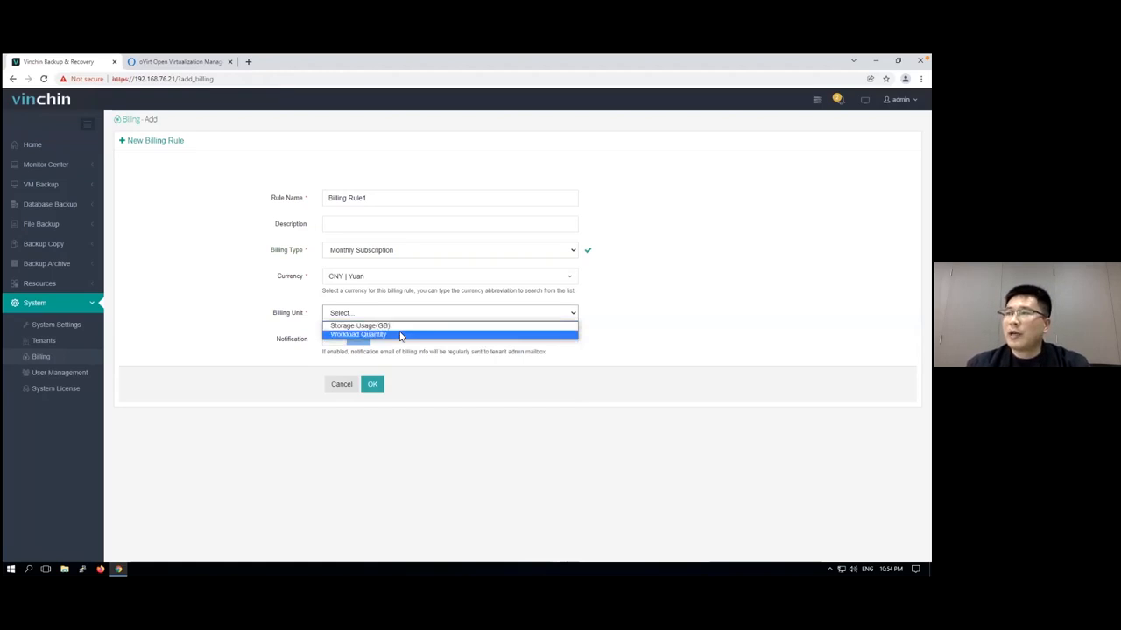
left_click(400, 335)
left_click(383, 341)
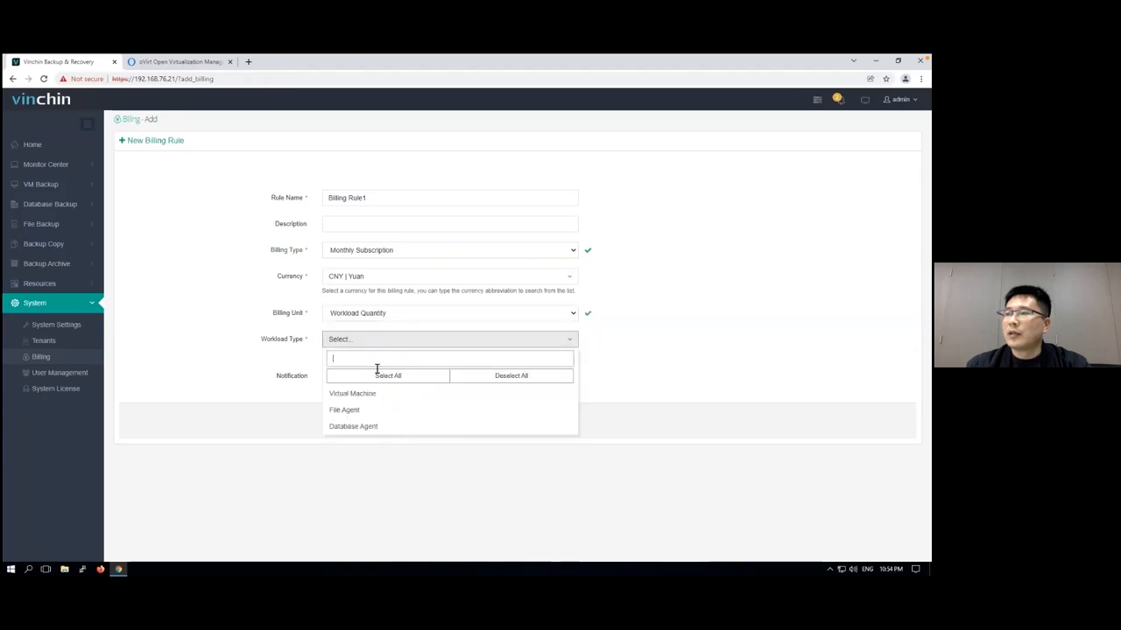
left_click(362, 376)
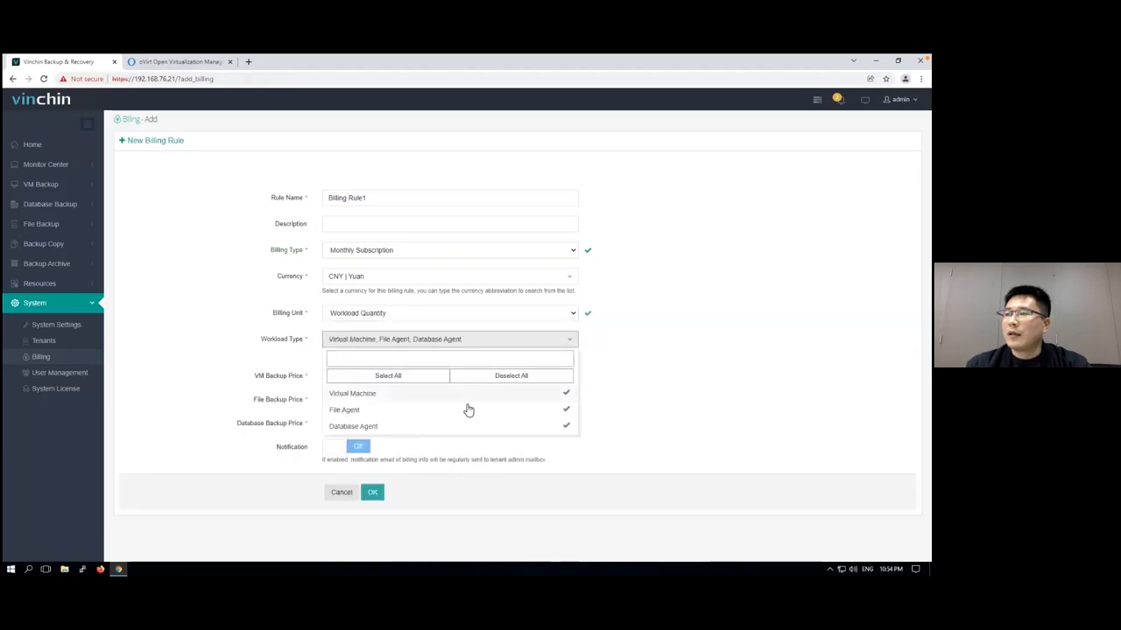
left_click(620, 386)
Set monthly prices of 10 CNY for VM backup, 5 CNY for file backup and 5 CNY for database backup, and save the rule
left_click(347, 375)
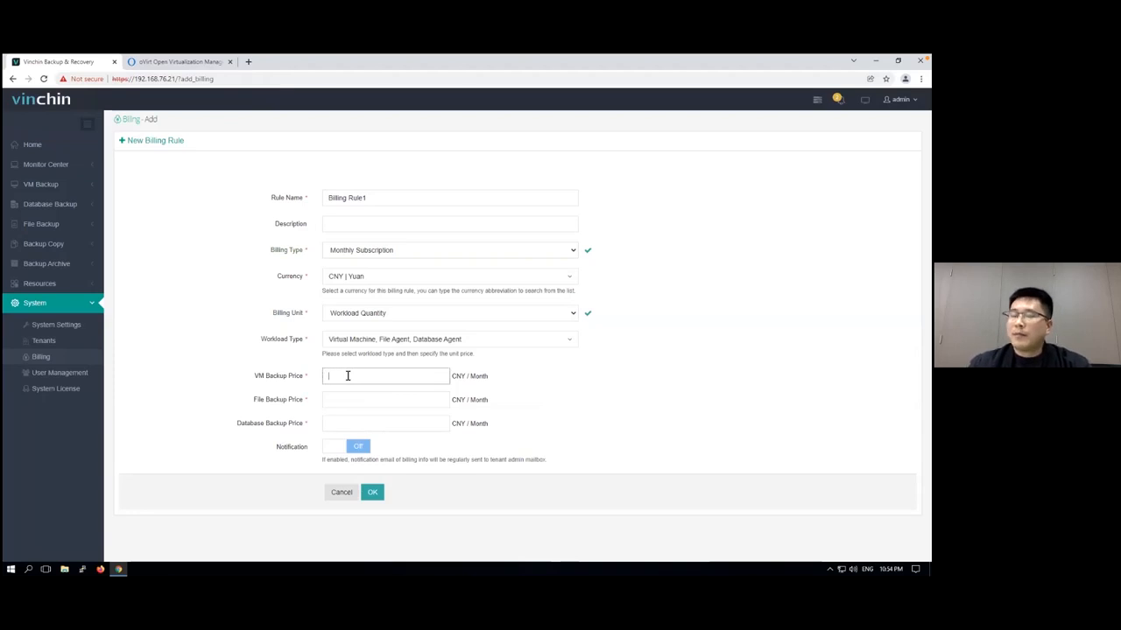
type("10")
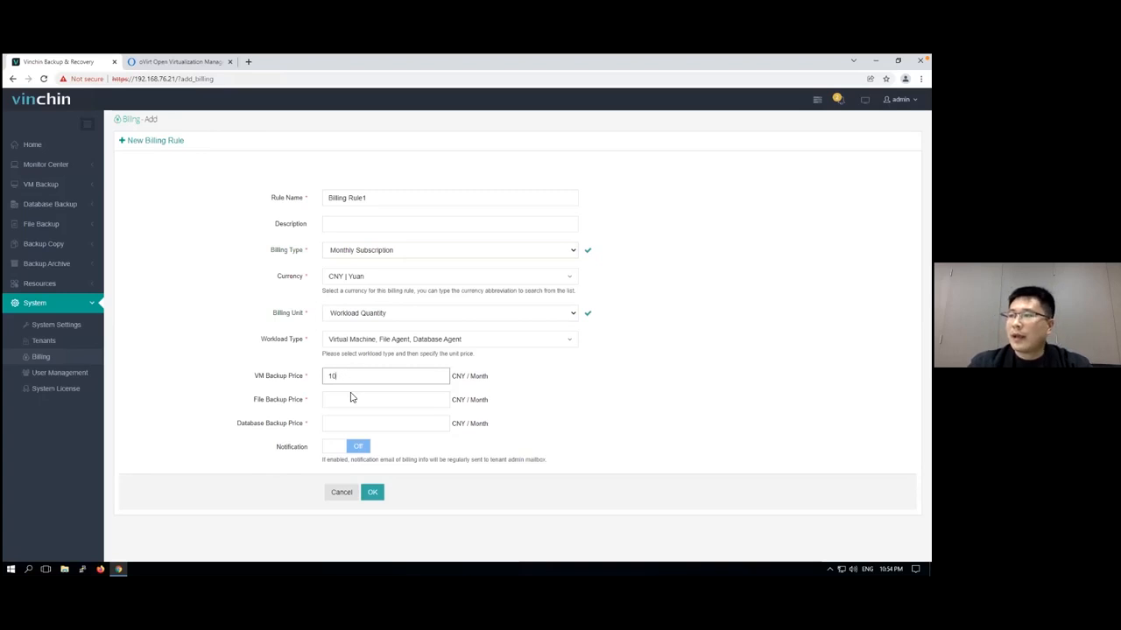
left_click(352, 398)
type("5")
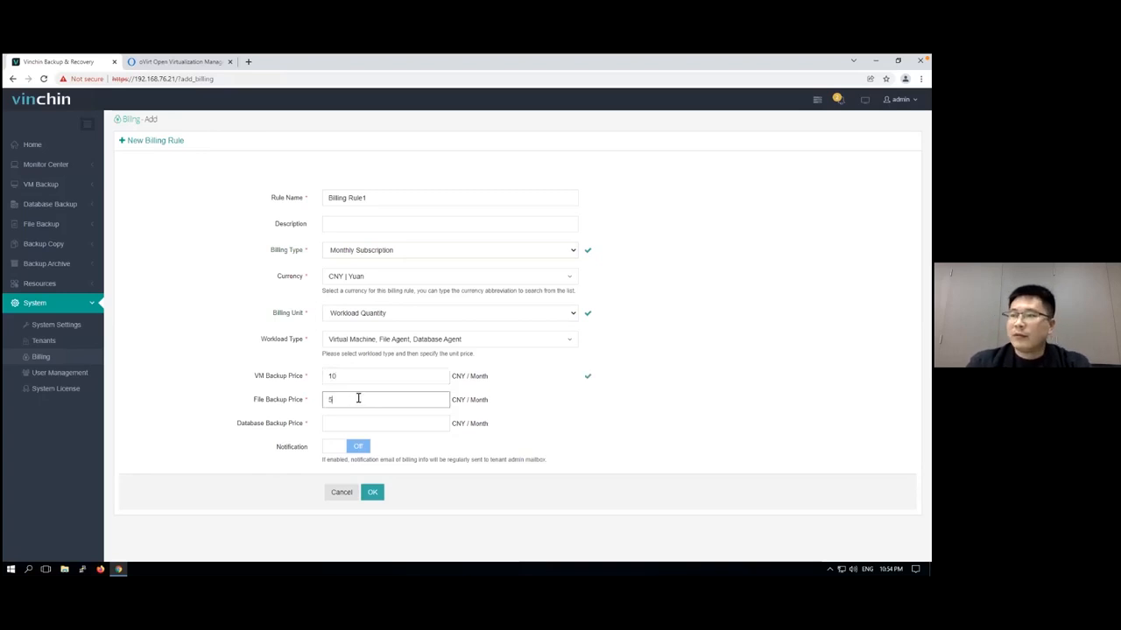
left_click(341, 425)
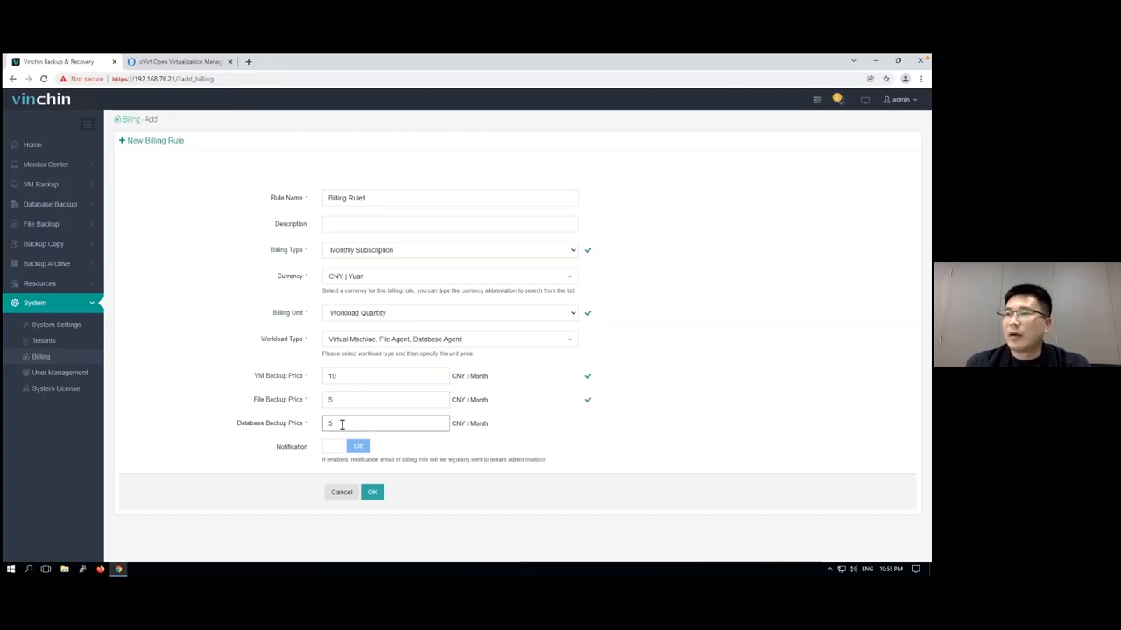
left_click(377, 495)
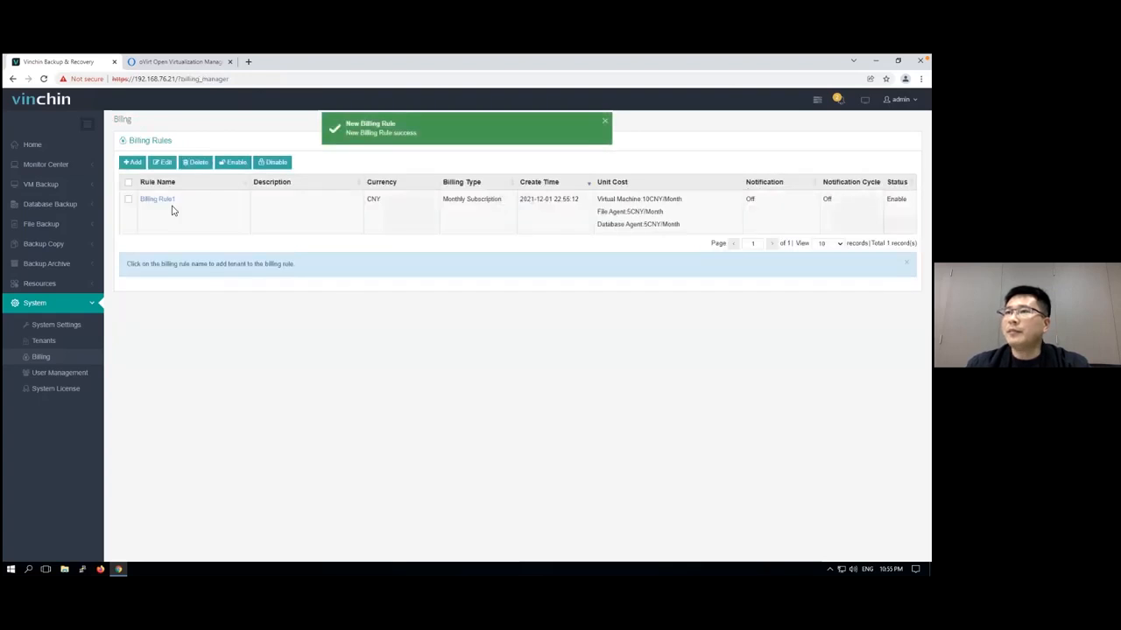
Start adding a tenant to Billing Rule1 and choose vinchin2 as the tenant
left_click(159, 201)
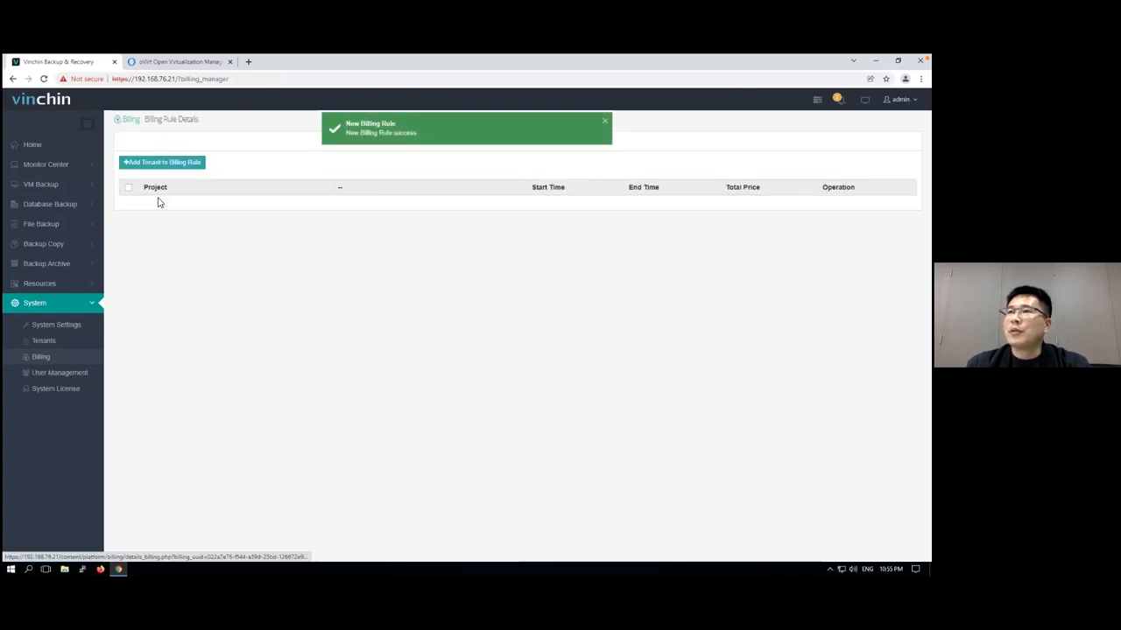
left_click(149, 167)
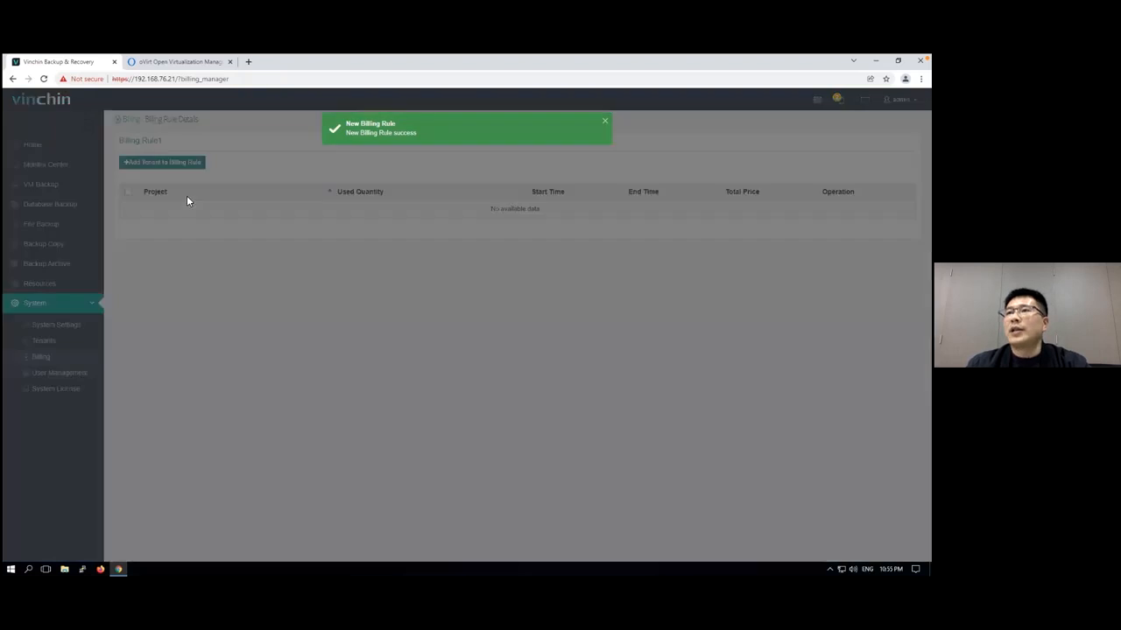
left_click(455, 234)
left_click(420, 285)
left_click(577, 289)
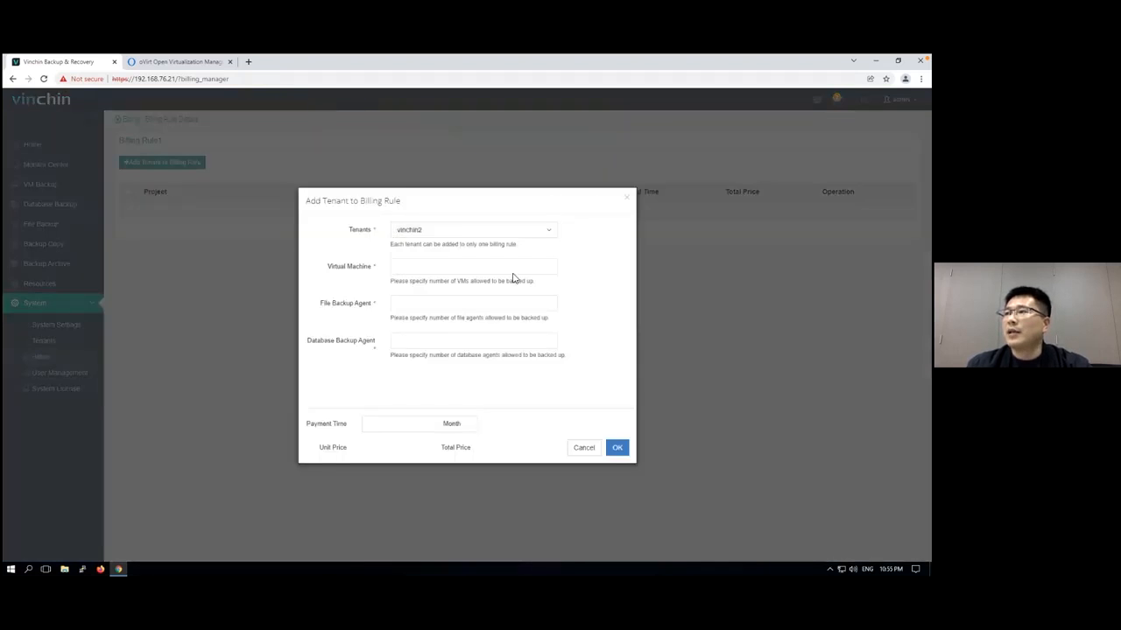
Allow the tenant 10 virtual machines, 10 file backup agents and 10 database backup agents
left_click(426, 268)
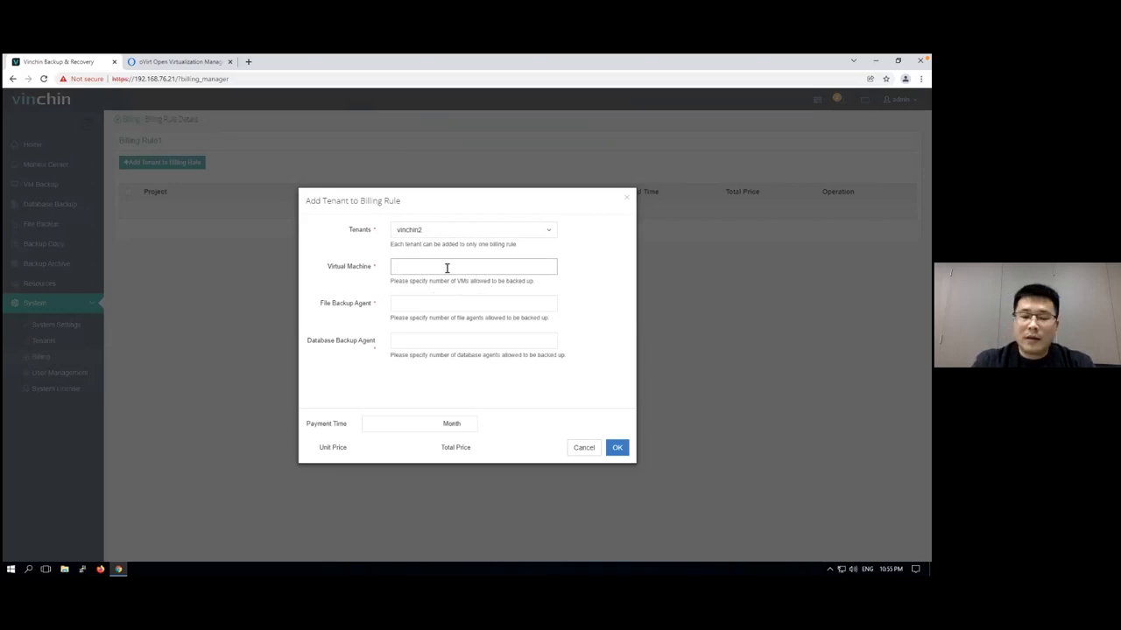
type("10")
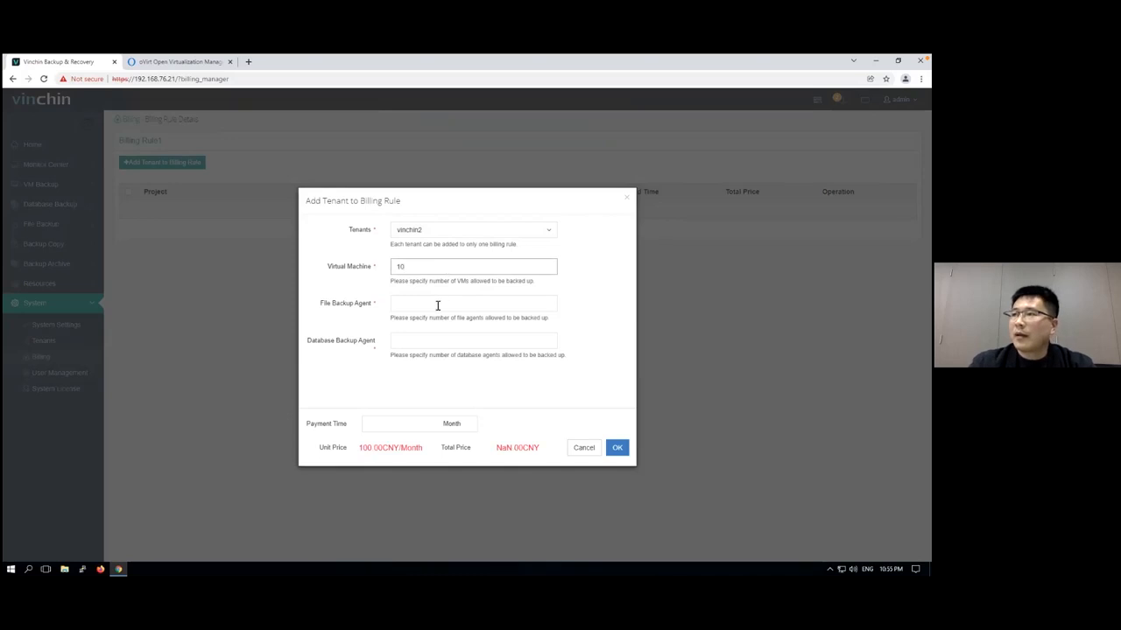
left_click(435, 305)
type("10")
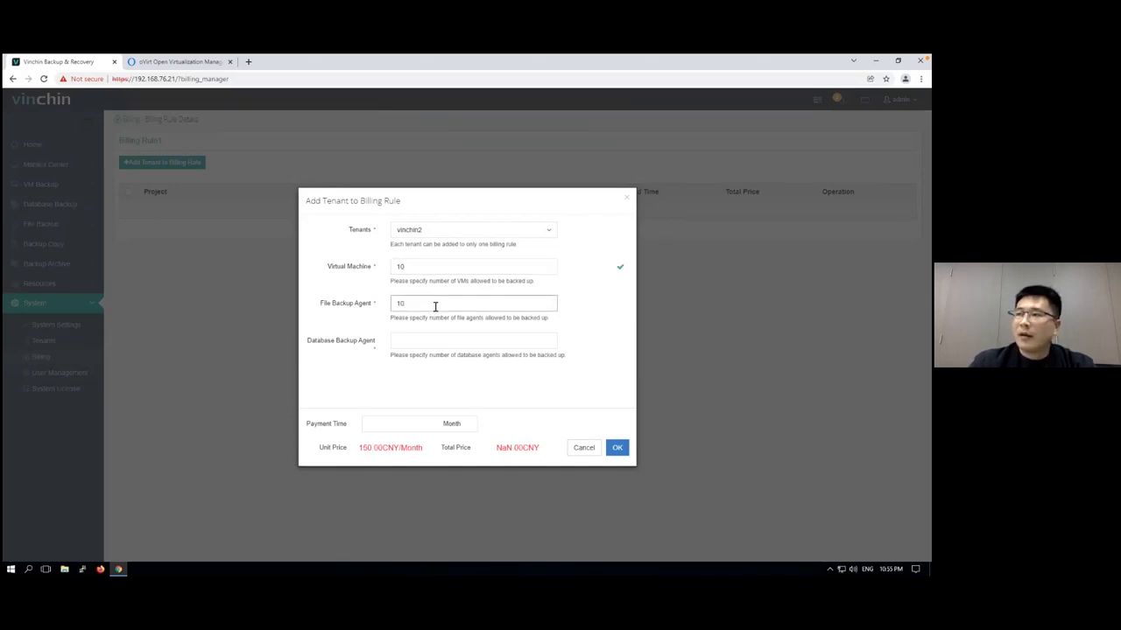
left_click(464, 342)
type("10")
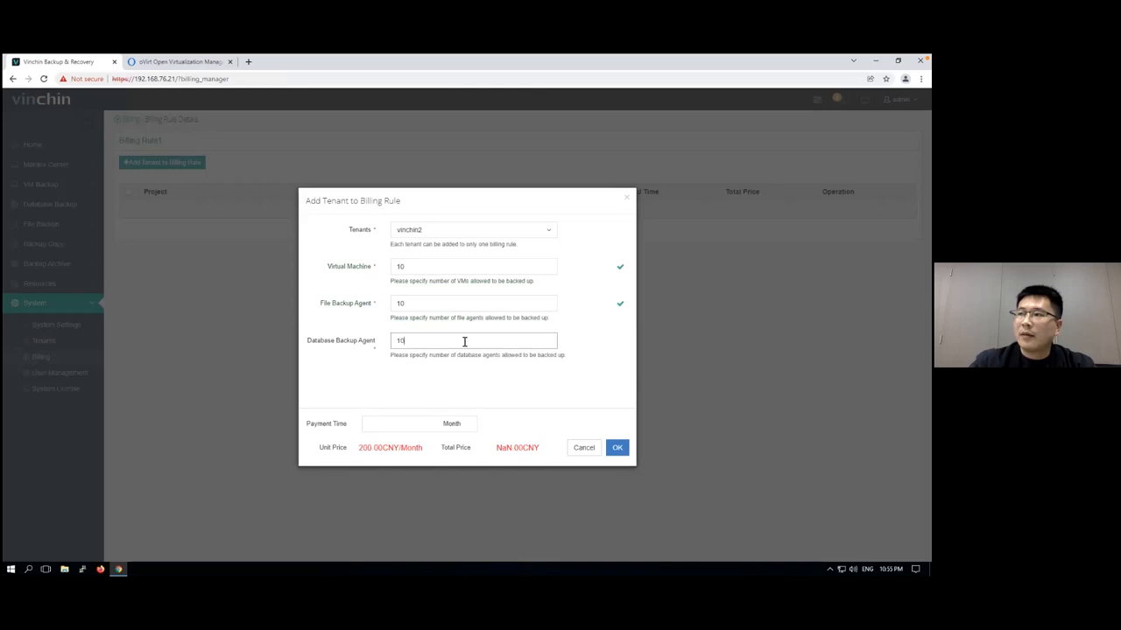
left_click(449, 372)
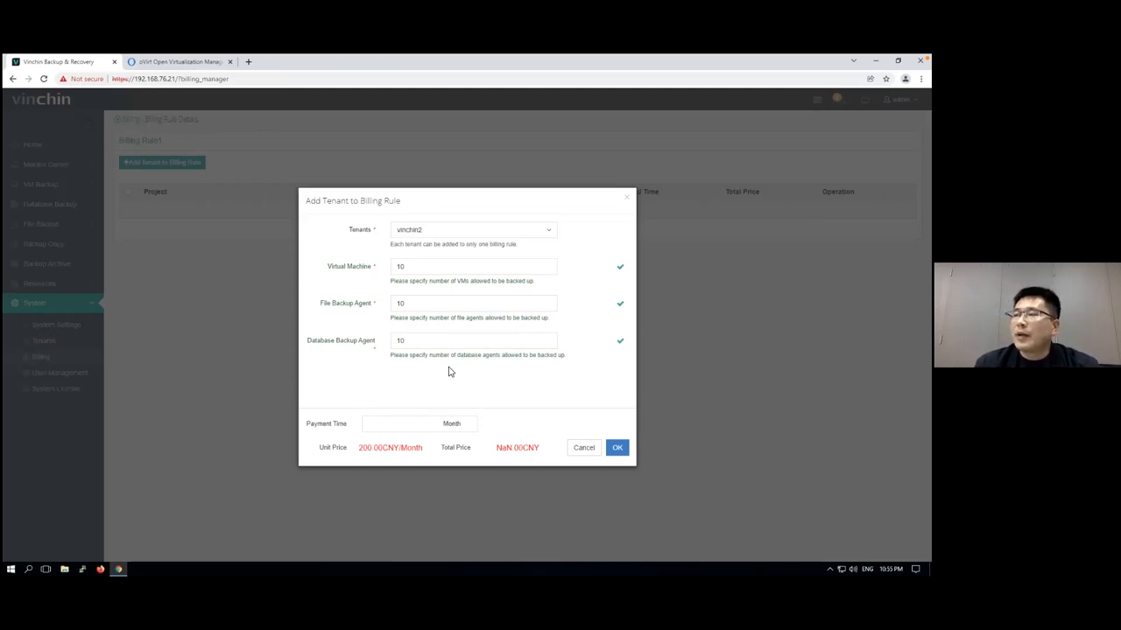
Set the payment time to 12 months, add the tenant to the billing rule, and return to the billing rules list
left_click(395, 425)
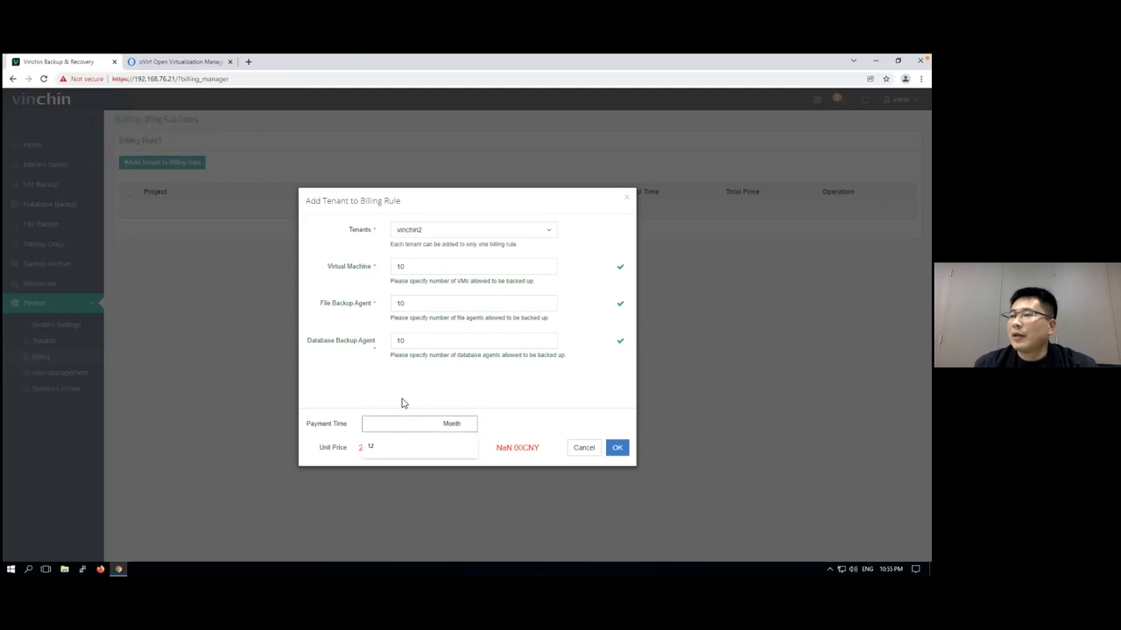
left_click(386, 446)
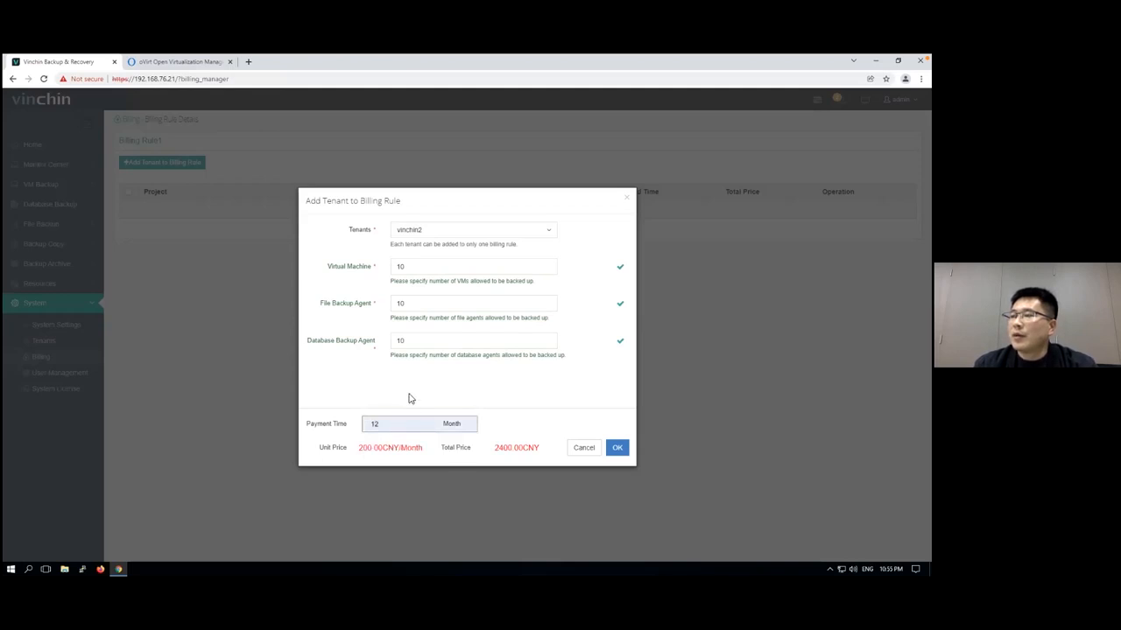
left_click(623, 449)
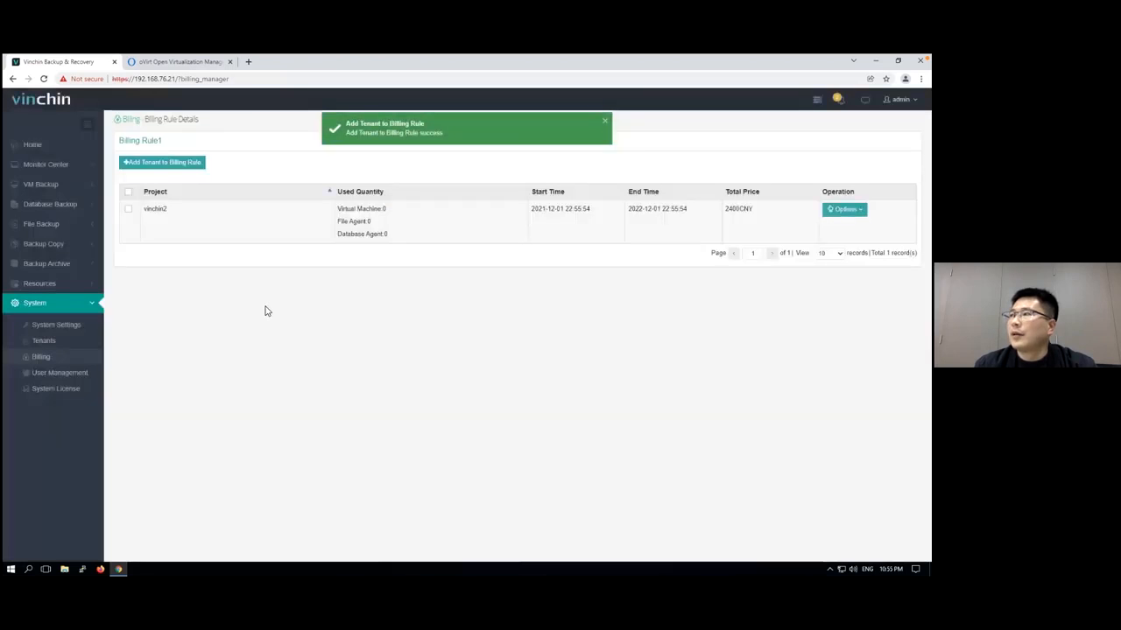
left_click(86, 362)
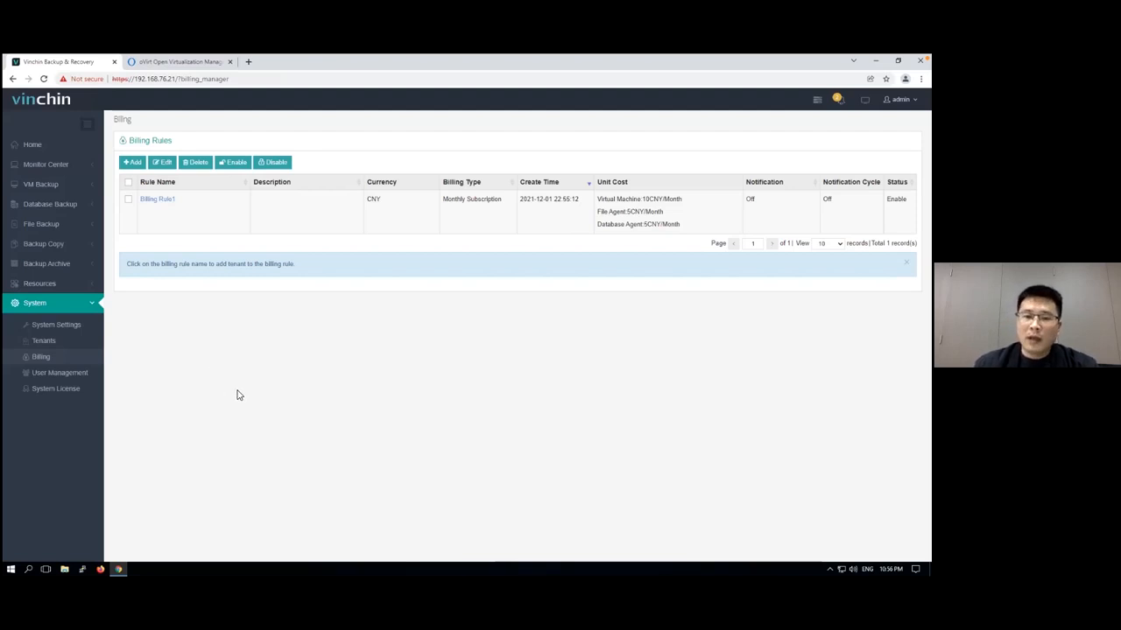
key("ctrl+Left")
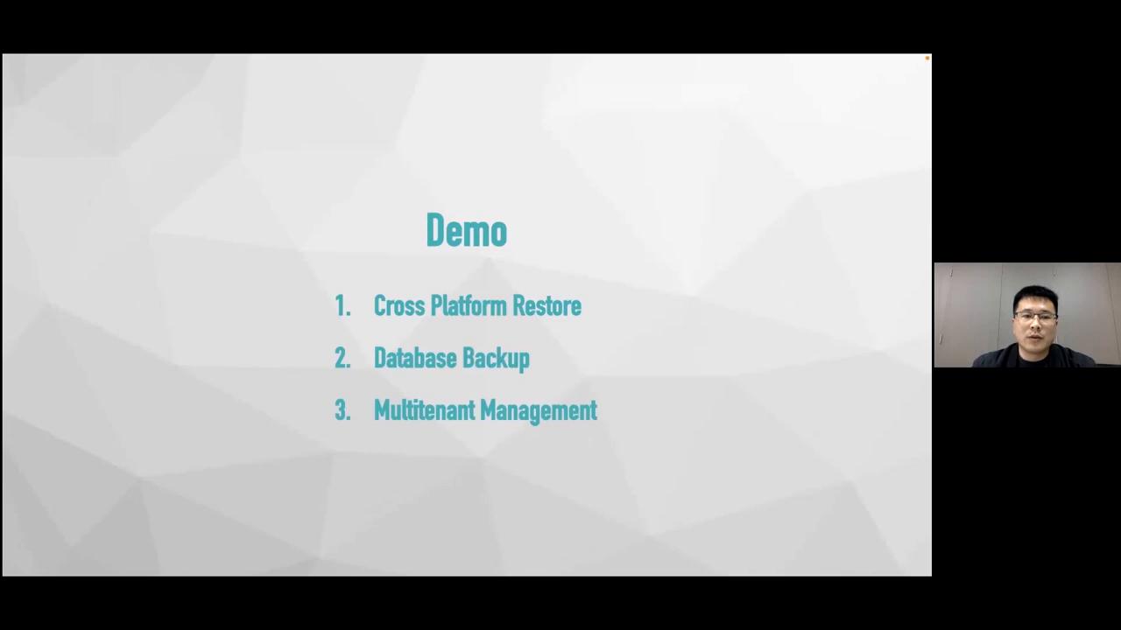
key("Right")
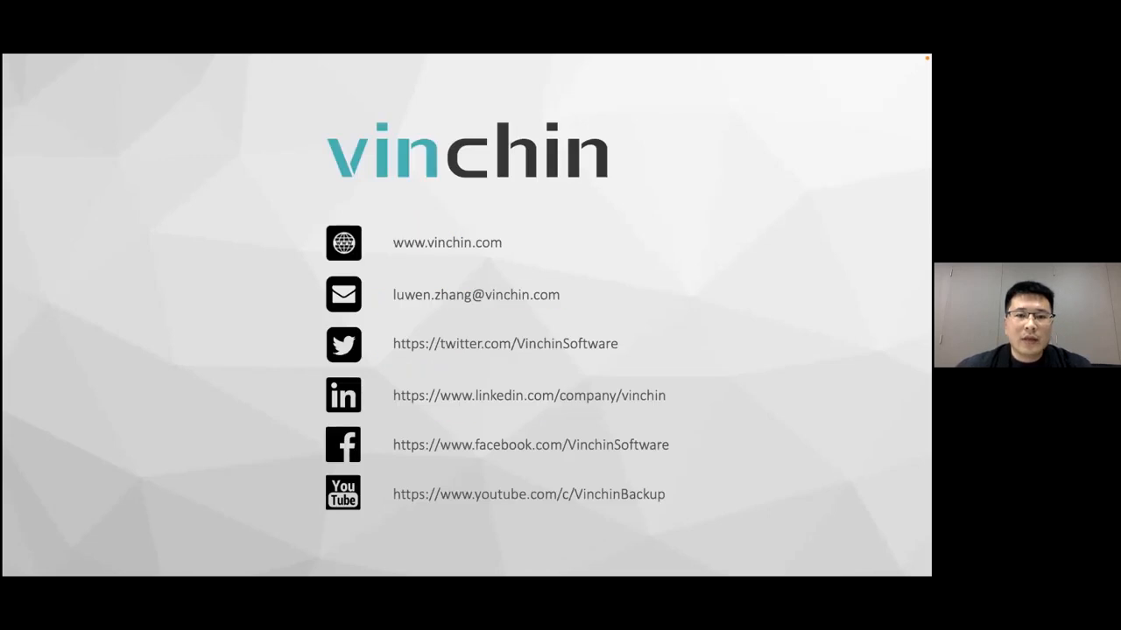